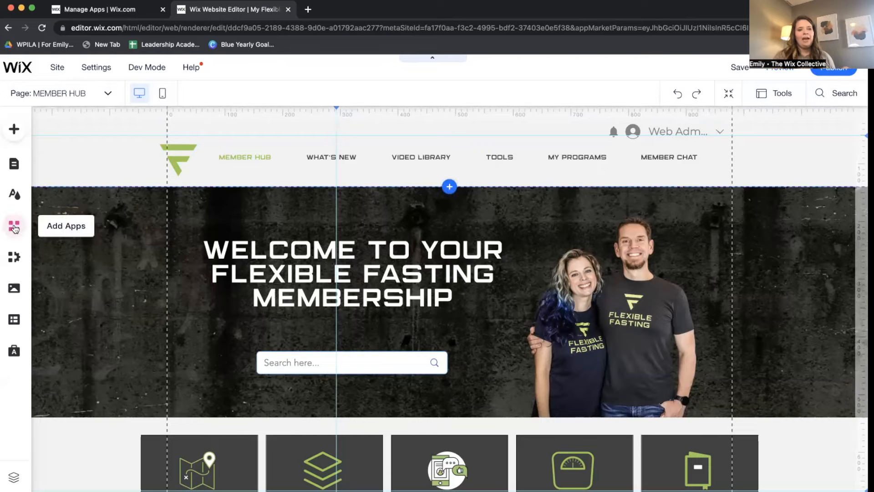
Search the App Market for 'bookings' and open the installed Wix Bookings app.
click(14, 226)
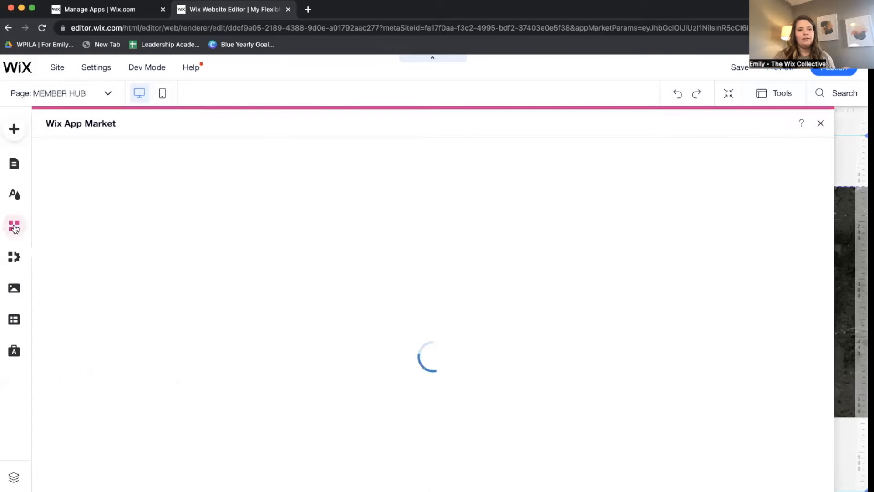
click(115, 156)
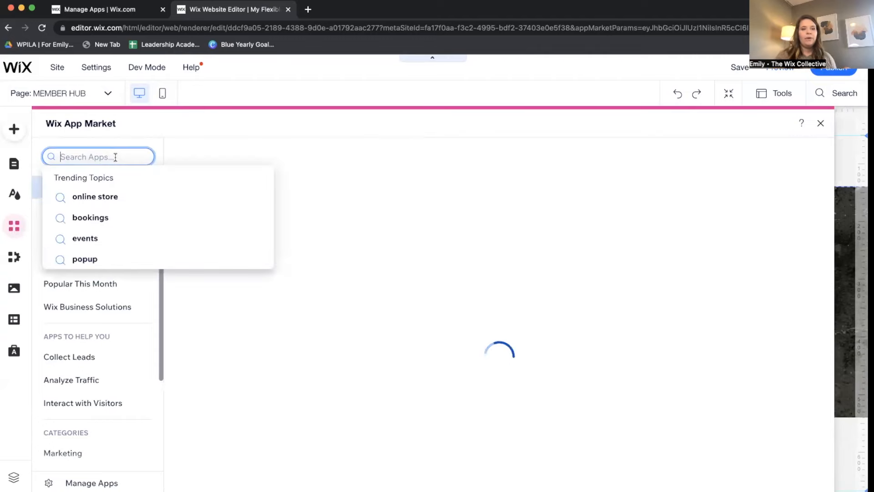
click(91, 217)
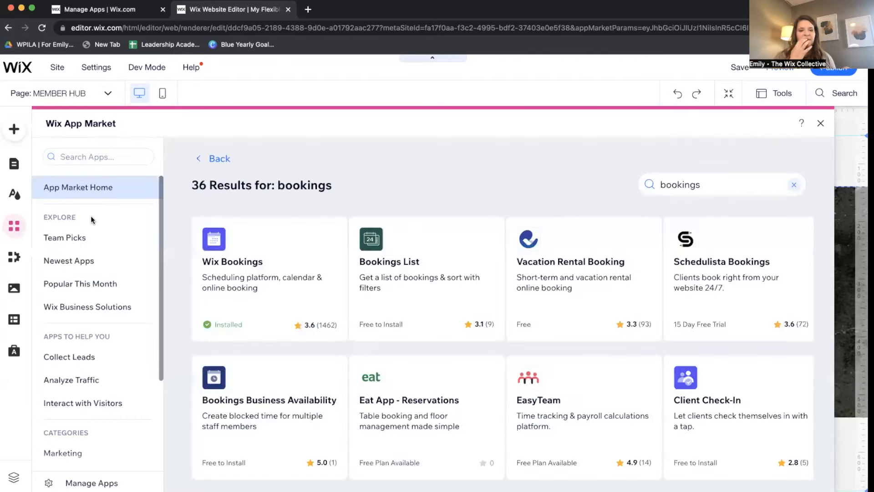
click(275, 304)
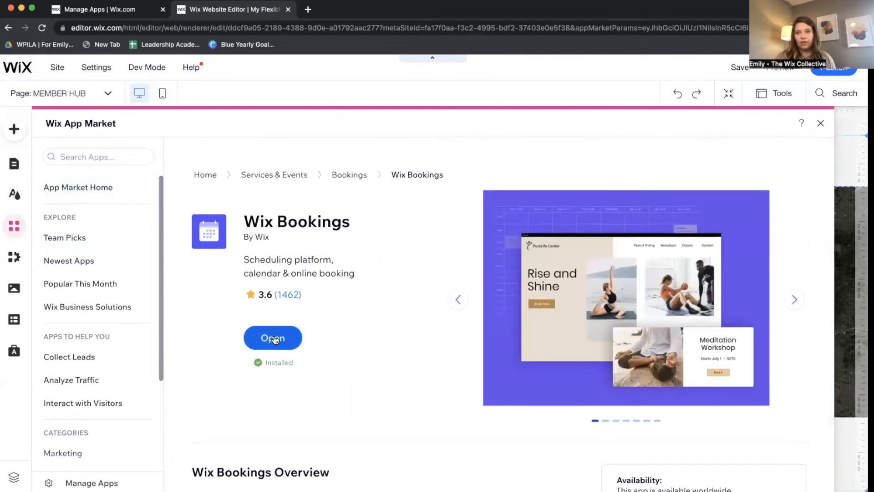
click(273, 338)
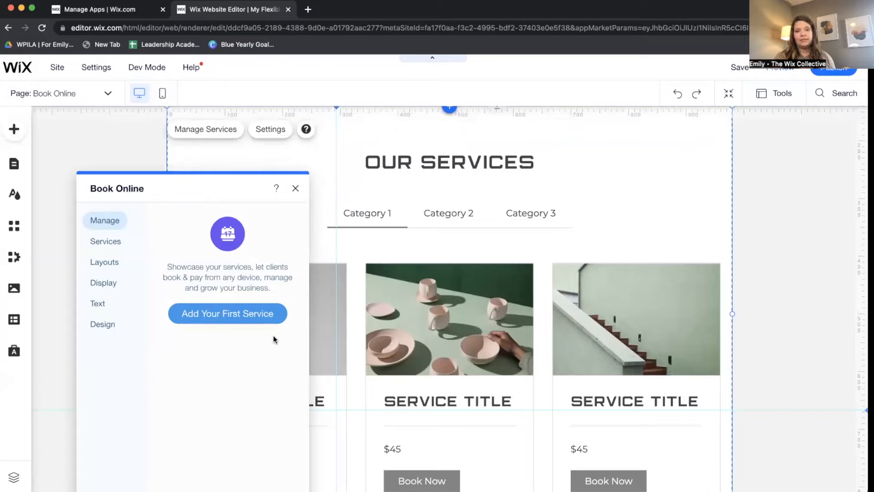
Open Menus & Pages to list the Bookings pages: Book Online, Service Page, Booking Calendar, Booking Form.
click(83, 95)
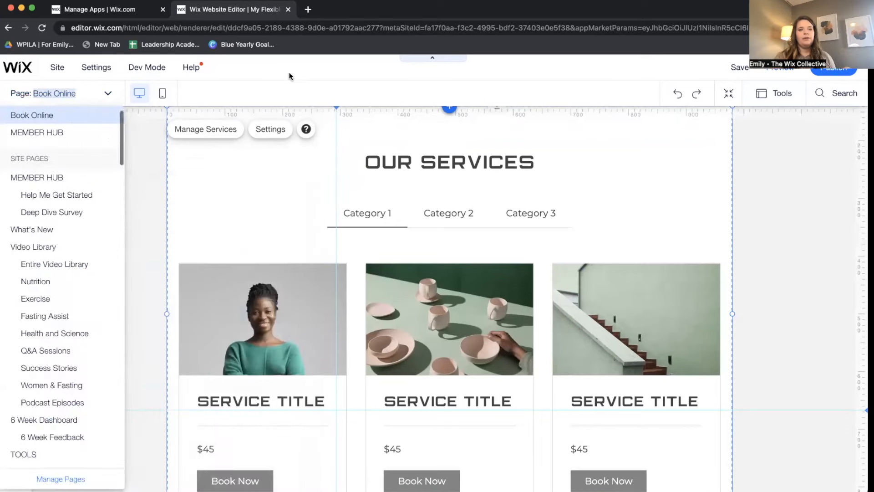
click(287, 70)
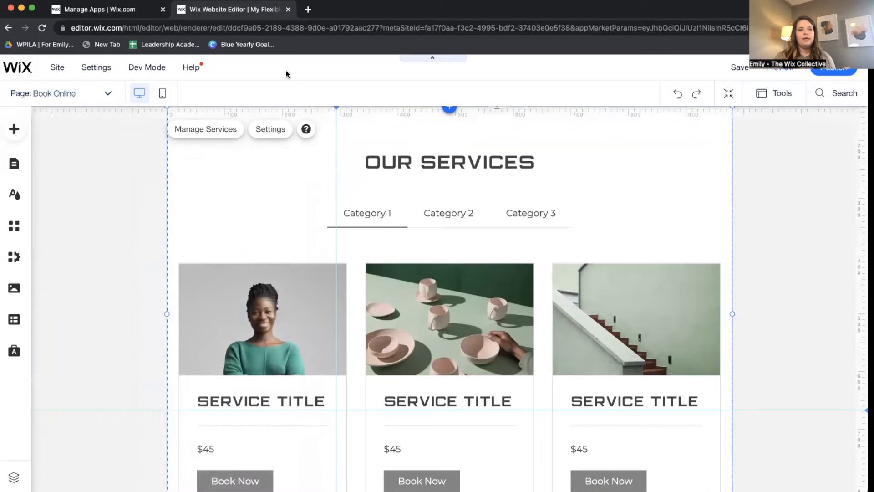
click(15, 169)
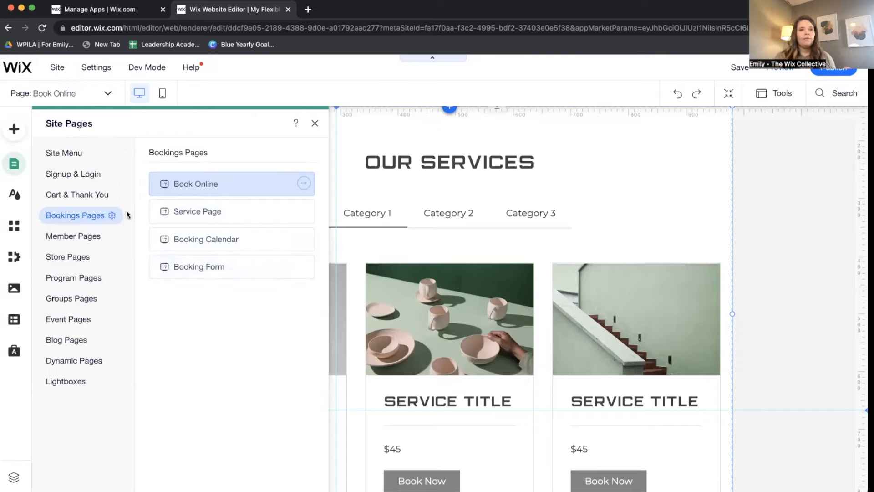
scroll(418, 266, up, 2)
scroll(419, 266, up, 1)
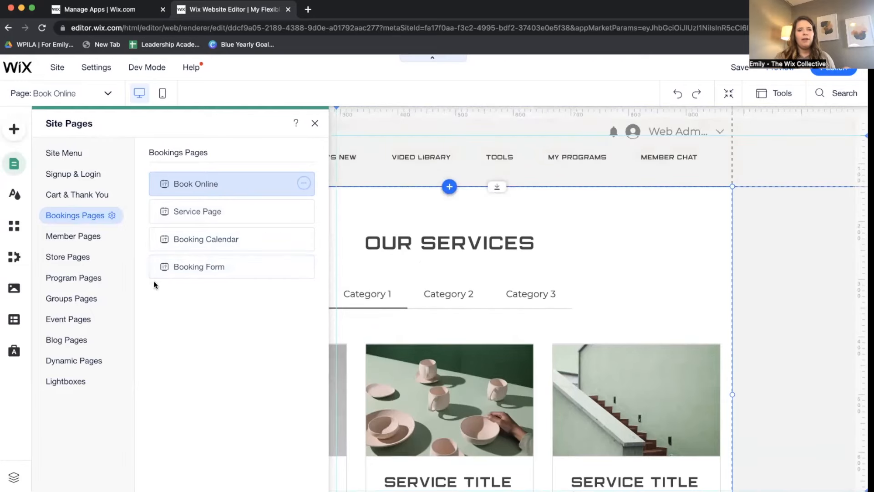
Review the Book Online page settings, then go to the dashboard's Manage Apps tab.
click(304, 184)
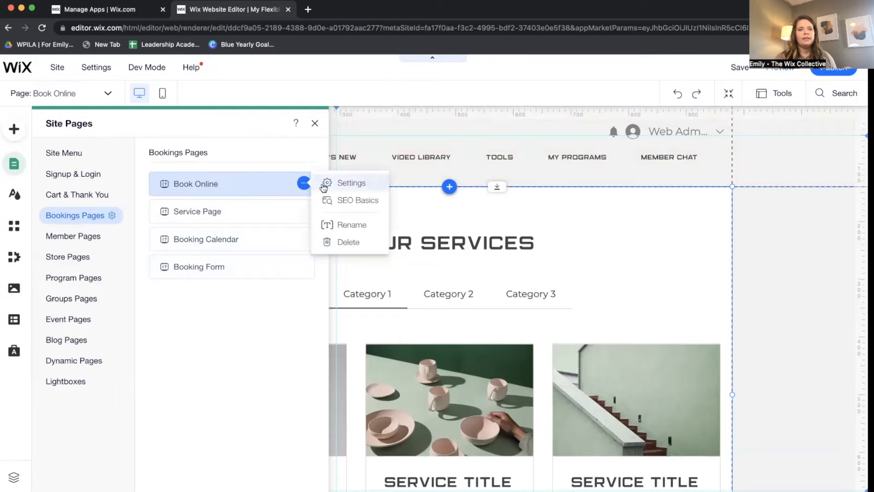
click(324, 183)
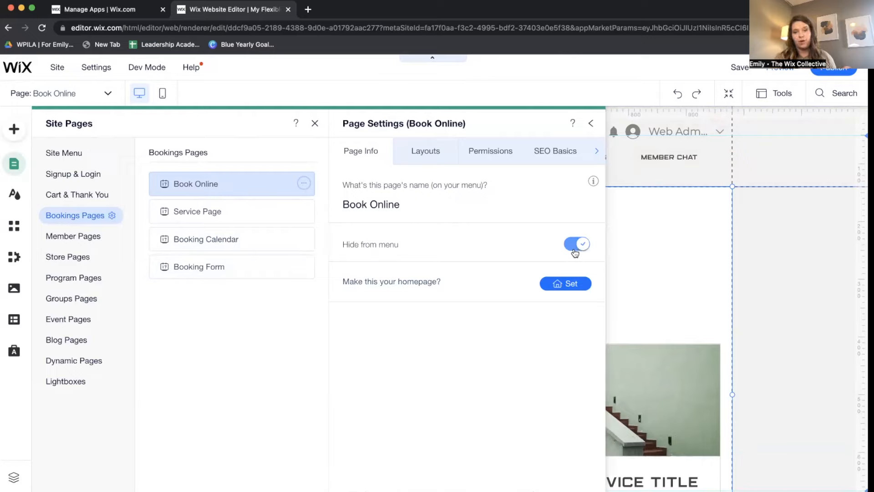
click(589, 124)
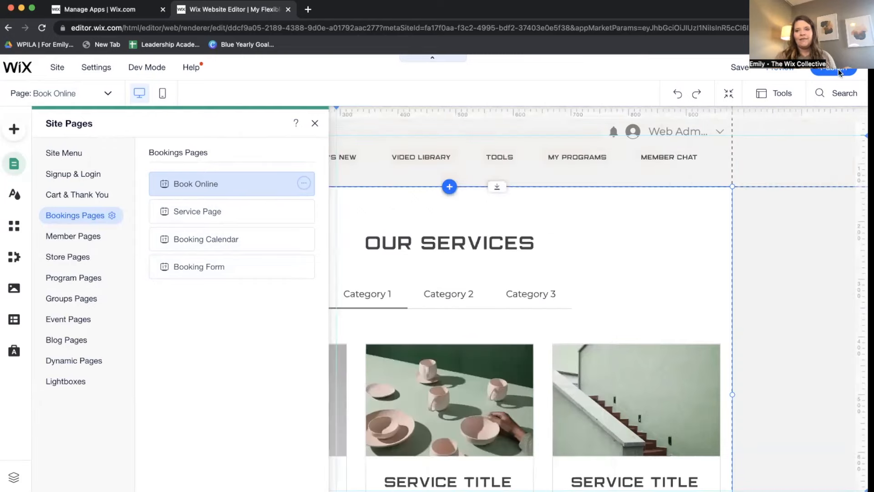
mouse_move(839, 72)
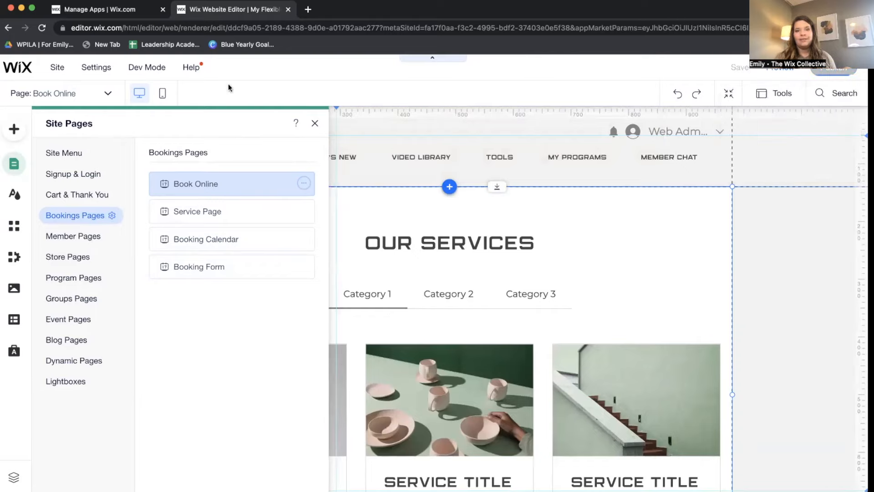
click(101, 10)
Go to Booking Services and start a new service as a 1-on-1 appointment.
scroll(54, 182, up, 4)
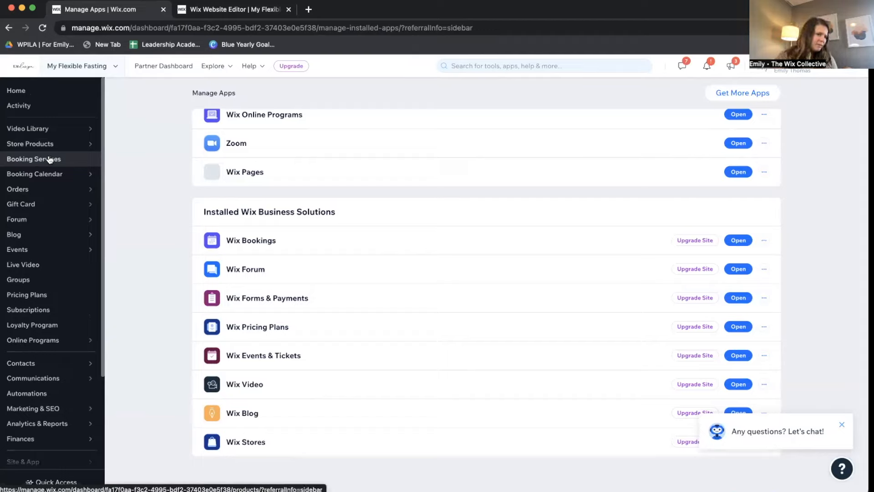
mouse_move(40, 145)
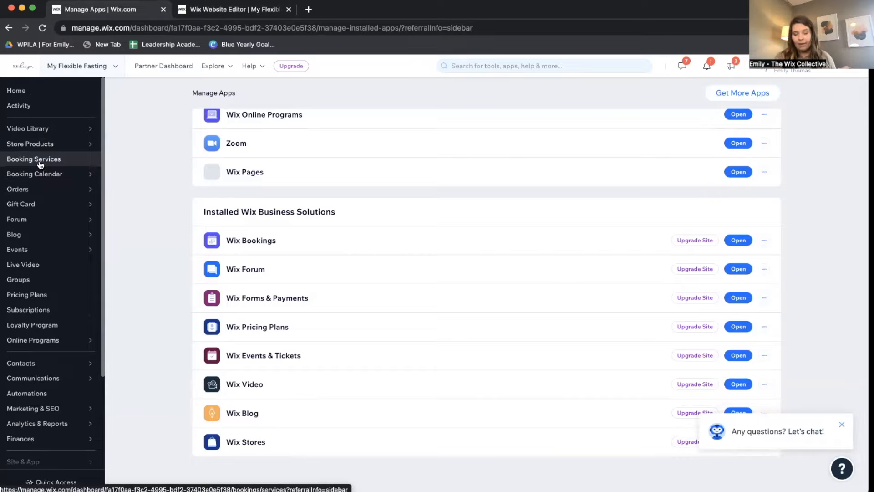
click(40, 159)
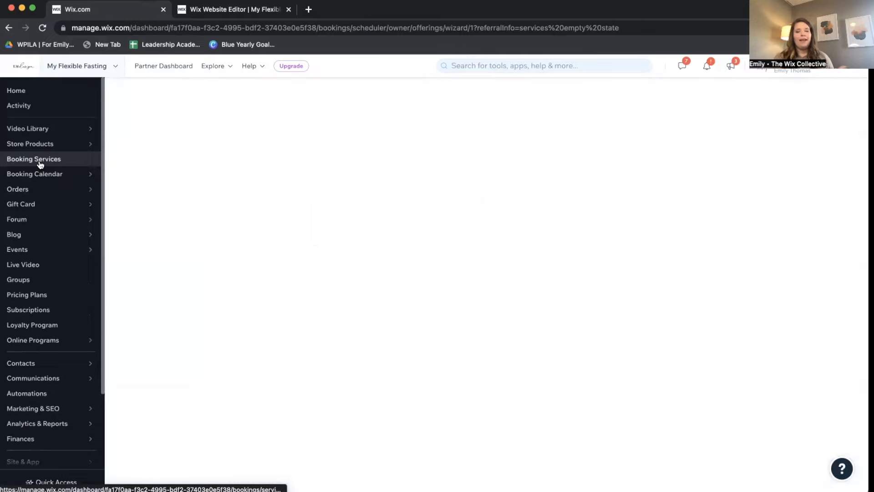
mouse_move(60, 144)
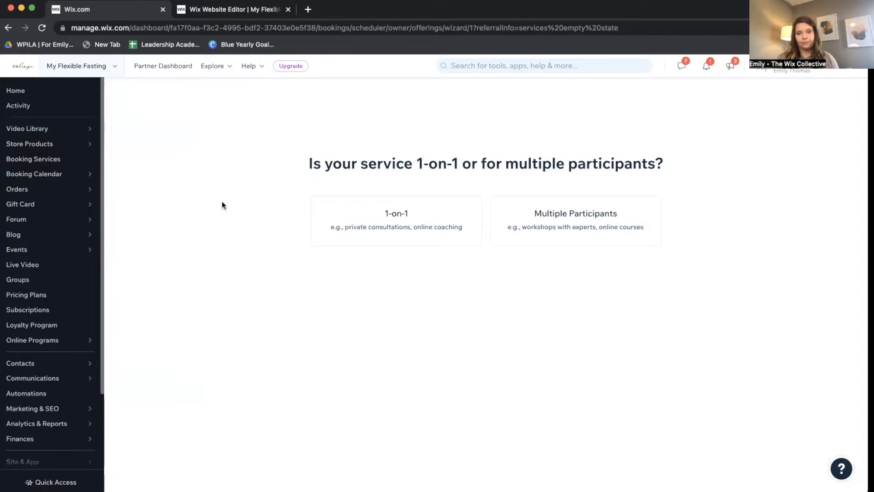
click(411, 218)
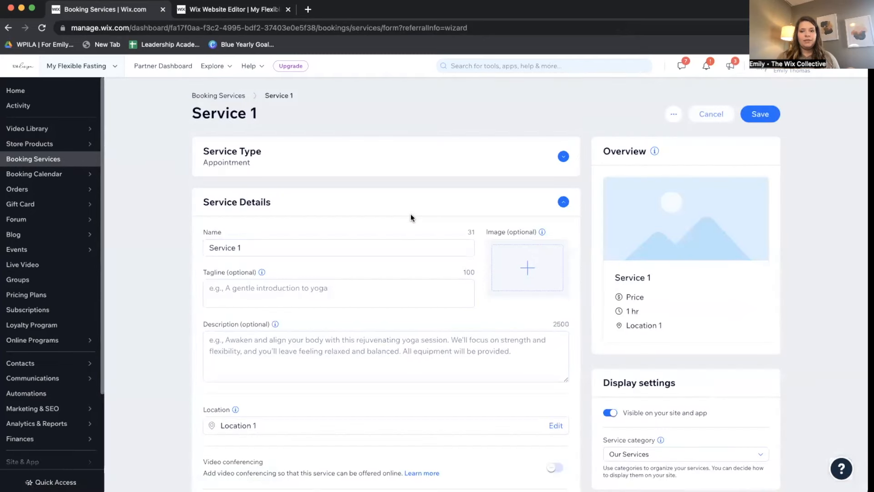
Keep Appointment as the service type and name the service '10 Minute Discovery Call'.
click(563, 157)
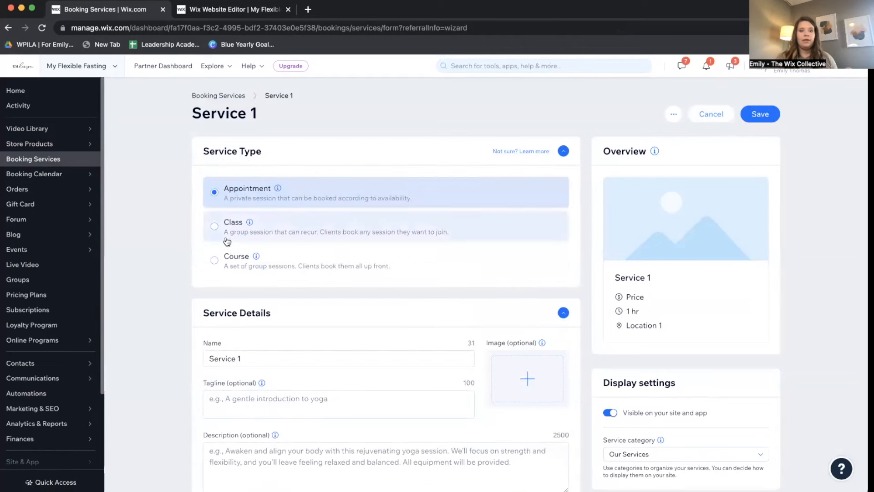
click(564, 151)
triple_click(248, 248)
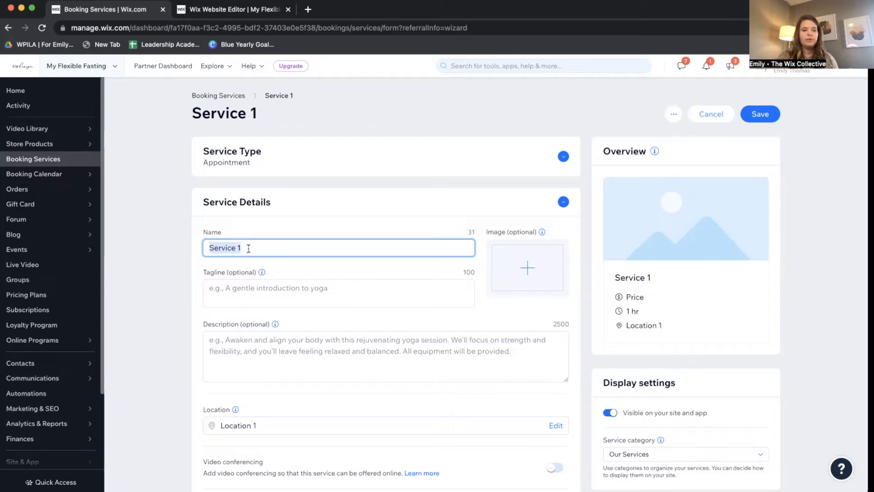
text(10 Minute Discovery Call)
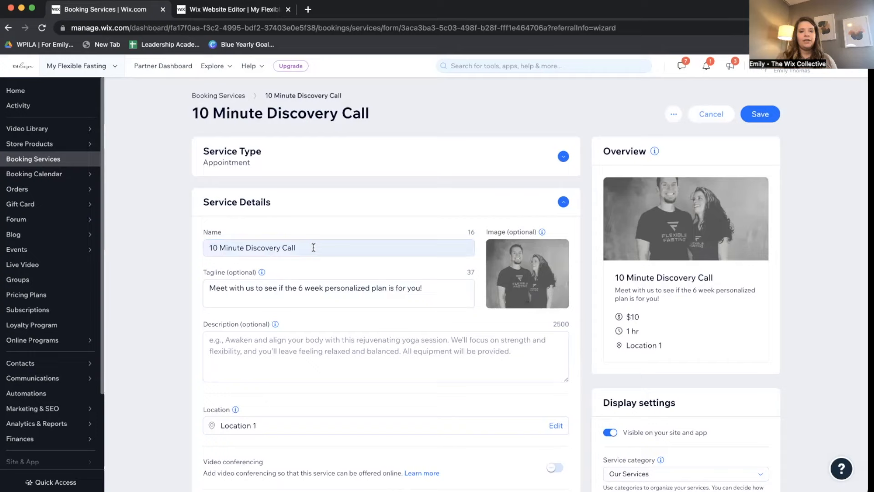
click(314, 247)
Fill in the tagline and description, and turn on video conferencing.
click(371, 286)
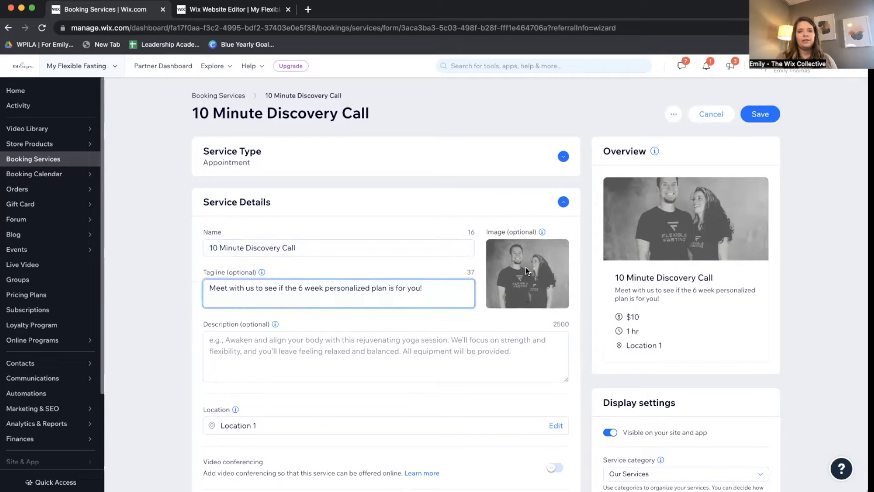
click(401, 349)
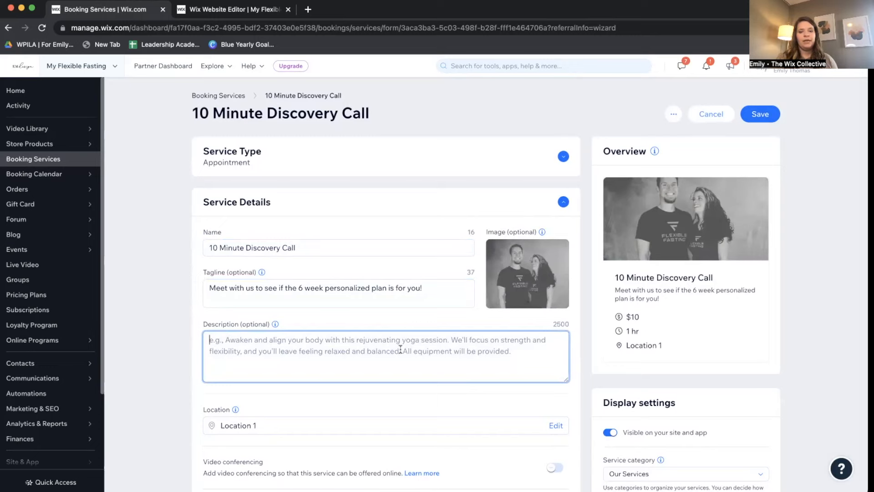
scroll(401, 349, down, 2)
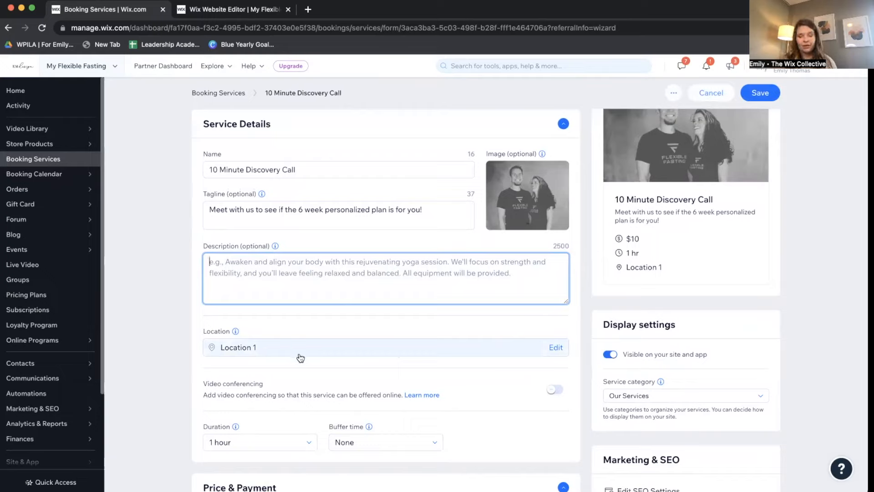
click(555, 390)
Set the session duration to 15 minutes and the buffer time to 5 minutes.
scroll(480, 375, down, 3)
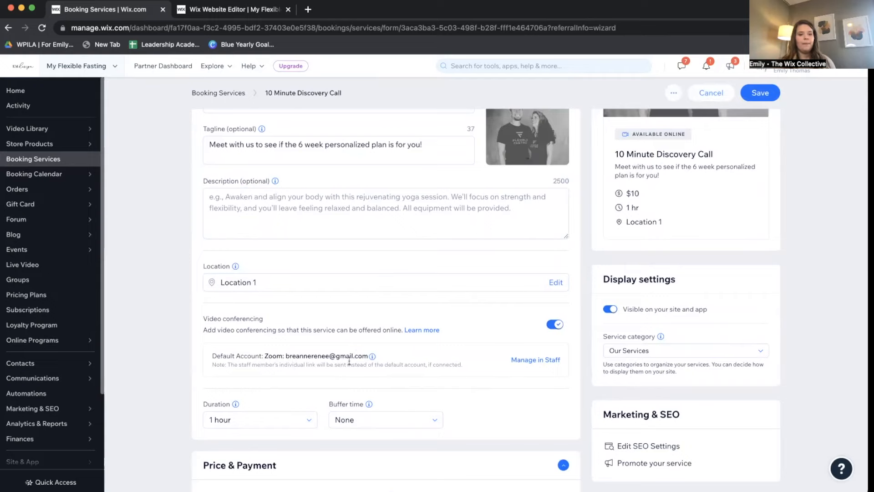
scroll(349, 361, down, 1)
click(303, 378)
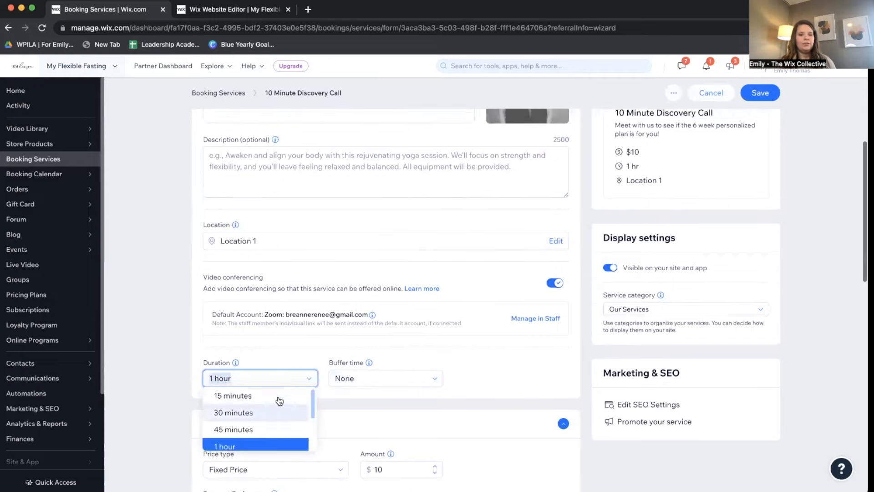
scroll(280, 401, up, 1)
click(279, 419)
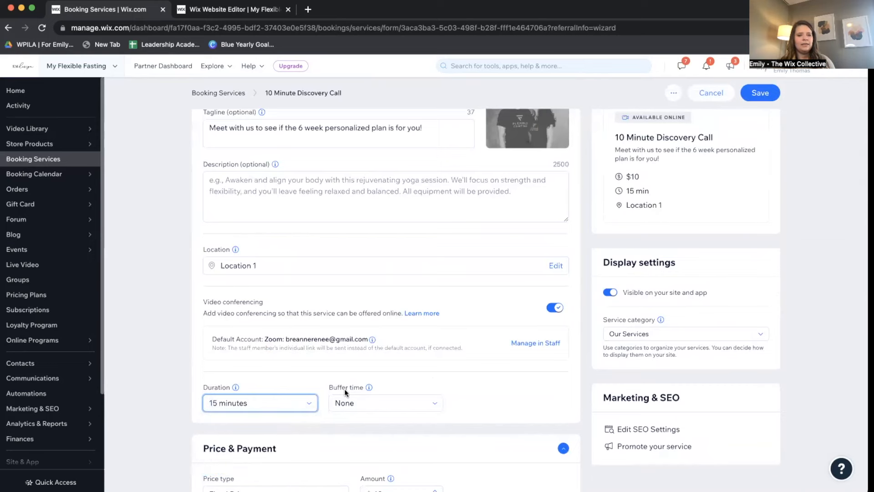
scroll(372, 387, up, 1)
scroll(372, 387, down, 1)
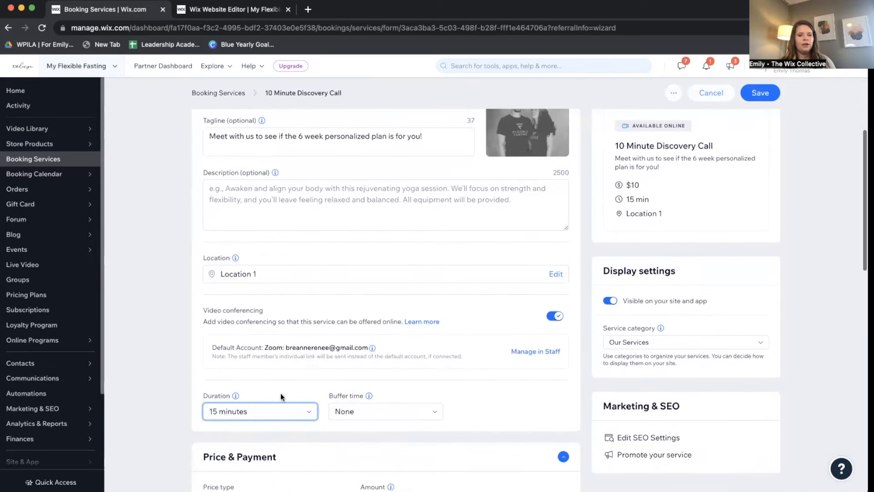
click(350, 412)
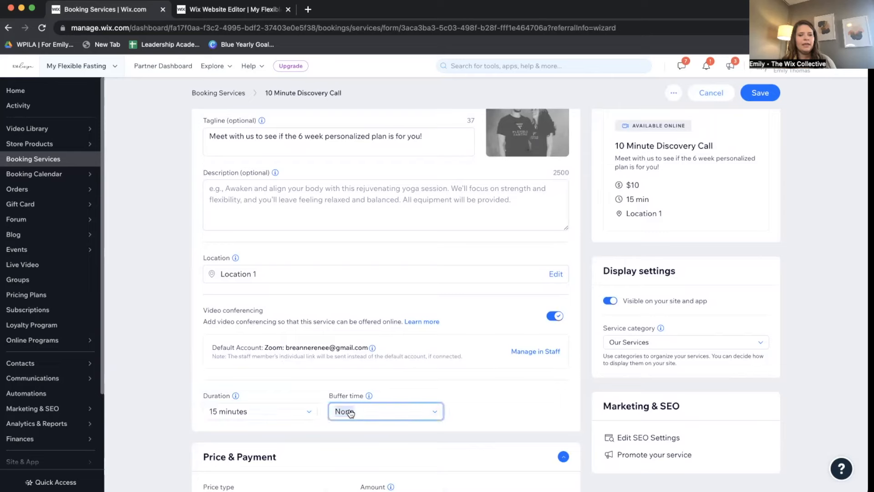
click(364, 441)
Recheck both dropdowns, keeping 15 minutes duration and a 5-minute buffer.
click(283, 410)
scroll(273, 445, up, 2)
scroll(444, 404, down, 3)
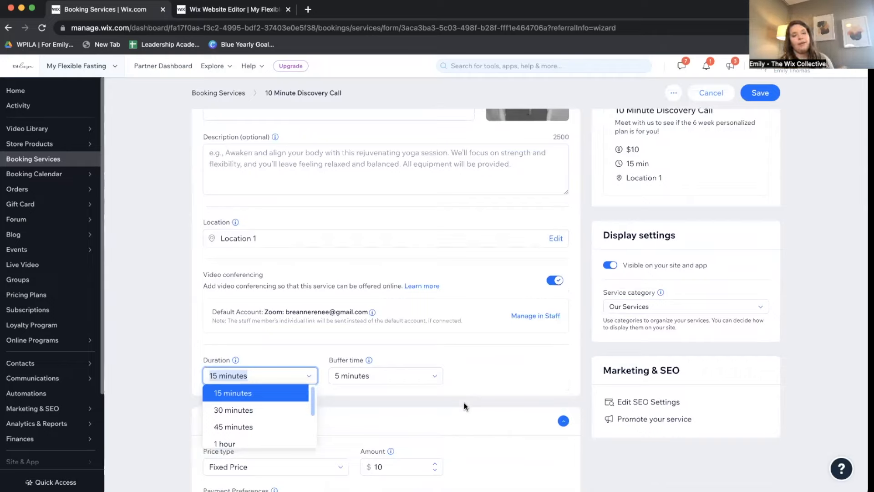
click(246, 392)
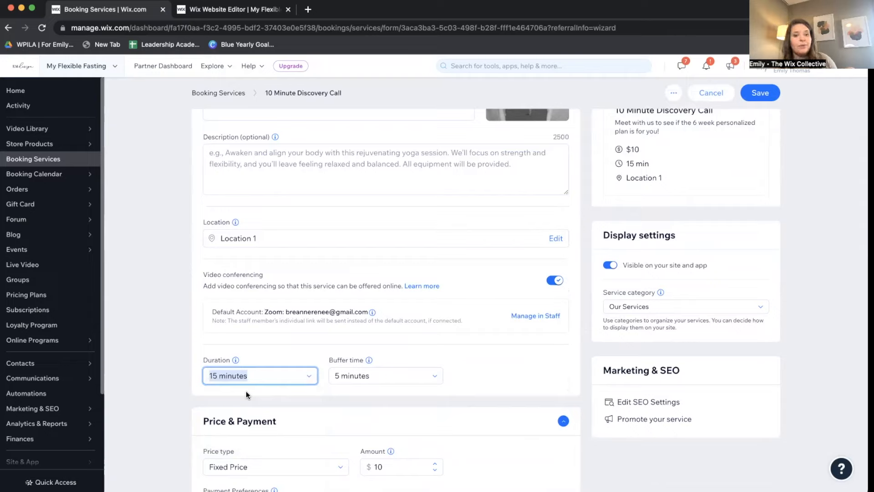
click(396, 375)
click(396, 375)
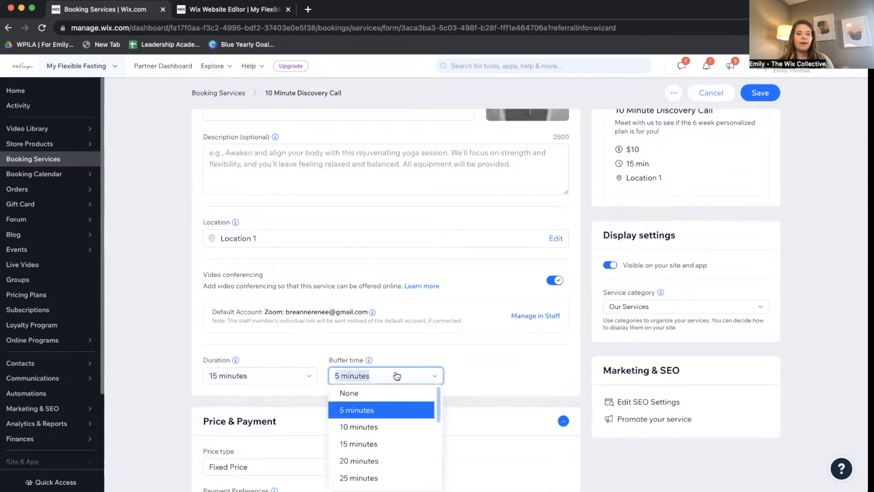
click(476, 362)
Set the discovery call's price type to No Fee.
scroll(475, 362, down, 3)
scroll(475, 360, down, 2)
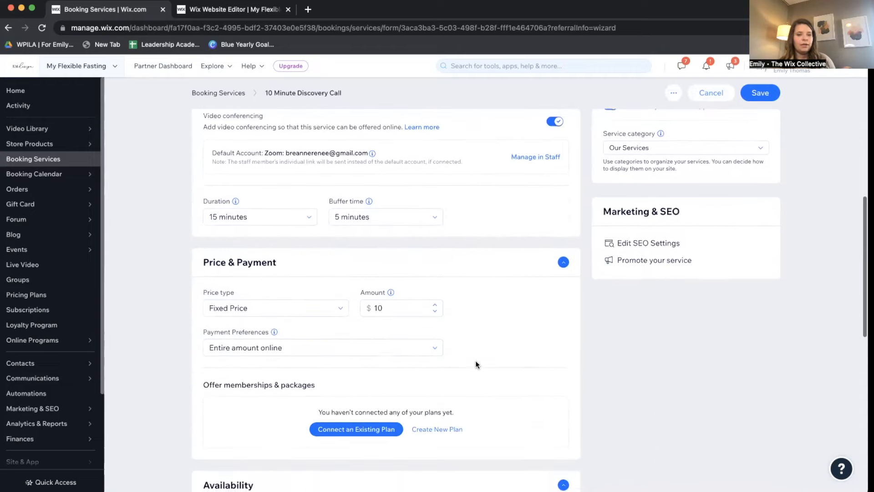
click(315, 315)
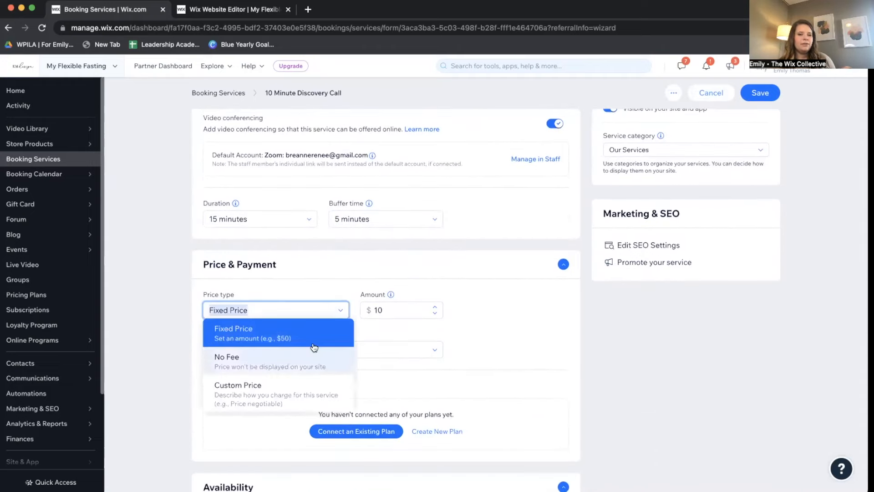
click(446, 346)
click(304, 315)
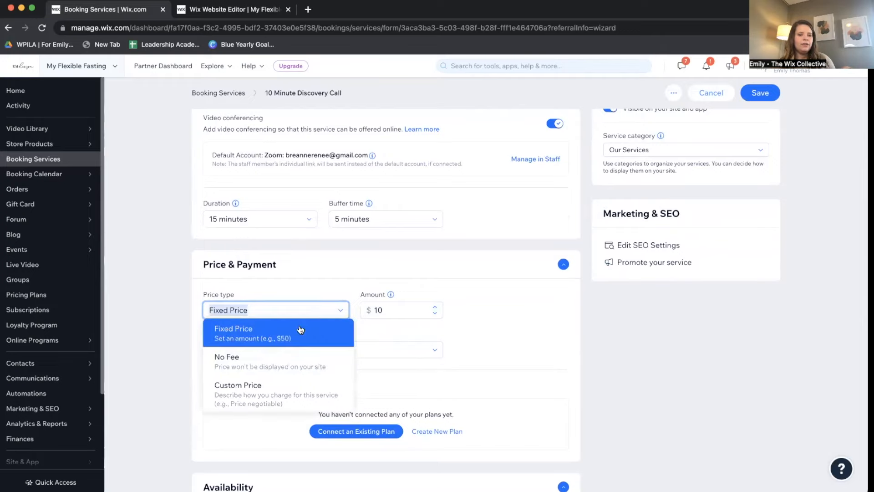
click(282, 364)
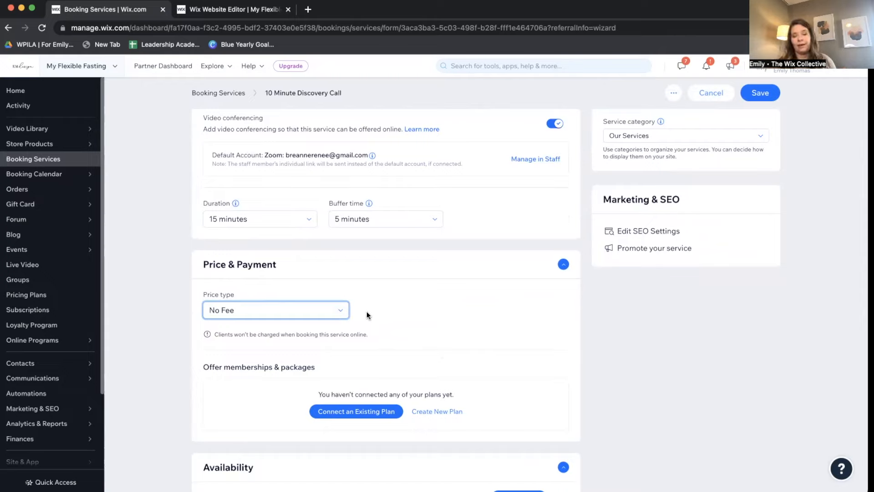
Try Fixed Price and Custom Price, then settle back on No Fee.
click(305, 310)
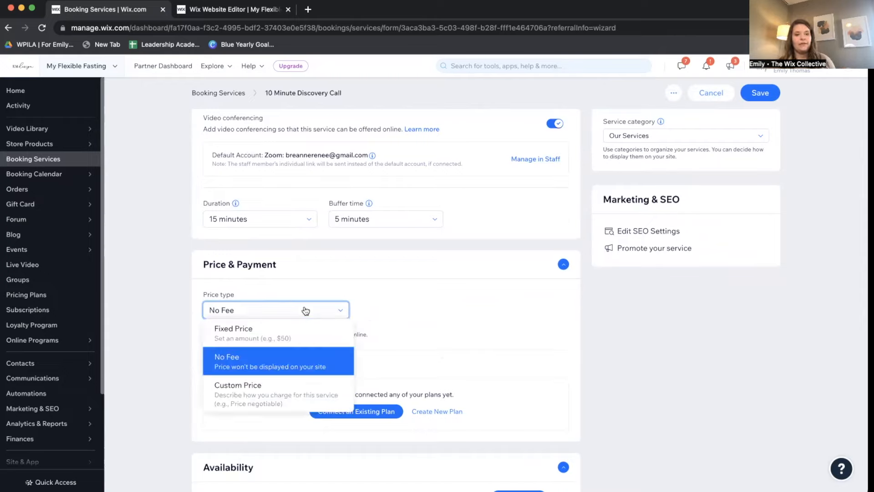
click(302, 332)
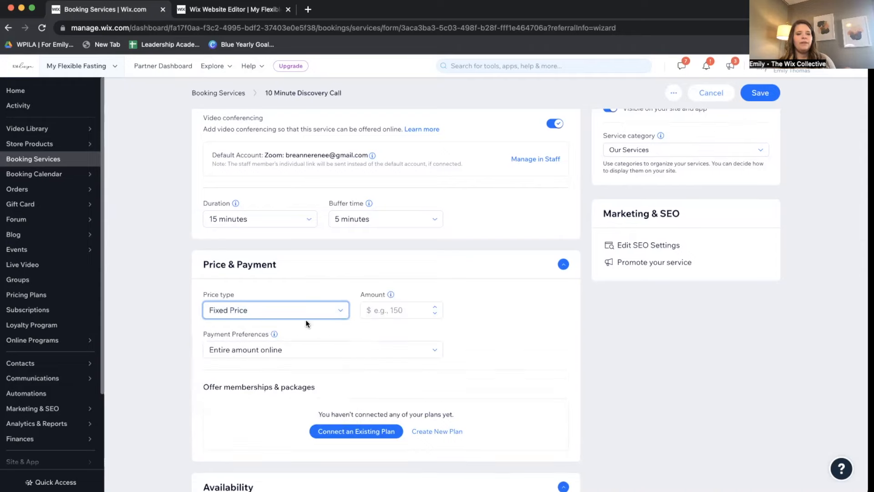
click(321, 314)
click(271, 398)
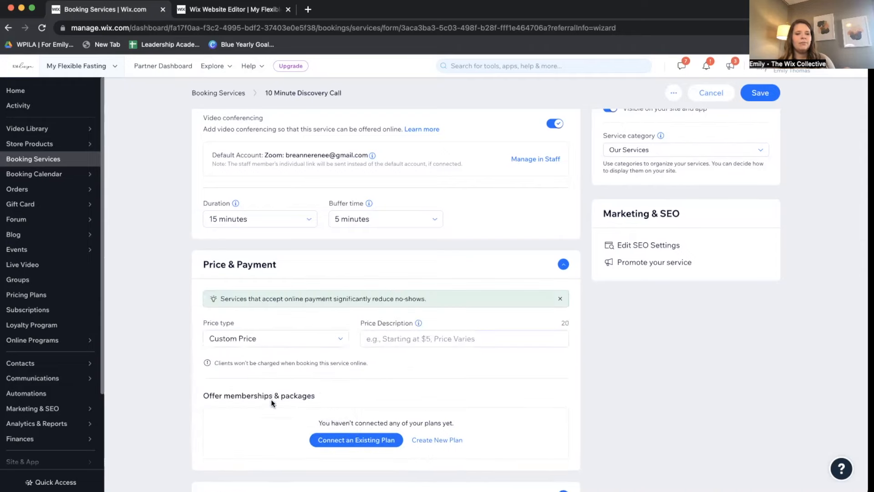
click(399, 339)
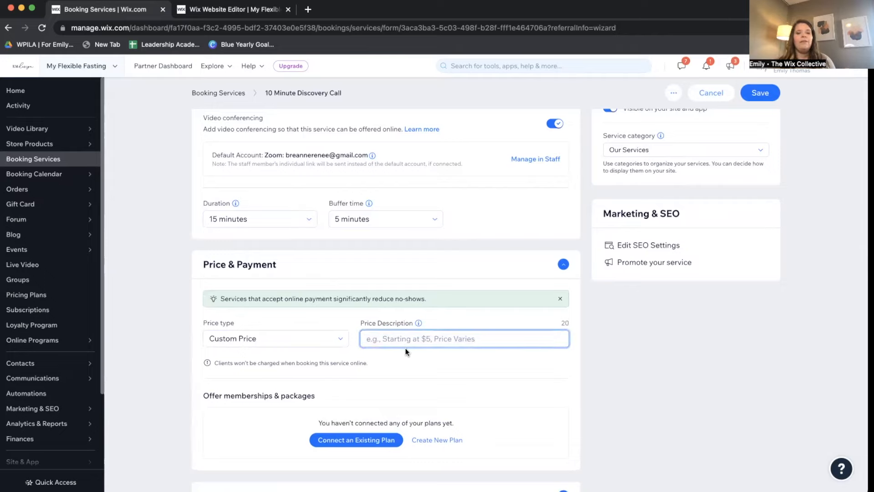
scroll(405, 348, down, 2)
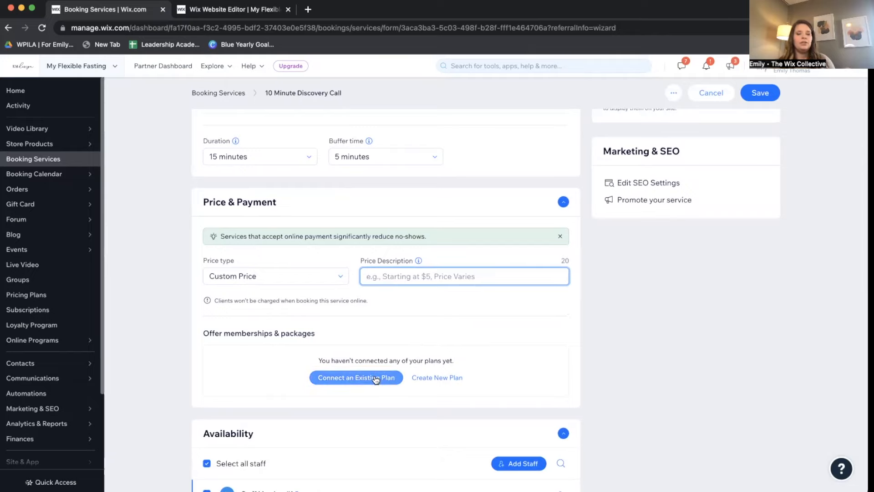
scroll(412, 369, down, 1)
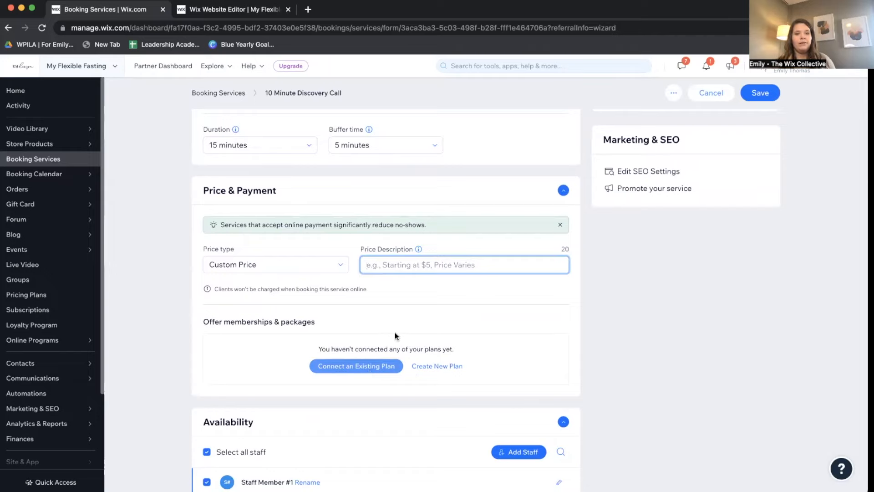
click(302, 265)
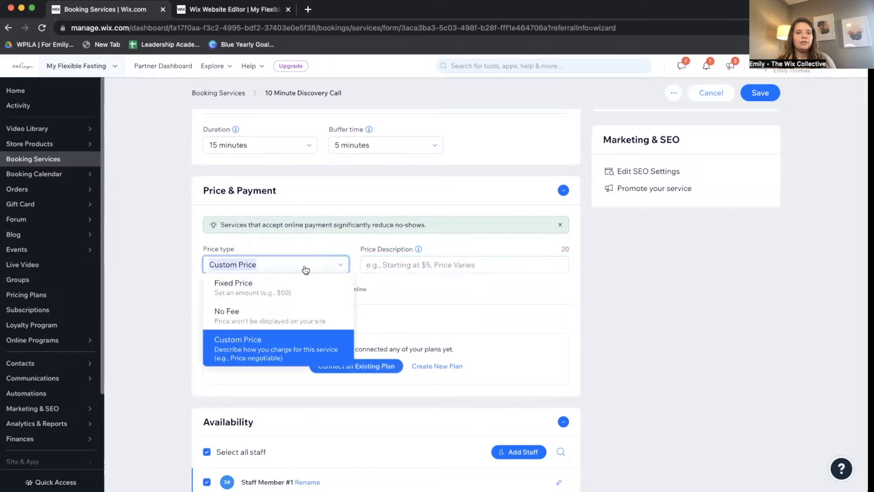
click(267, 312)
scroll(363, 261, down, 2)
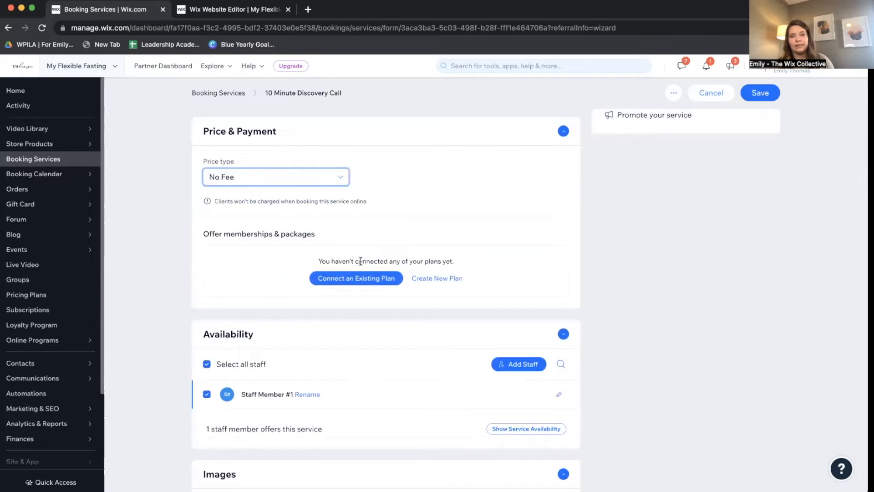
scroll(388, 289, down, 2)
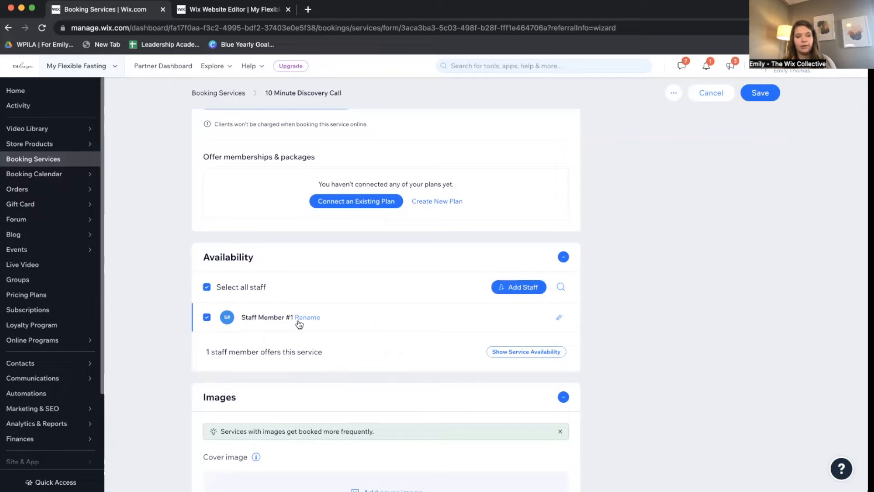
scroll(296, 321, down, 4)
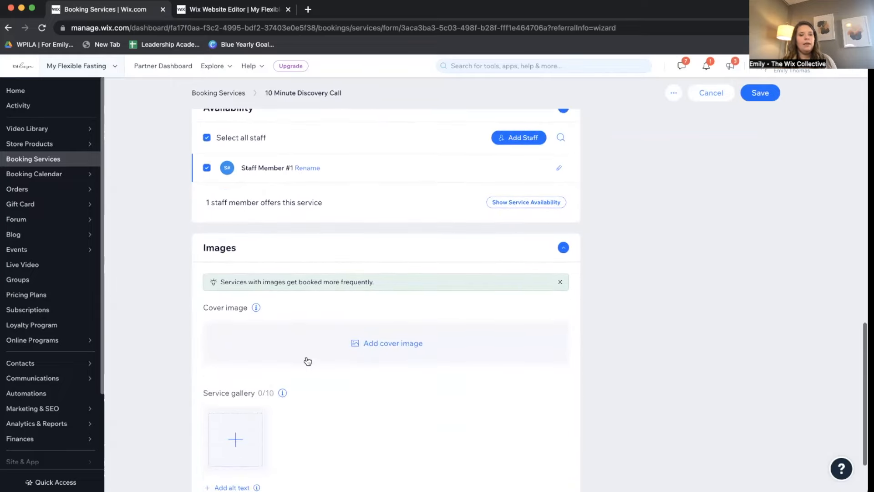
Open the cover image picker and browse free Unsplash photos.
click(381, 348)
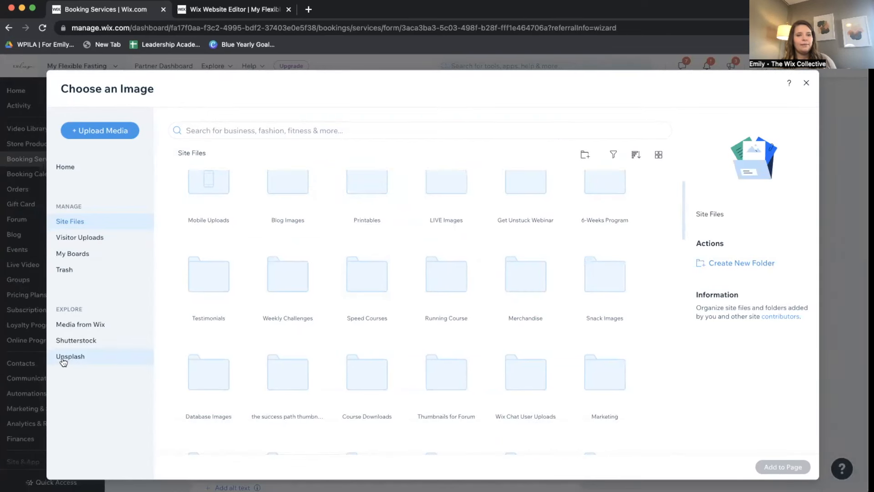
click(70, 356)
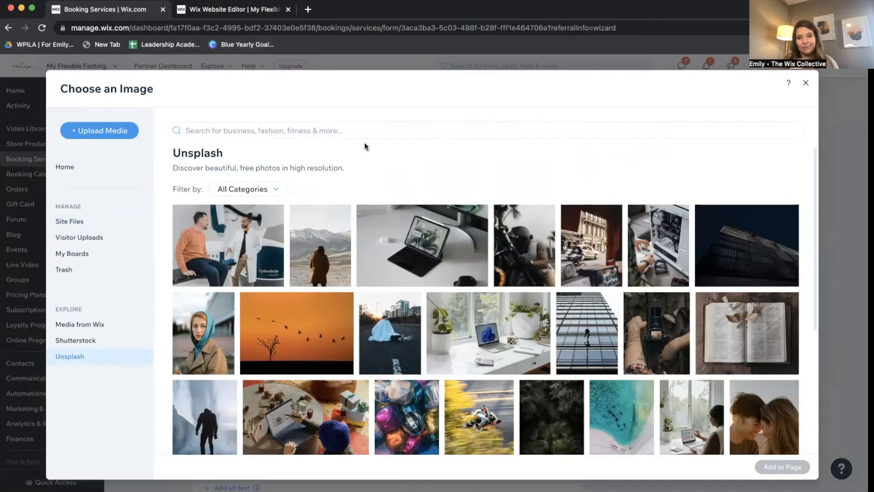
mouse_move(486, 314)
scroll(487, 314, down, 5)
Search Unsplash for 'abstract black' and add the white 3D-pattern photo as the cover.
click(335, 131)
text(abstract)
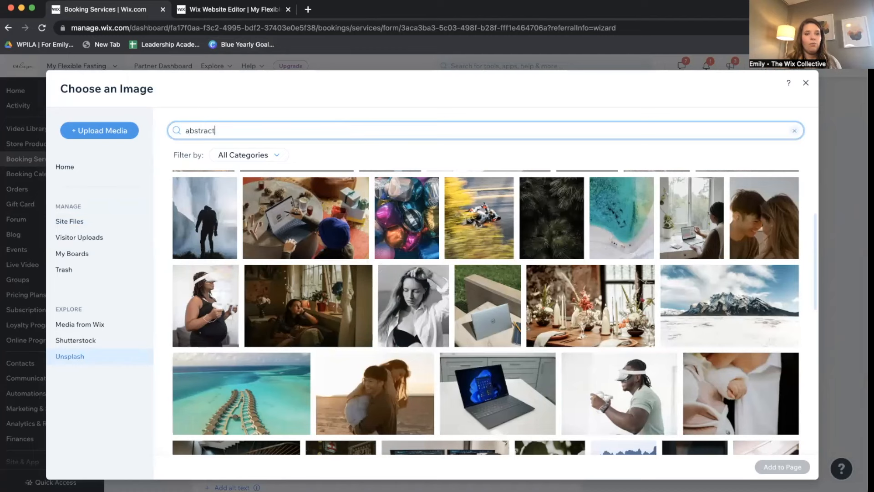
key(Return)
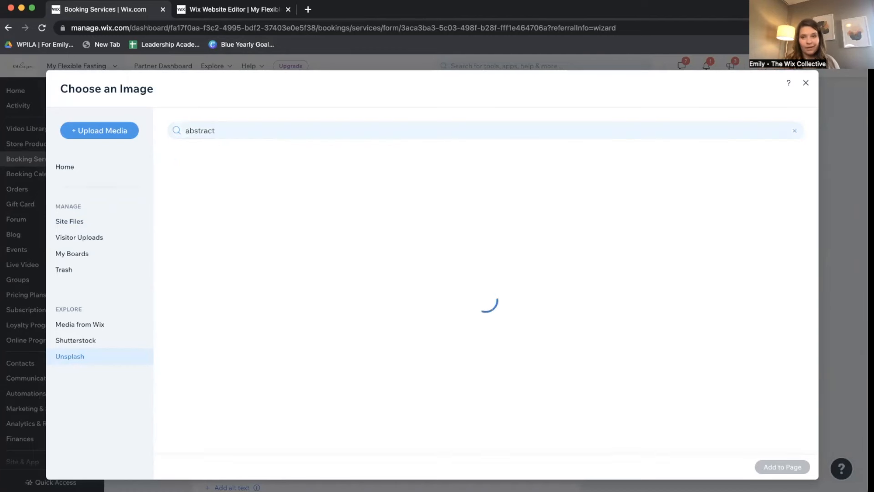
text(black)
scroll(527, 328, down, 3)
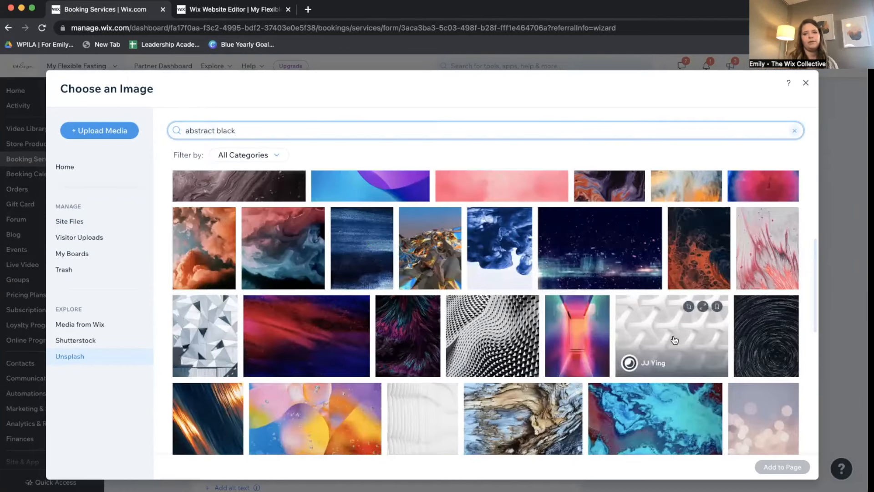
click(675, 342)
click(782, 467)
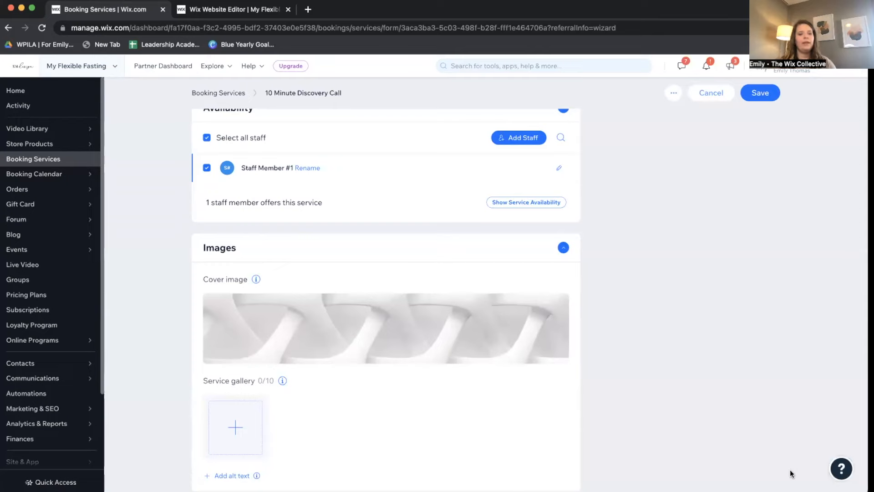
Dismiss the service gallery picker without adding photos and expand Additional Settings.
click(252, 422)
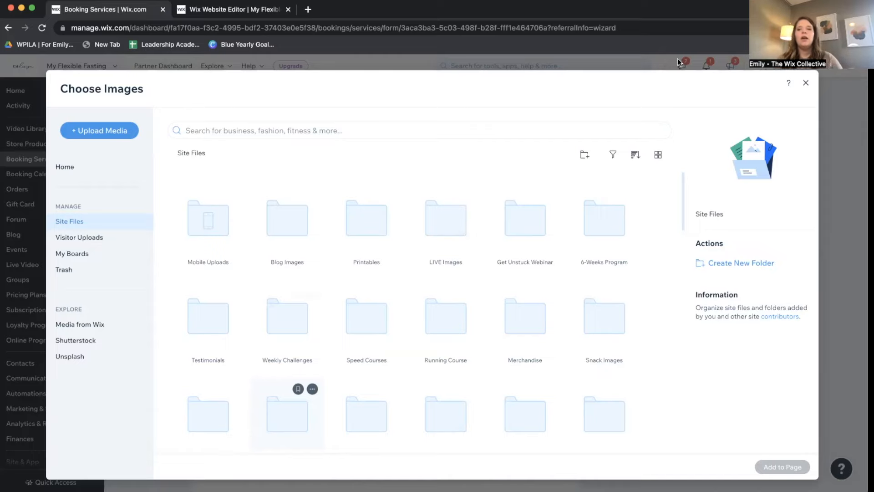
click(805, 83)
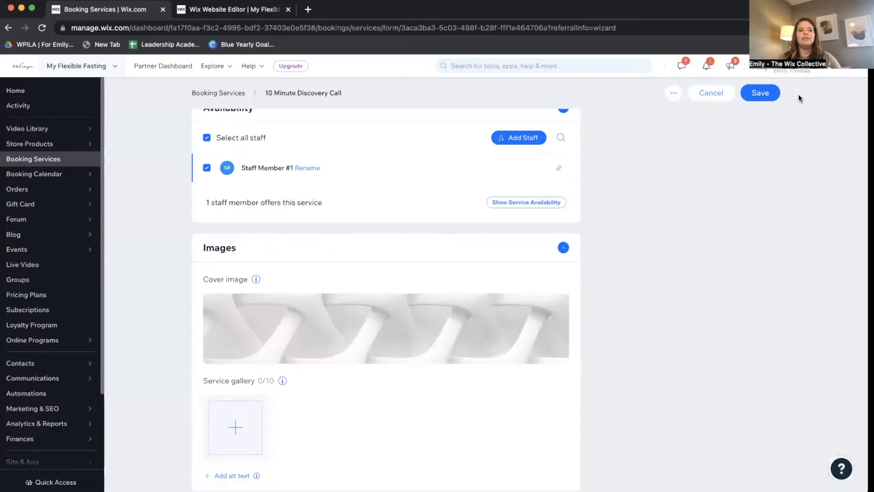
scroll(704, 198, down, 3)
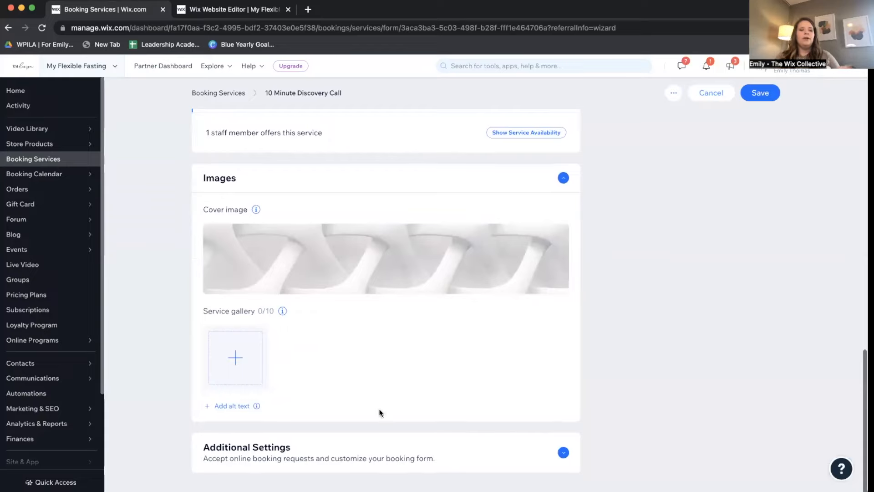
mouse_move(252, 406)
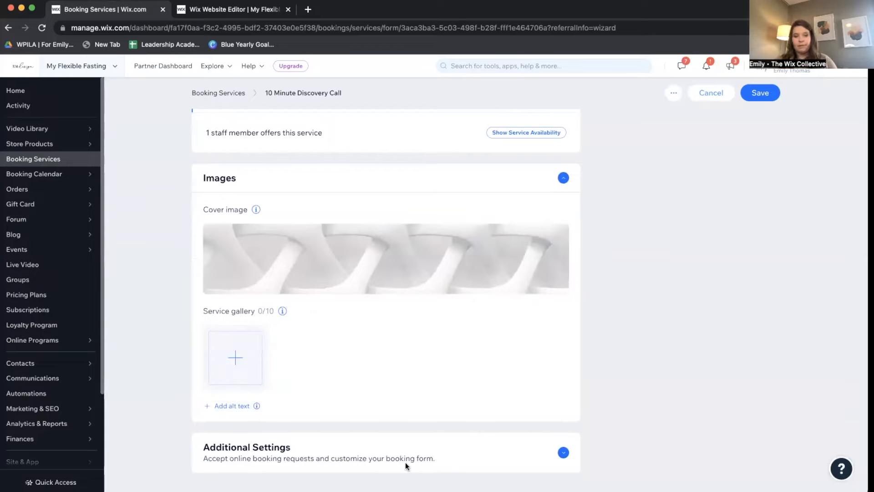
click(564, 452)
scroll(565, 450, down, 2)
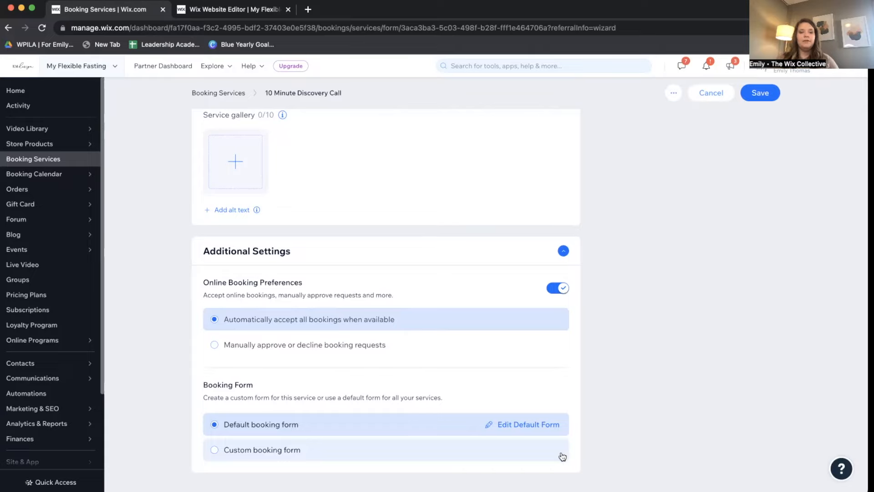
Save the service and start customizing the default booking form.
click(522, 427)
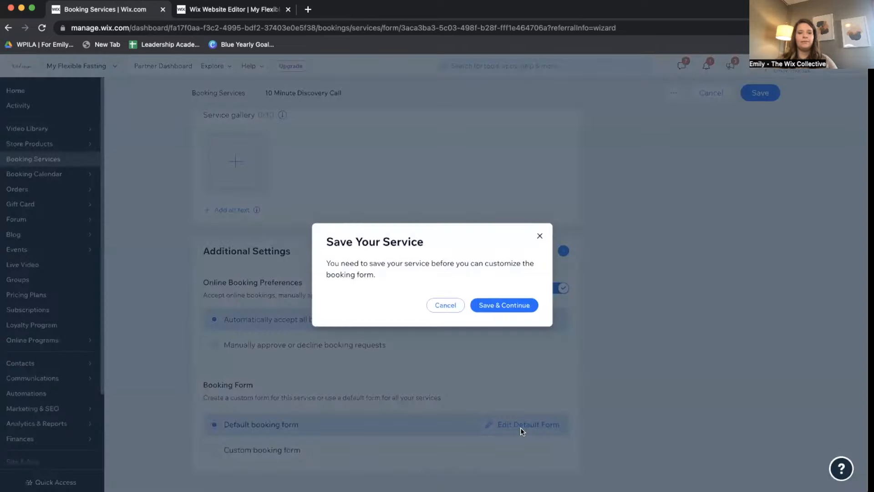
click(512, 305)
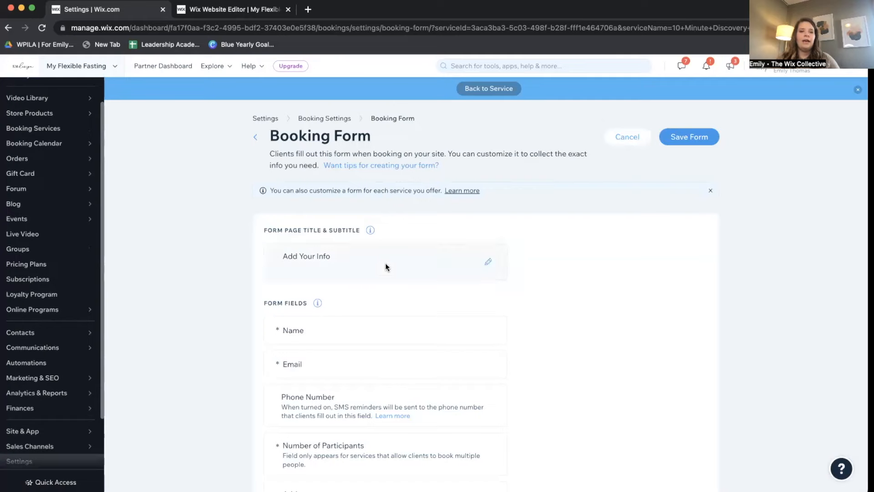
scroll(382, 266, down, 2)
scroll(355, 278, down, 3)
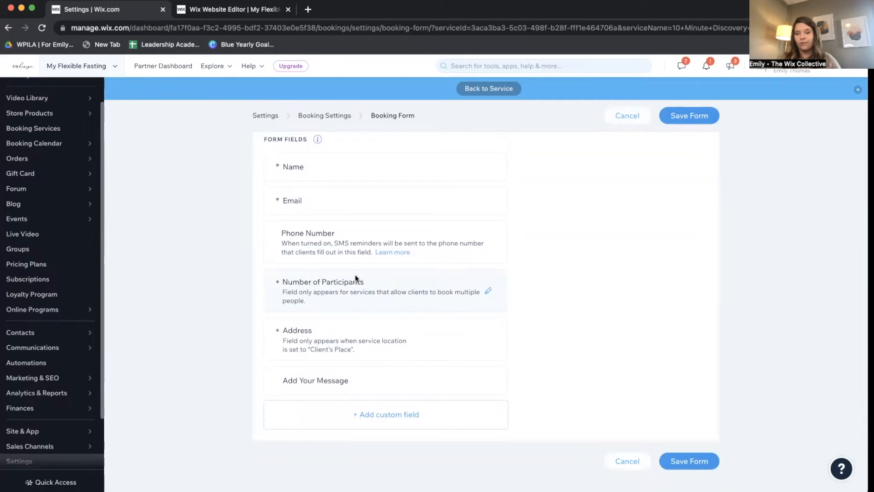
Add a required Paragraph field 'What are your questions and/or concerns about fasting?' and save the form.
click(396, 422)
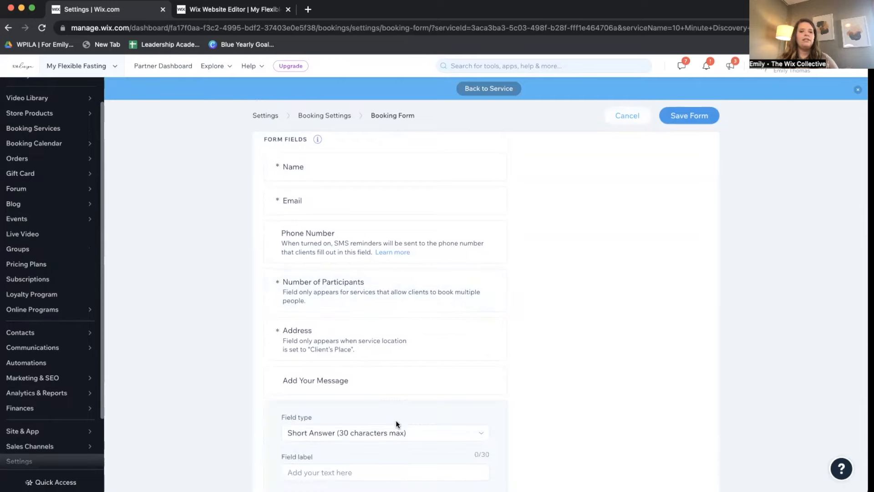
scroll(395, 420, down, 2)
click(472, 394)
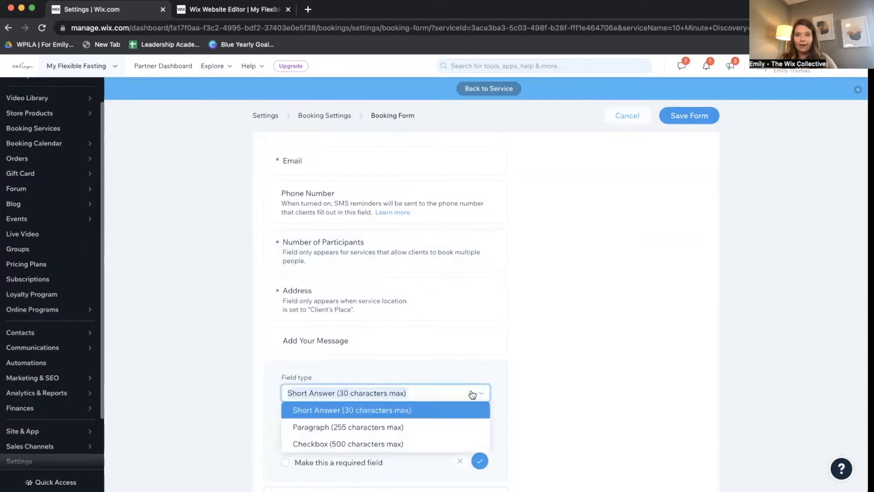
click(401, 426)
click(437, 434)
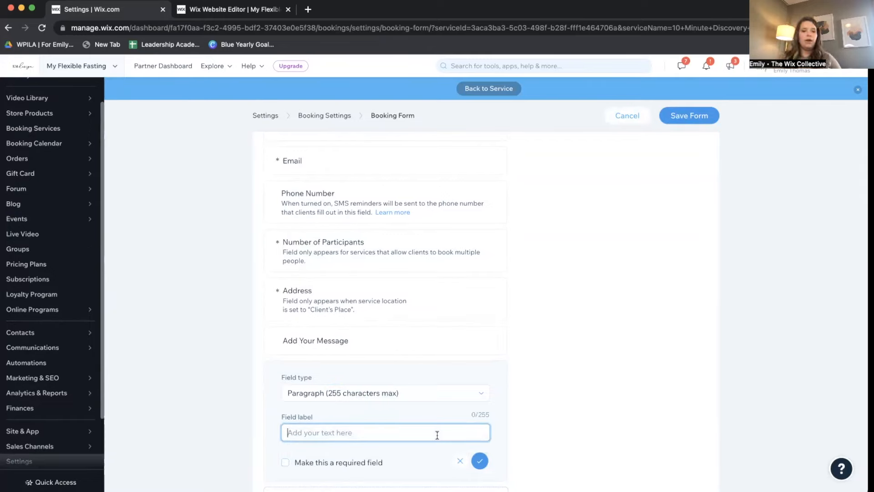
text(What are your questions and/or concerns about fasting?)
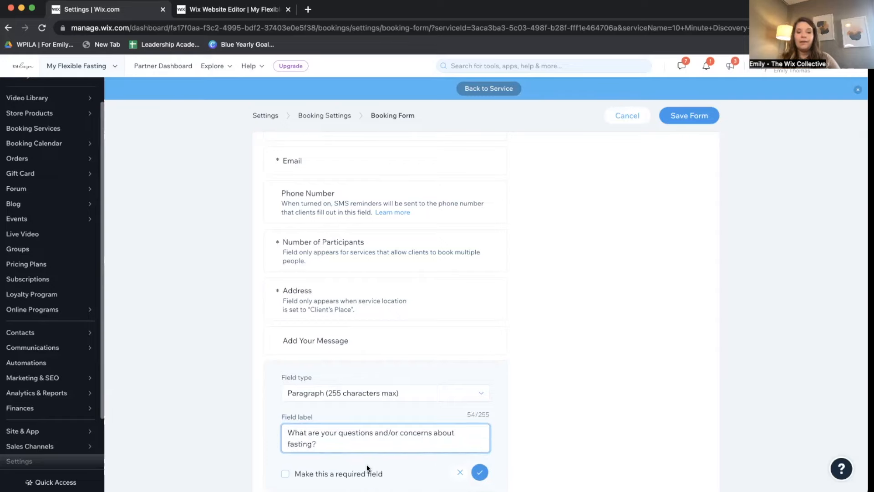
click(353, 475)
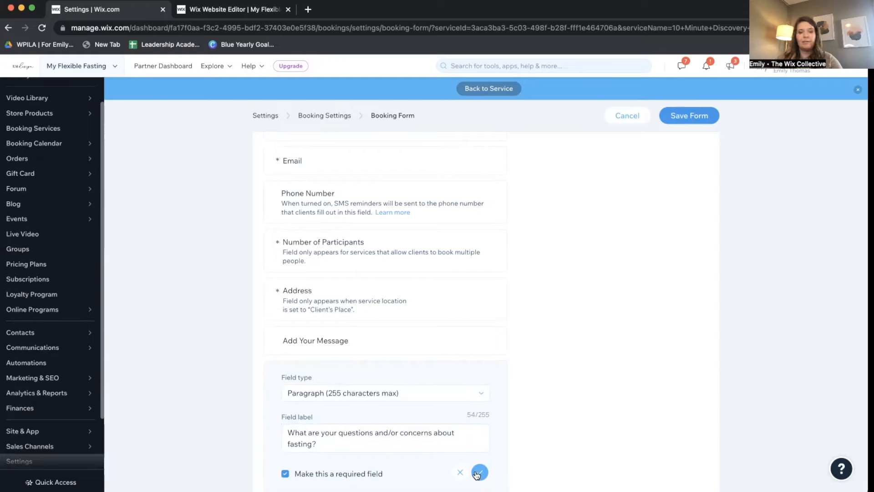
scroll(476, 475, down, 2)
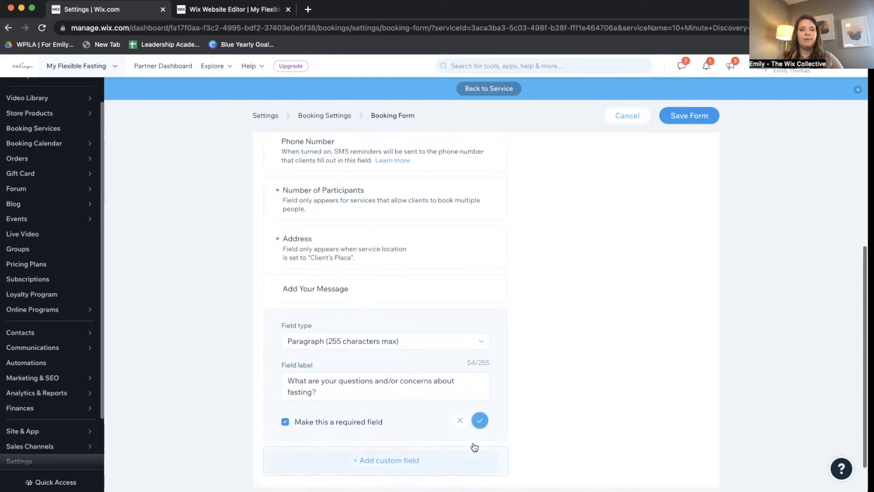
click(479, 420)
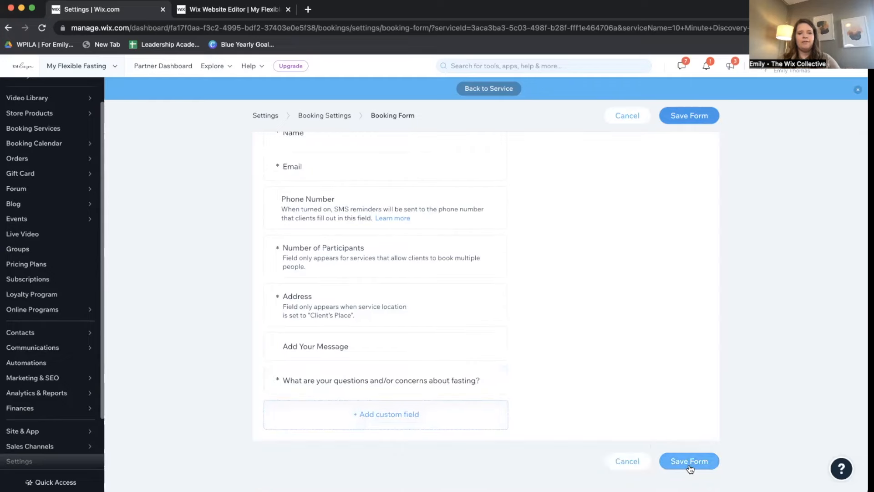
click(689, 461)
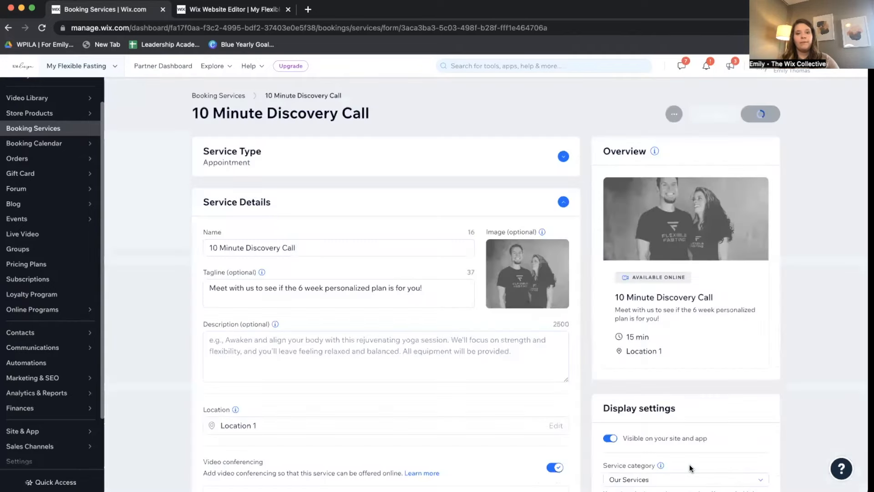
scroll(381, 381, down, 10)
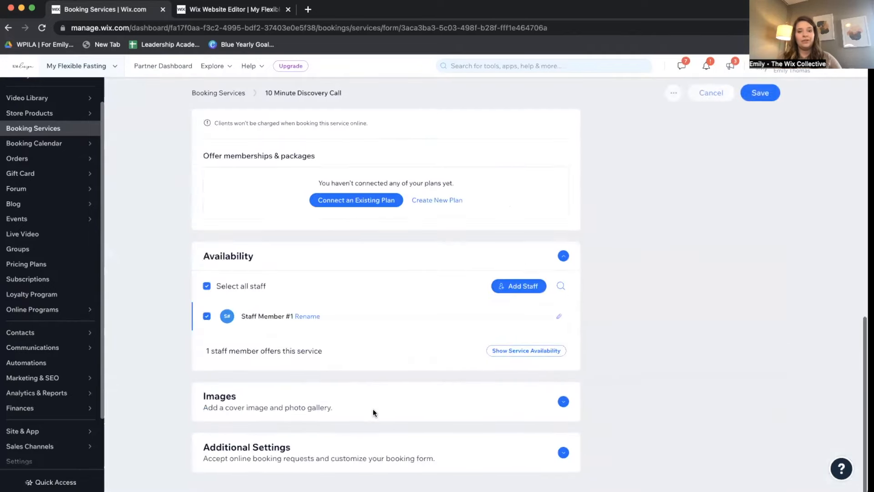
click(563, 452)
scroll(578, 412, down, 3)
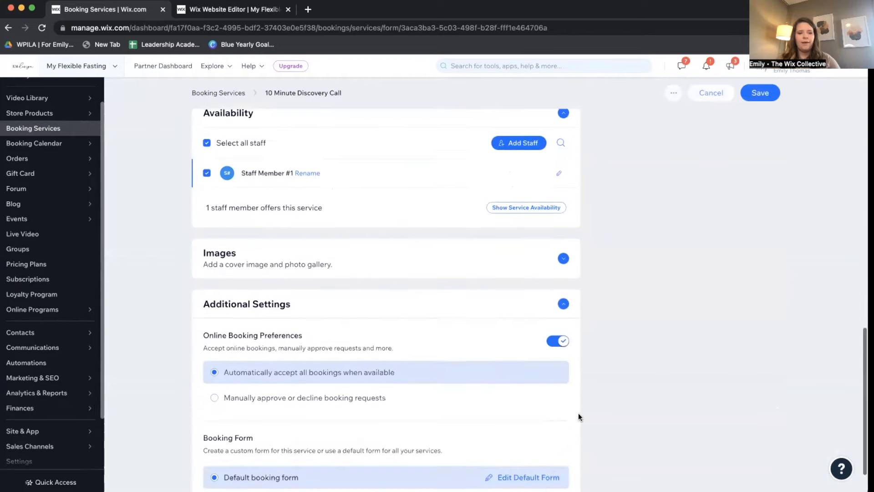
scroll(578, 413, down, 1)
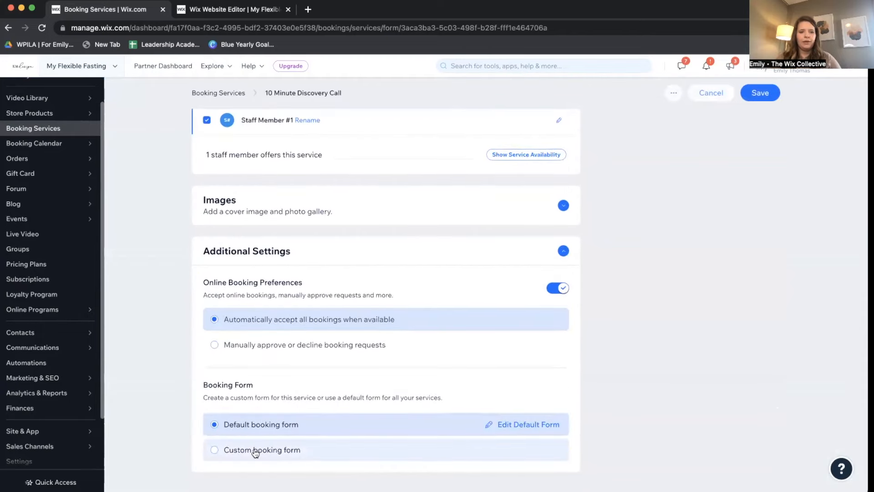
click(282, 450)
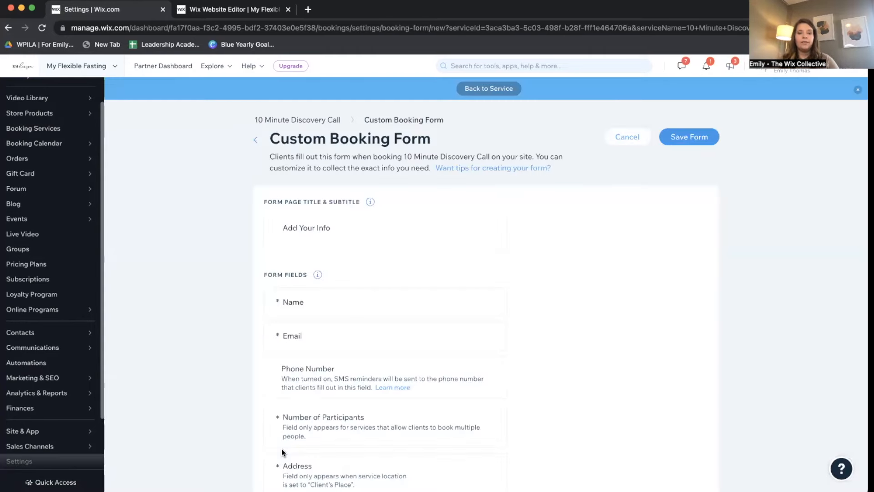
scroll(281, 449, down, 5)
scroll(281, 448, up, 5)
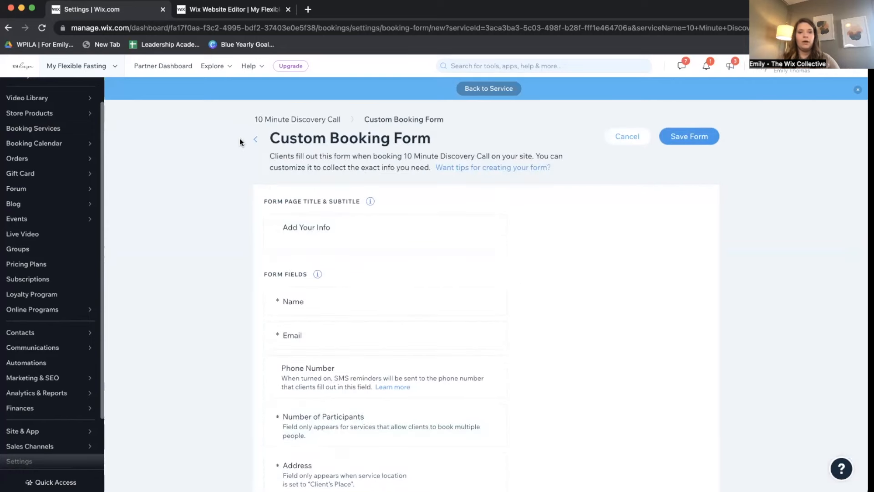
click(253, 138)
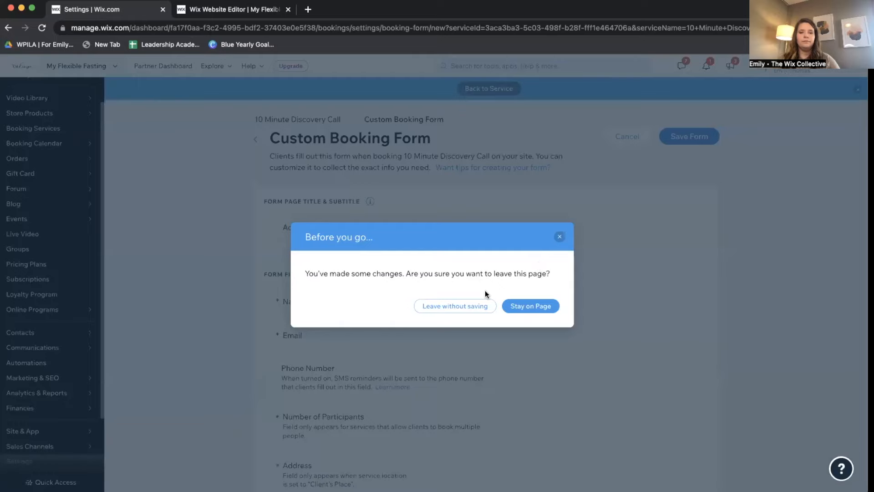
click(457, 305)
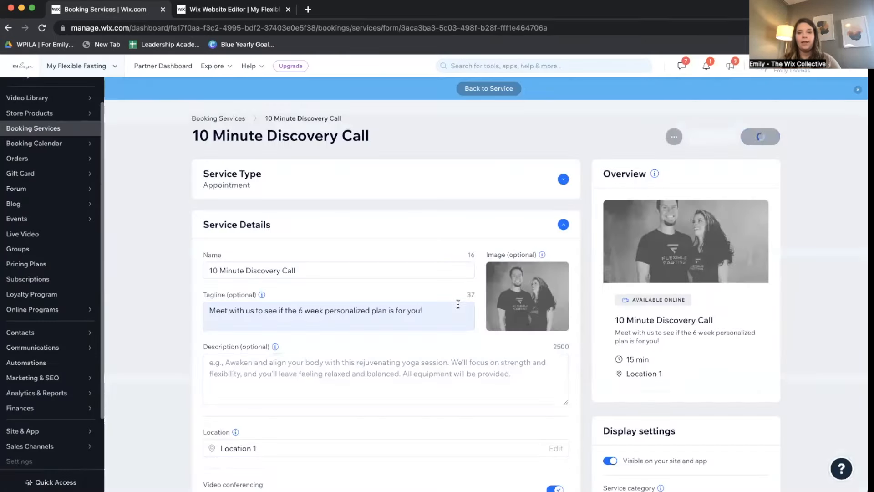
Expand Additional Settings and switch off Visible on your site and app.
scroll(398, 457, down, 3)
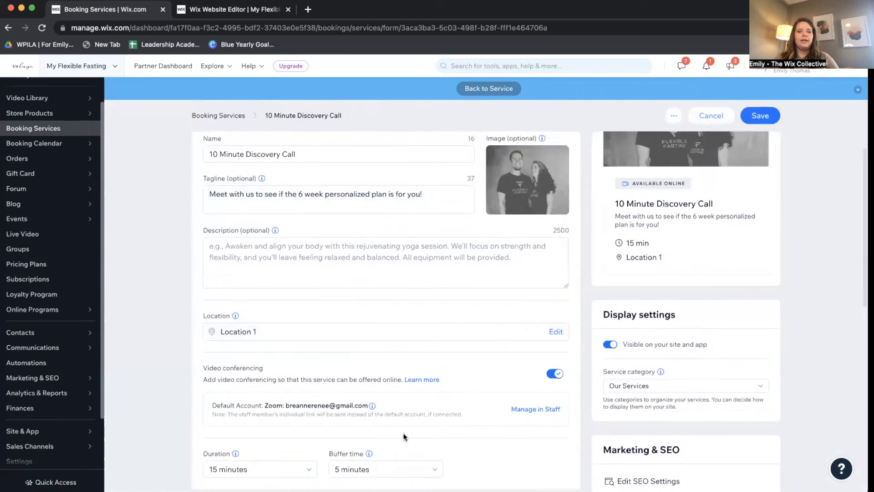
scroll(404, 437, down, 10)
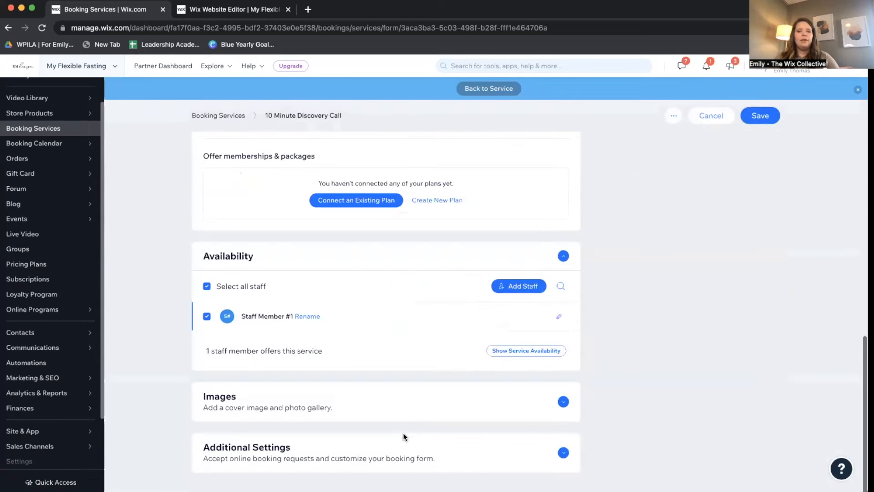
click(558, 452)
scroll(500, 405, down, 4)
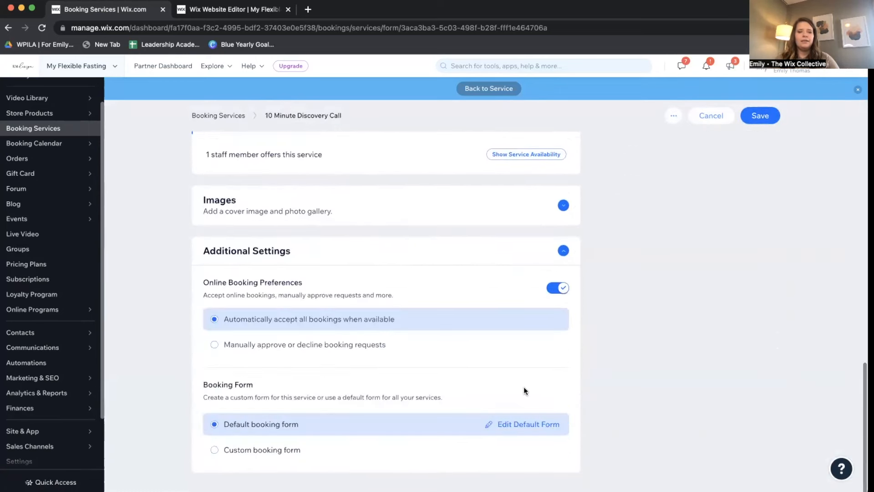
scroll(548, 292, up, 3)
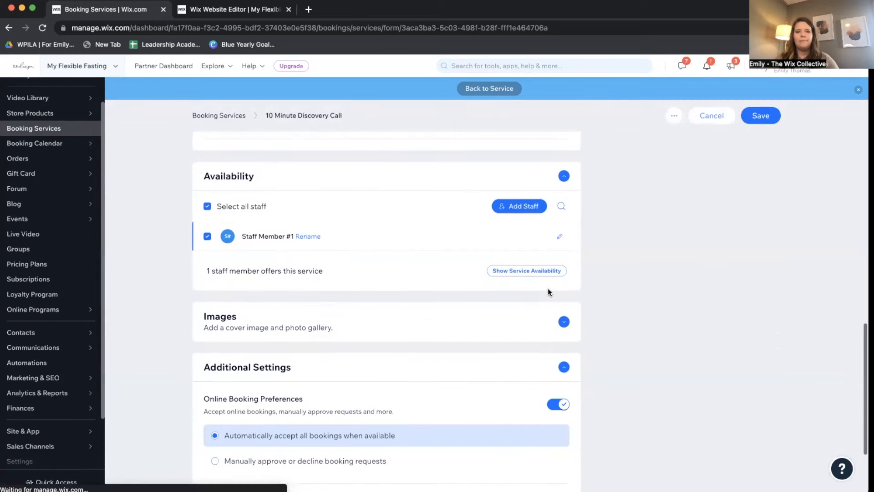
scroll(547, 287, up, 12)
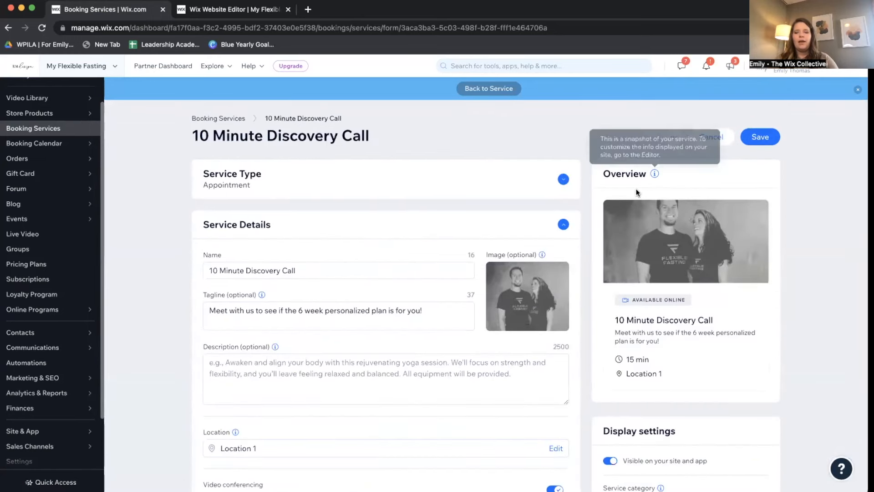
scroll(640, 248, down, 4)
scroll(641, 247, up, 1)
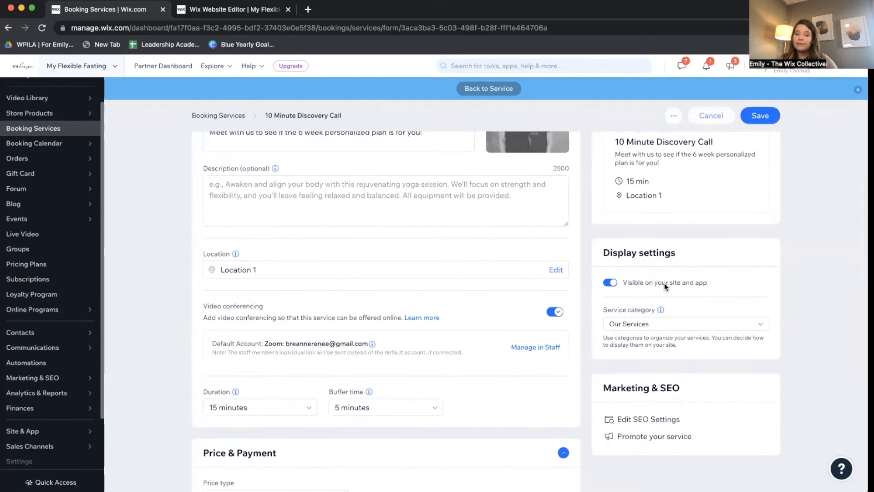
click(610, 283)
Leave the service category unchanged and request Edit SEO Settings, triggering the save prompt.
click(724, 324)
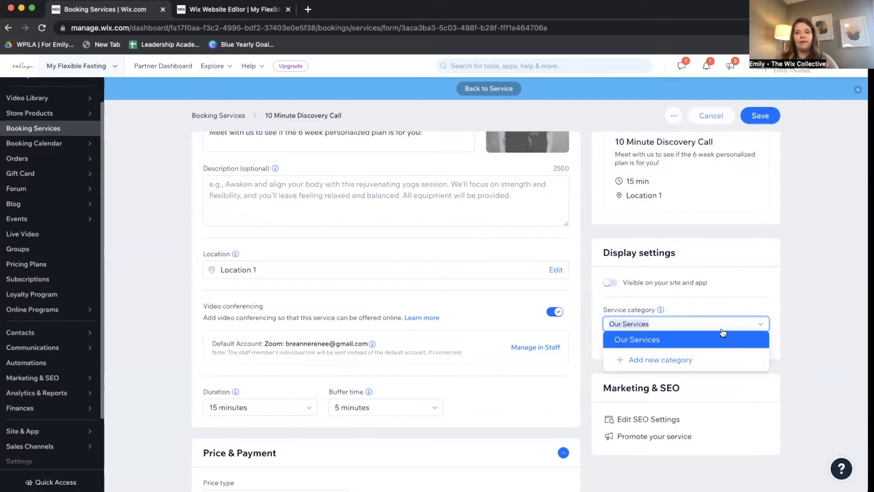
click(798, 322)
scroll(750, 306, down, 1)
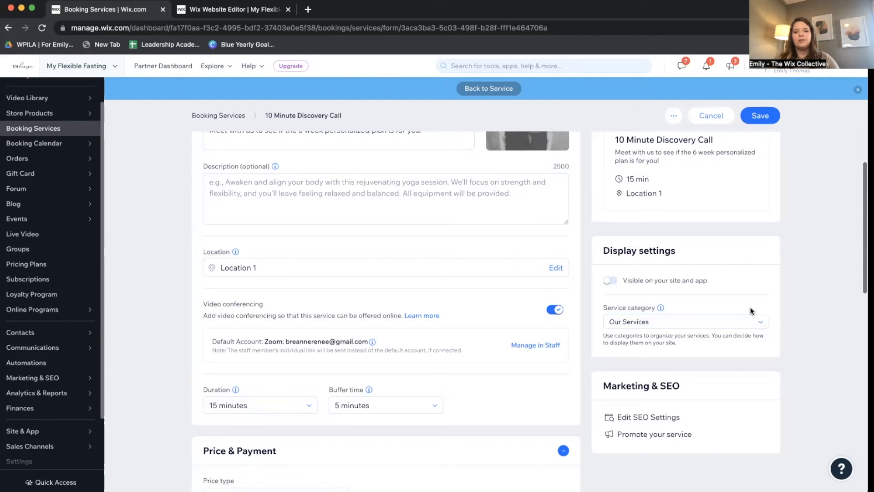
scroll(750, 307, down, 2)
click(649, 342)
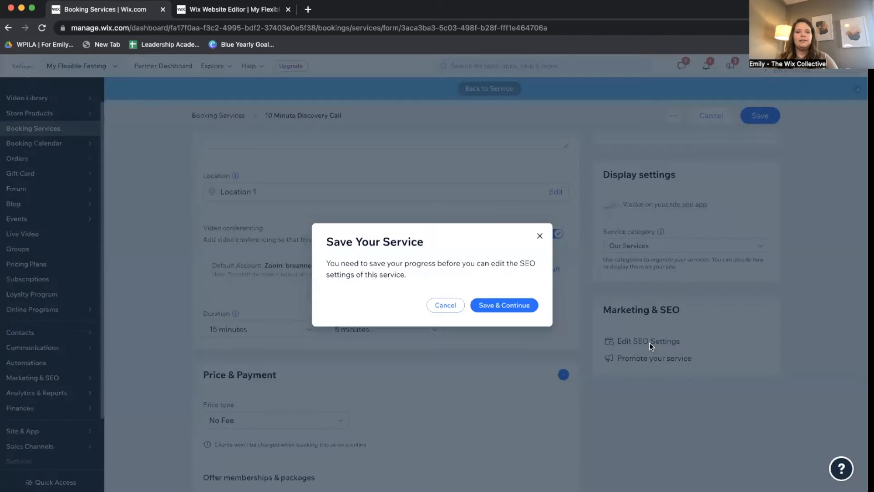
Turn off search engine indexing for the 10 Minute Discovery Call page, then save the SEO settings and the service.
click(511, 309)
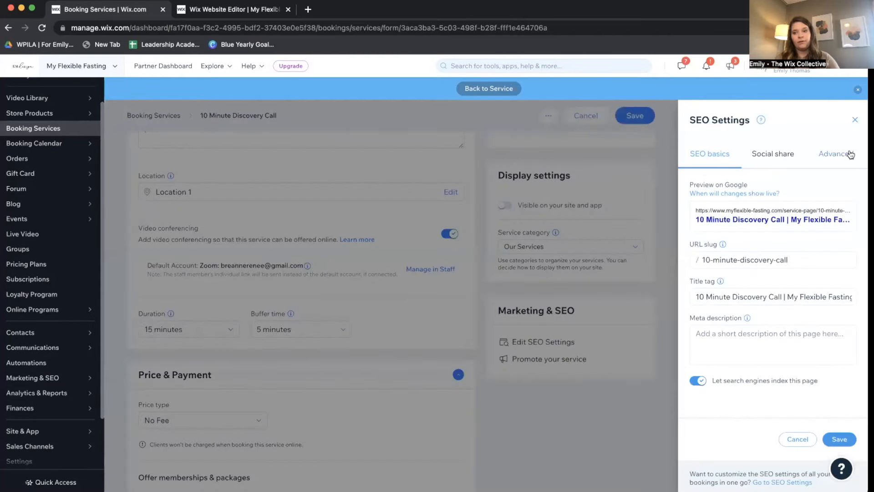
click(703, 297)
click(725, 220)
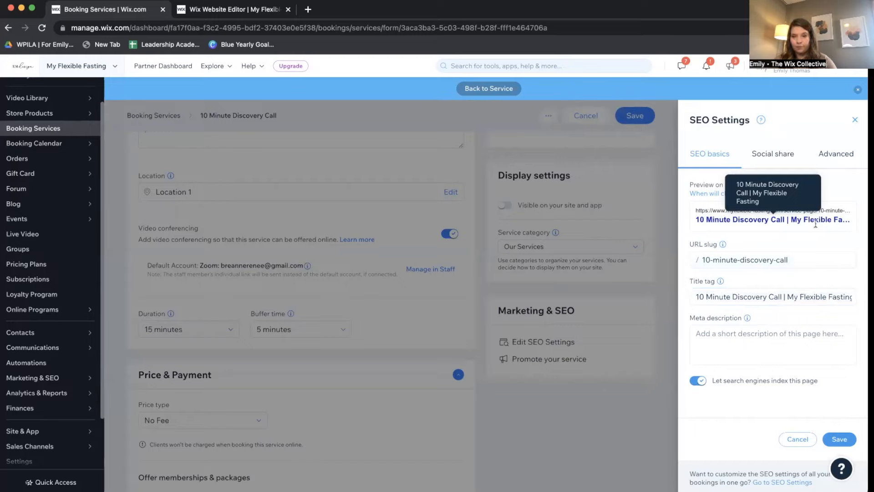
click(756, 336)
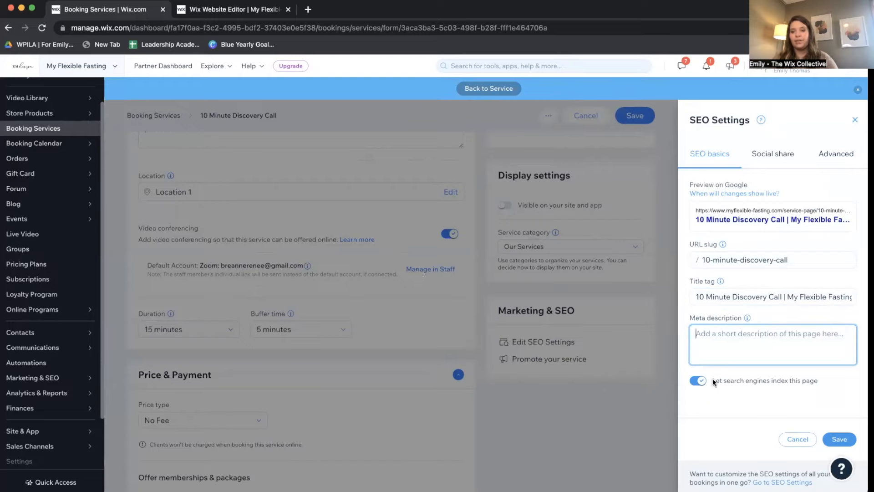
click(699, 381)
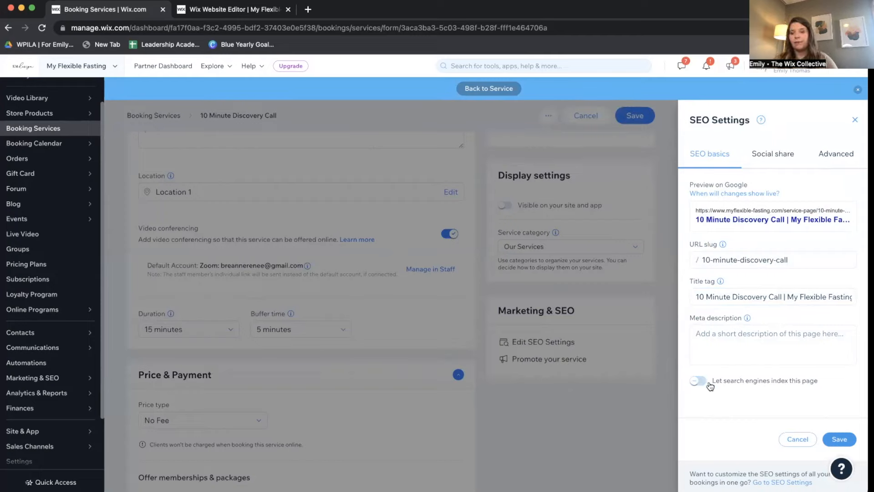
click(837, 445)
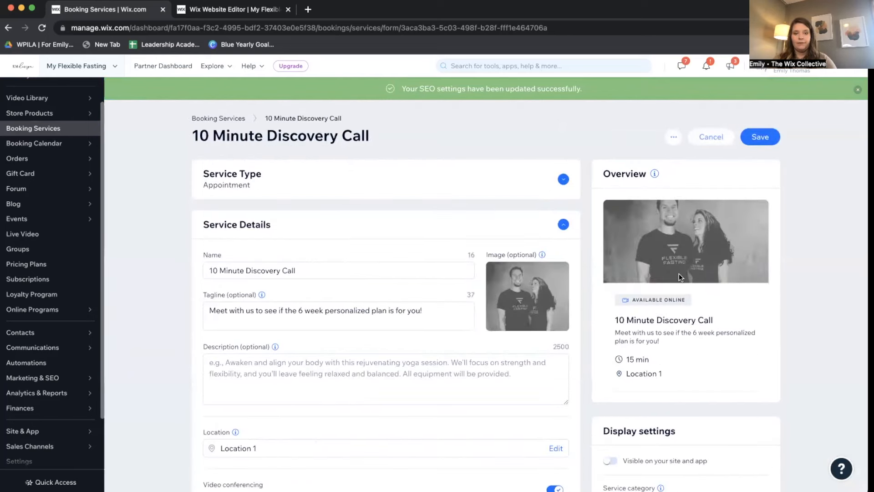
click(752, 136)
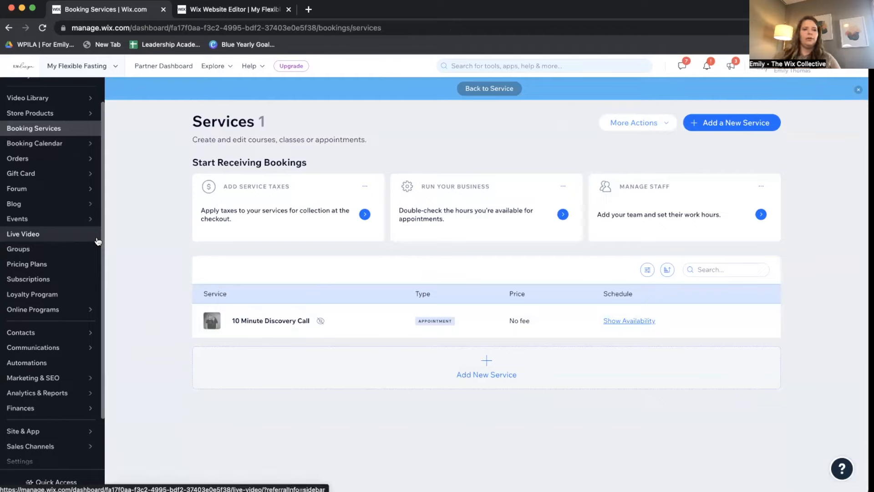
Go to the Staff page from the Booking Calendar flyout in the sidebar.
scroll(96, 240, up, 2)
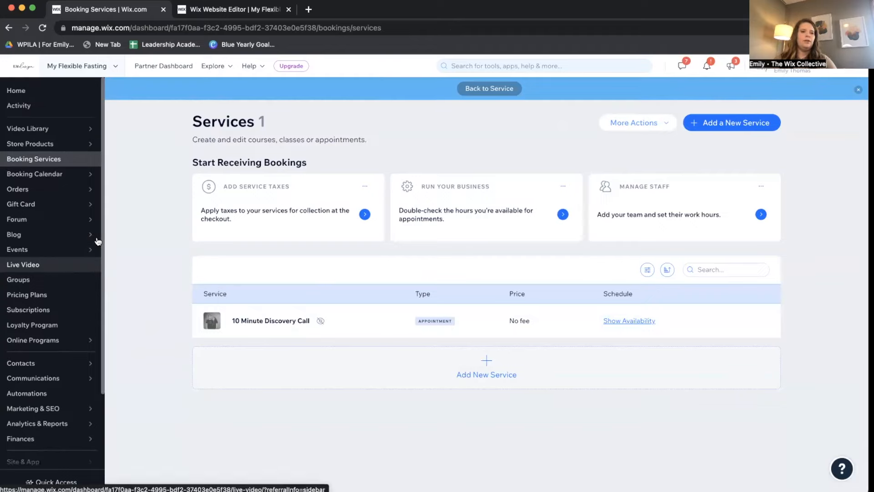
mouse_move(70, 174)
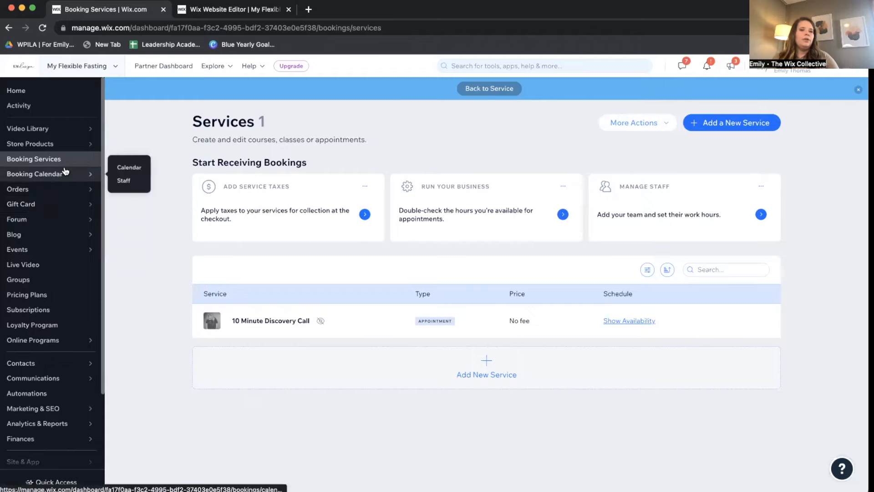
click(124, 180)
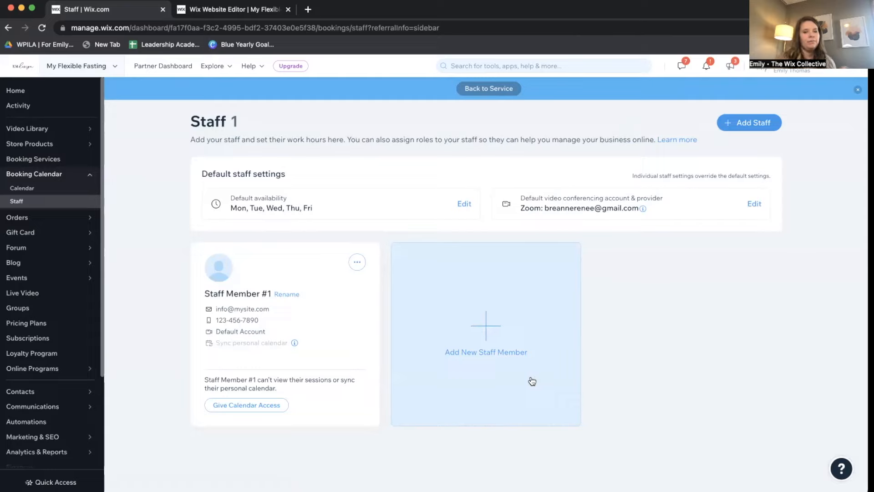
Add a new staff member and begin entering their full name.
click(492, 332)
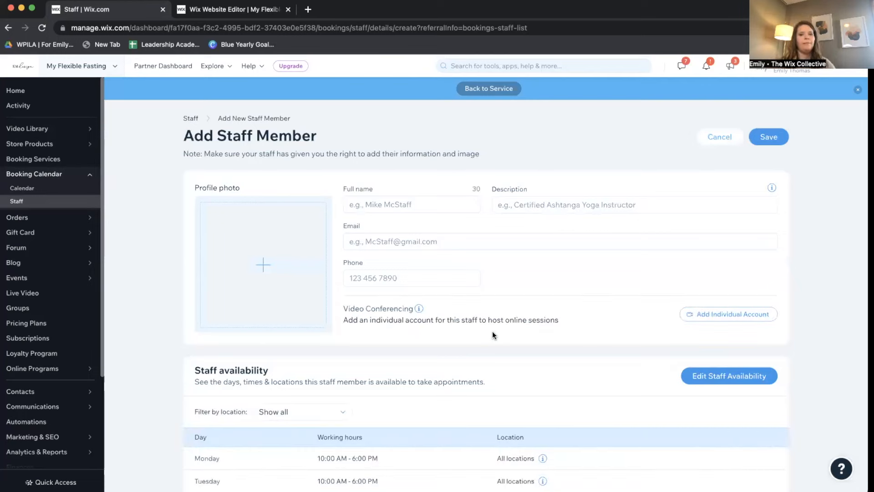
click(418, 205)
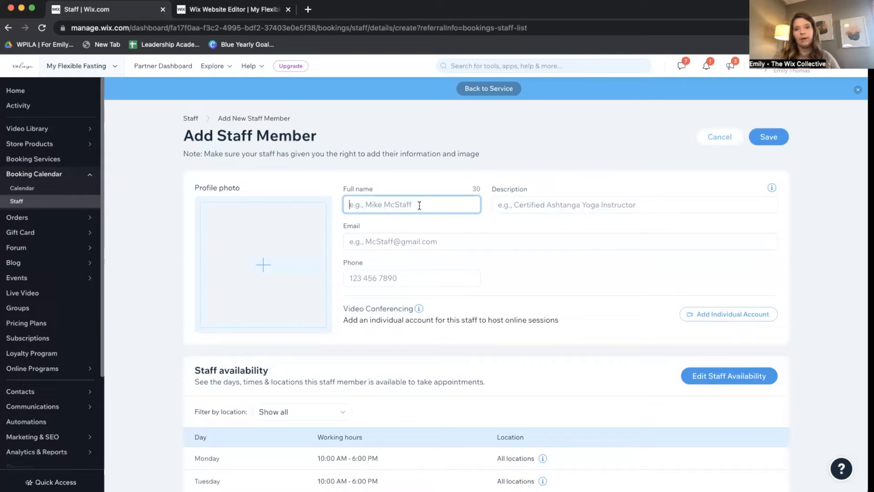
text(S)
key(BackSpace)
text(S)
key(BackSpace)
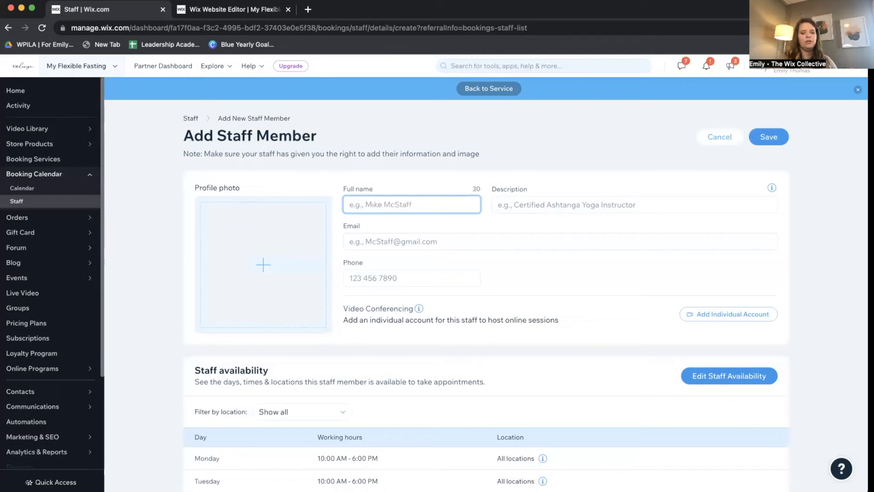
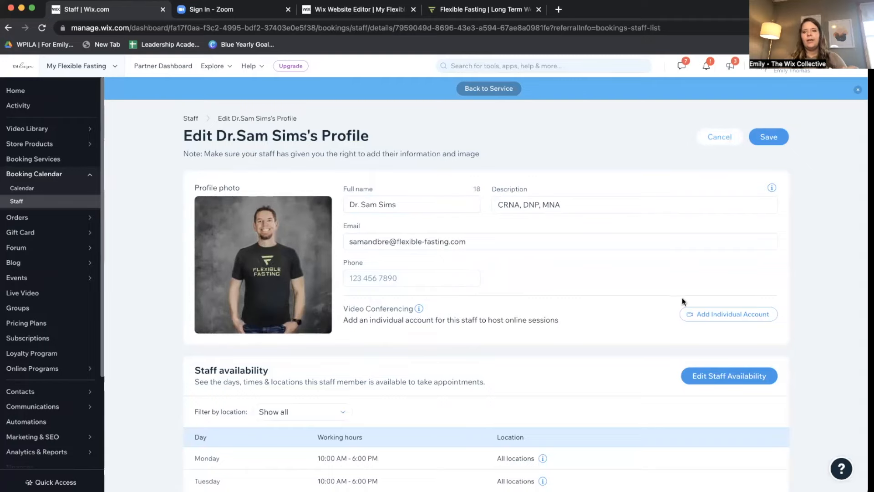
Dismiss the individual video conferencing account setup and fix the spacing in the staff member's full name.
click(728, 314)
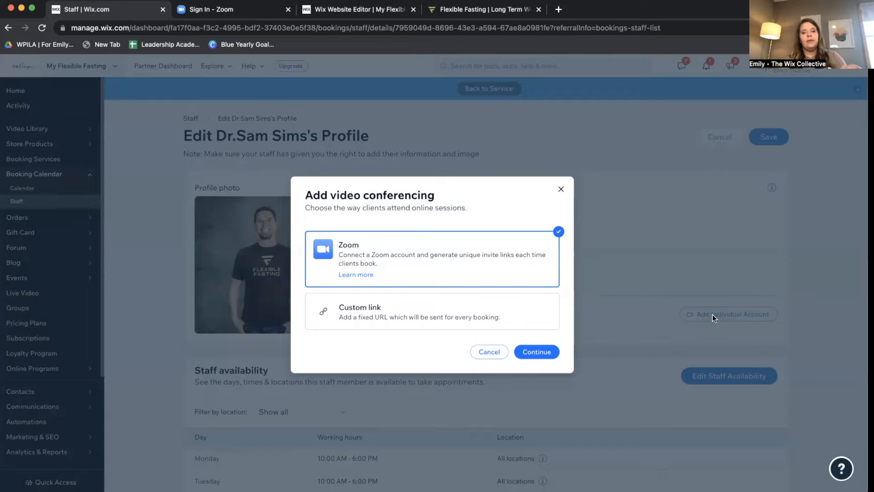
click(505, 351)
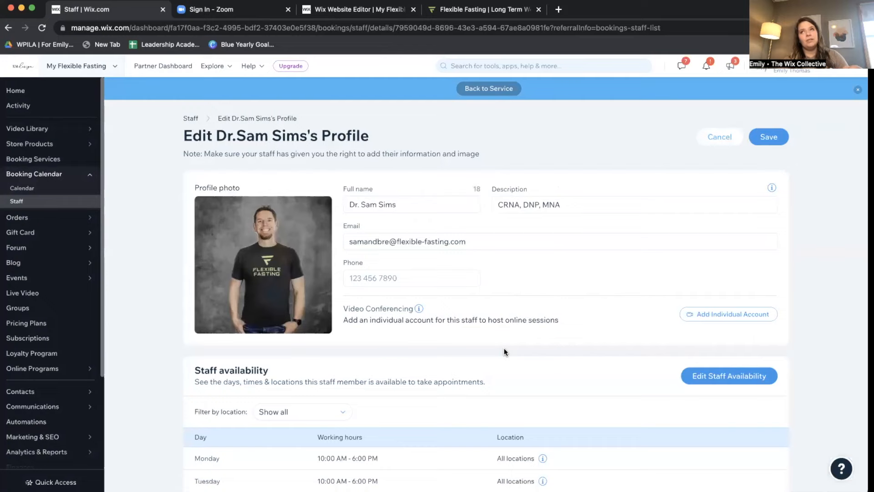
click(365, 201)
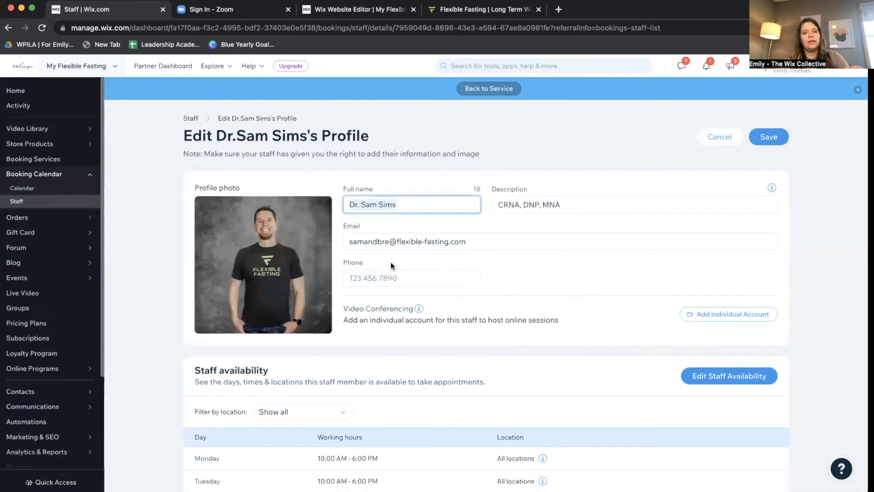
text(m)
key(BackSpace)
key(BackSpace)
key(BackSpace)
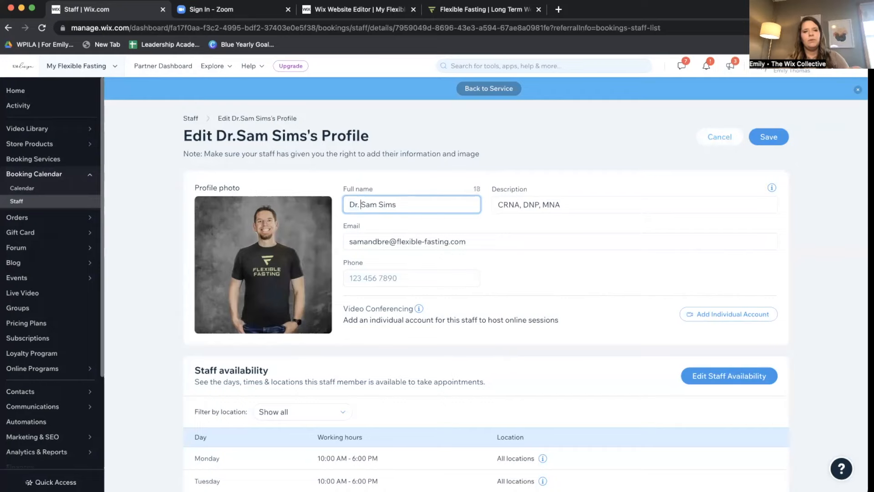
Reopen and close the video conferencing options, then review the Monday–Friday 10 AM–6 PM availability.
click(749, 314)
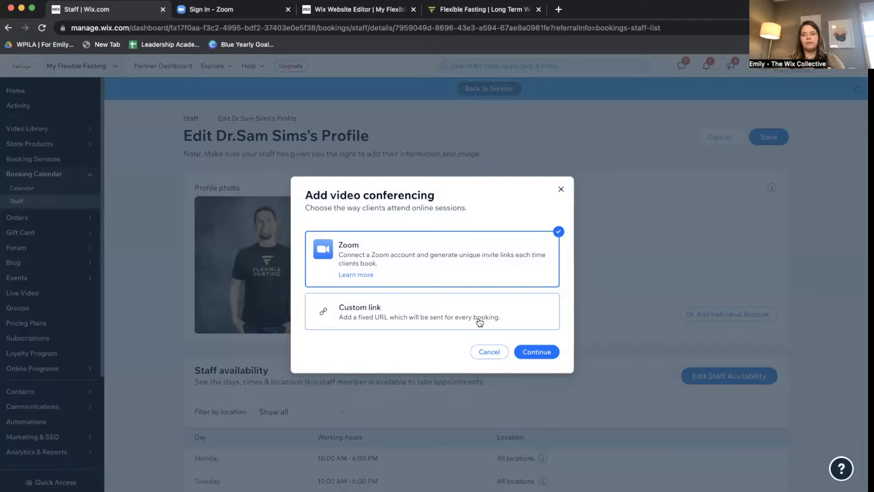
click(560, 188)
scroll(574, 294, down, 3)
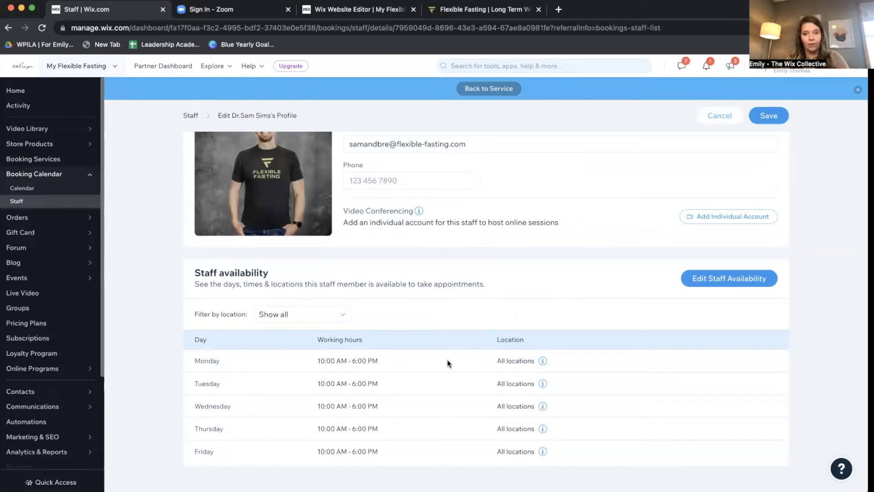
Save the staff profile and set the member to customized staff hours, saving the availability.
click(730, 283)
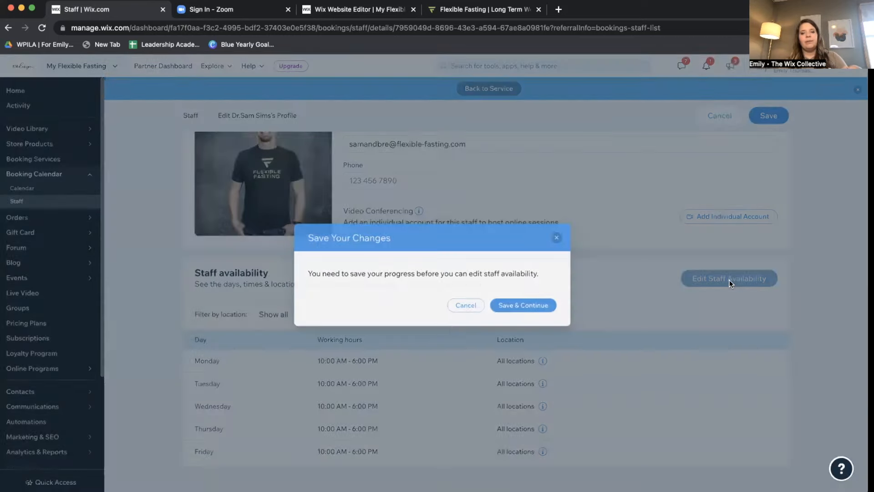
click(506, 306)
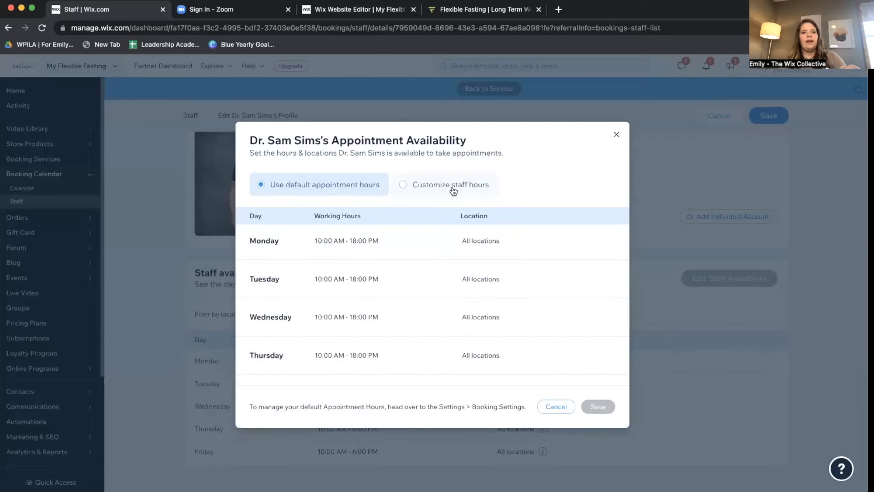
click(411, 186)
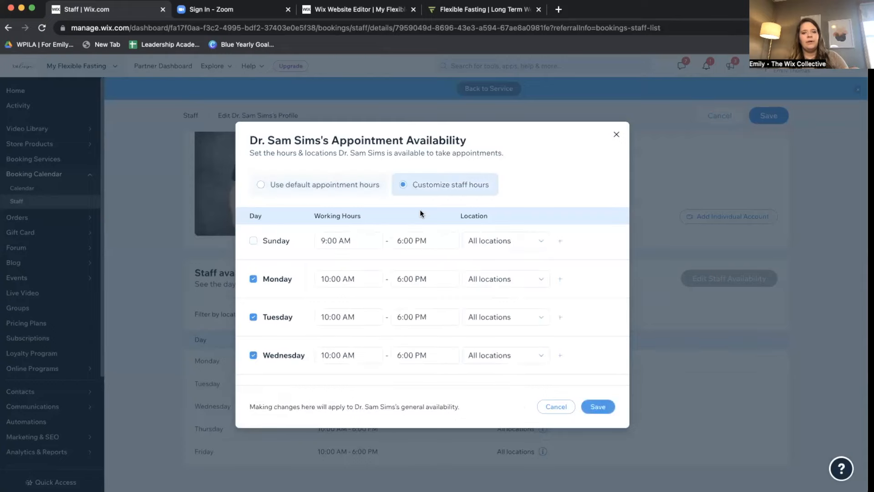
scroll(383, 272, down, 5)
scroll(383, 272, up, 5)
scroll(375, 339, down, 2)
click(596, 406)
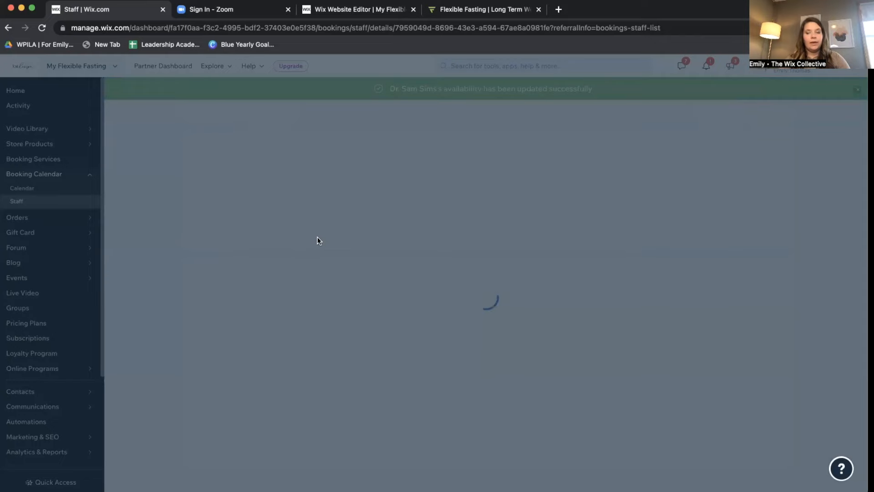
Return to the Staff list, now showing 2 staff members.
scroll(318, 239, down, 3)
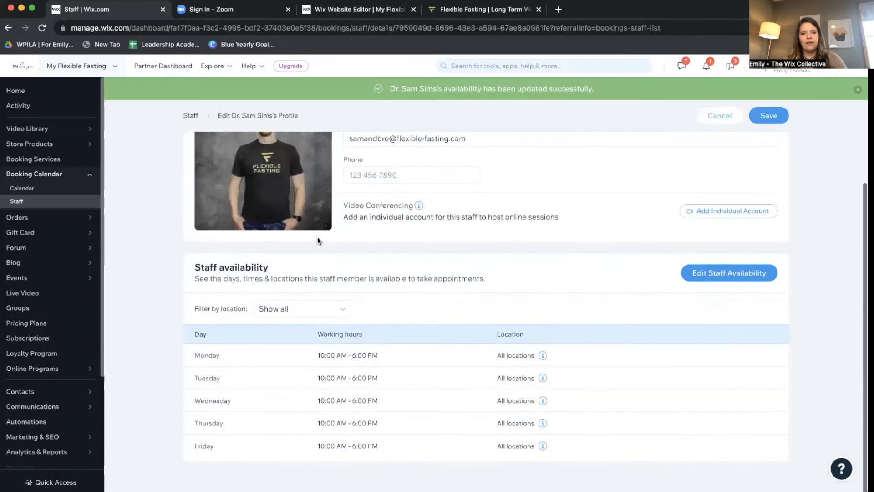
scroll(317, 240, up, 3)
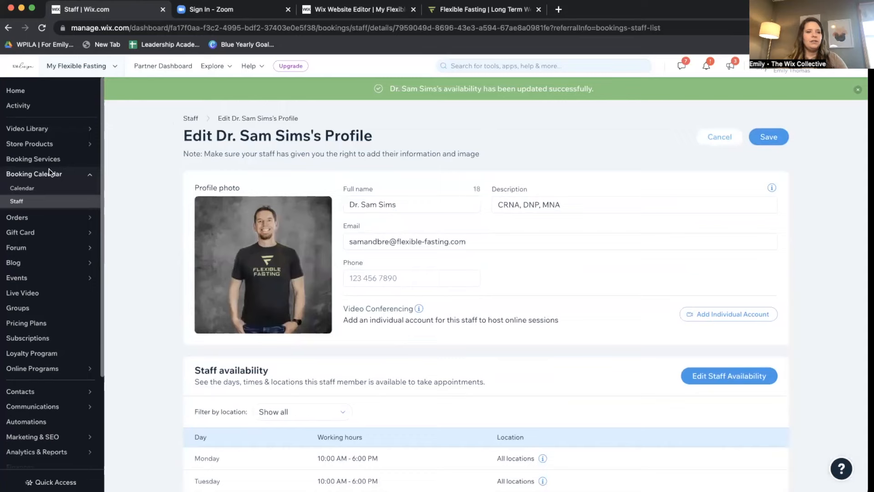
click(191, 119)
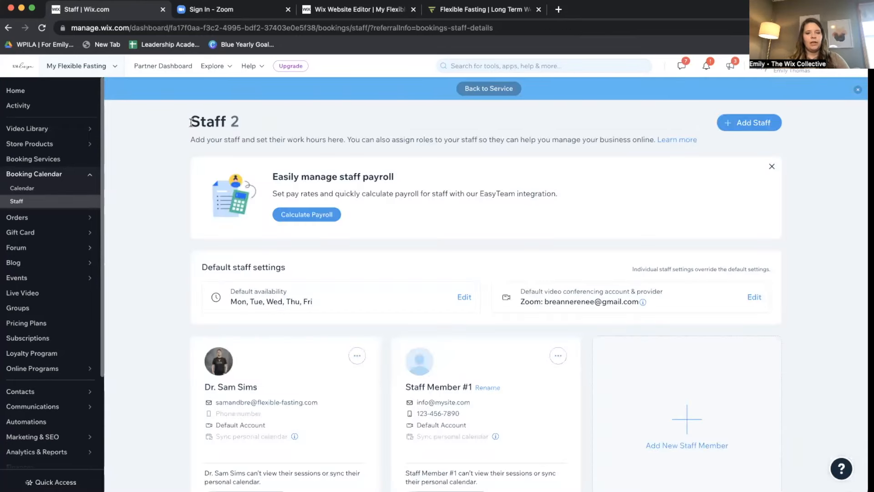
Start a Give Calendar Access invitation for the new staff member, then cancel it.
scroll(253, 214, down, 2)
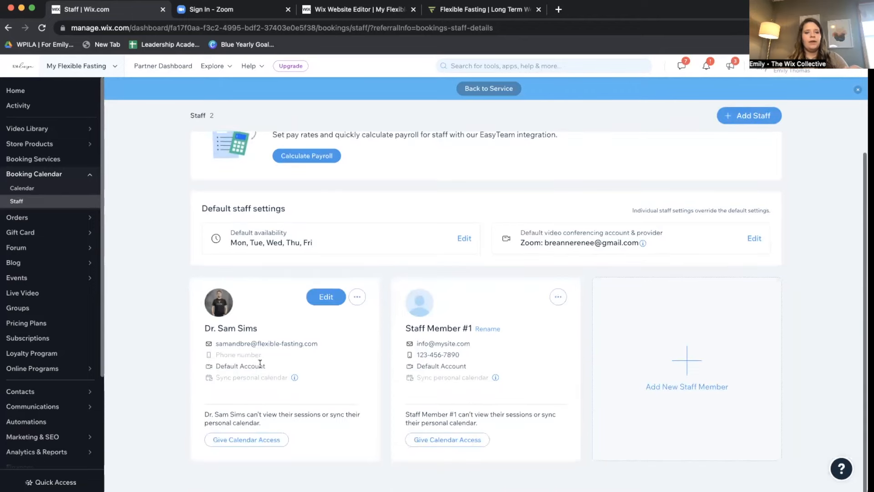
click(237, 440)
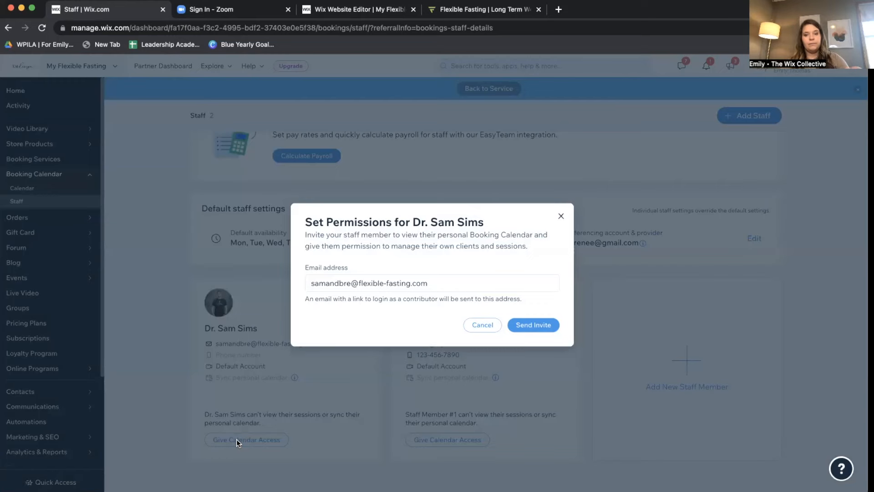
click(483, 325)
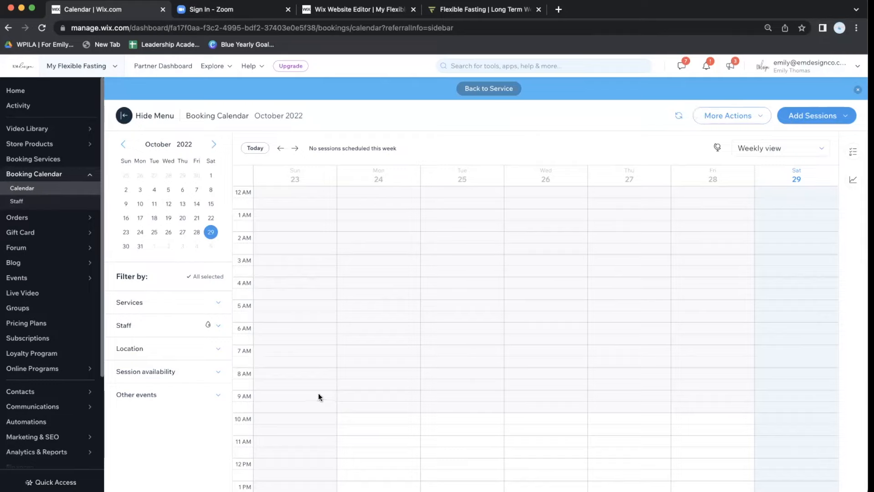
Expand the calendar's Services, Staff, Location, Session availability and Other events filters.
click(207, 304)
click(183, 358)
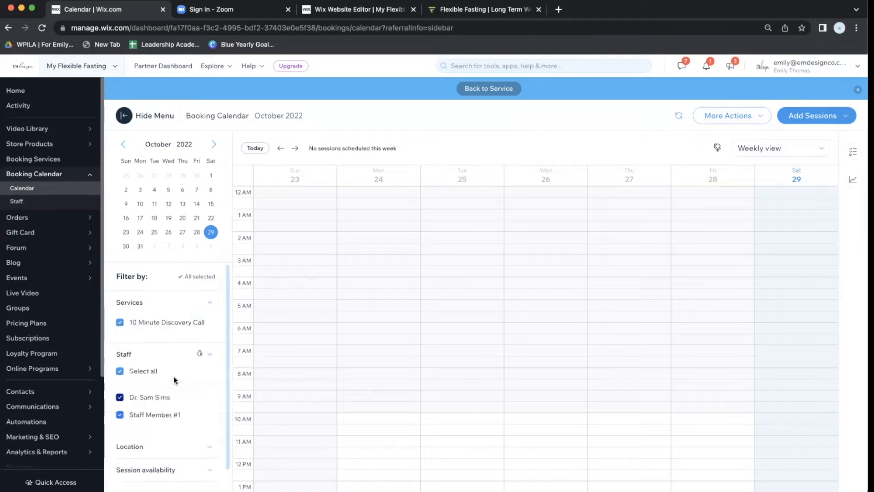
scroll(168, 360, down, 1)
click(152, 433)
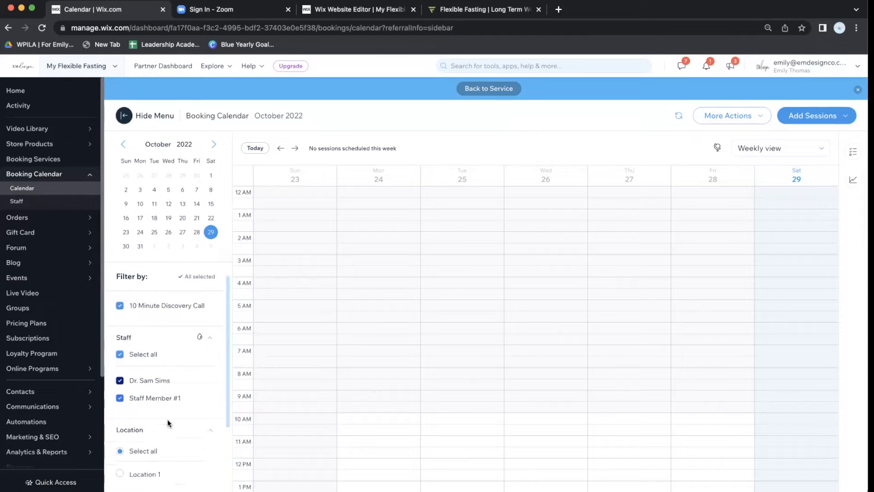
scroll(168, 418, down, 5)
click(172, 454)
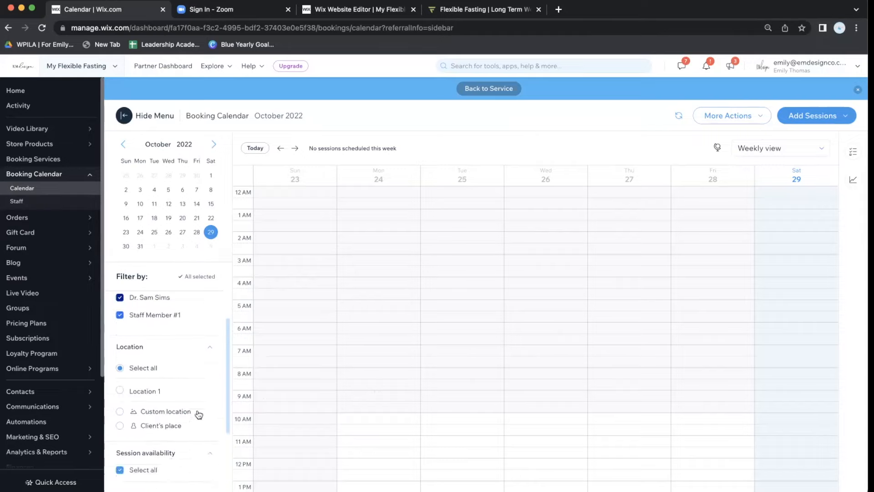
scroll(196, 414, down, 4)
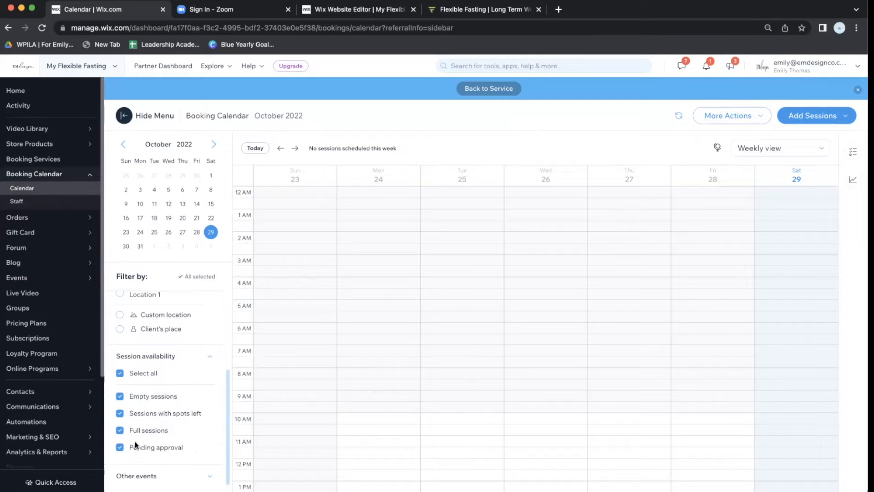
click(154, 478)
scroll(158, 465, down, 2)
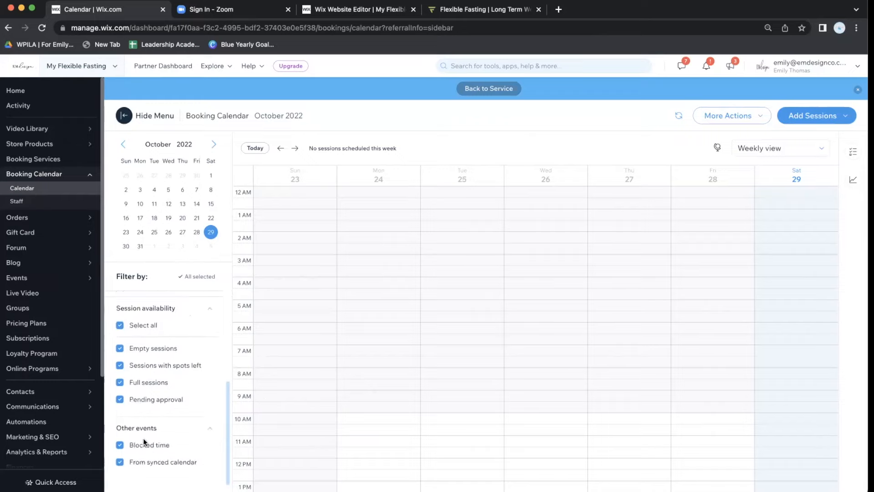
scroll(174, 353, up, 5)
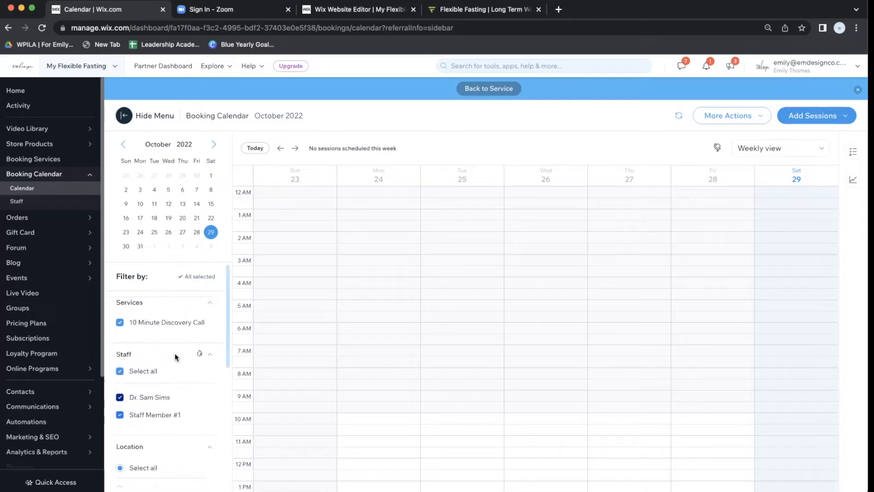
scroll(173, 353, down, 5)
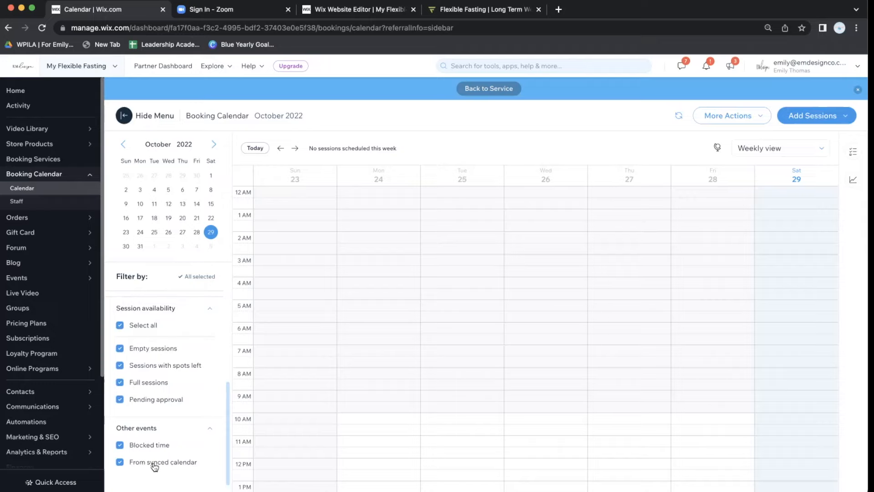
scroll(163, 355, up, 10)
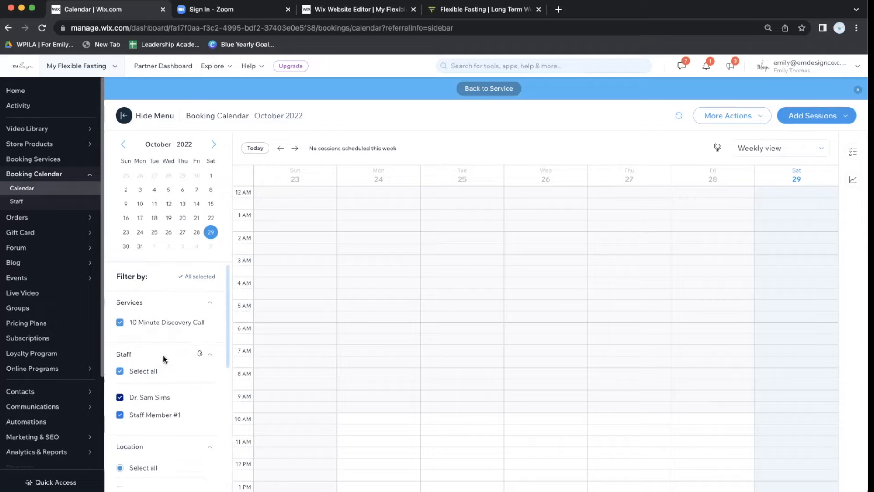
Close the Weekly view options unchanged and go to the Settings page.
click(783, 148)
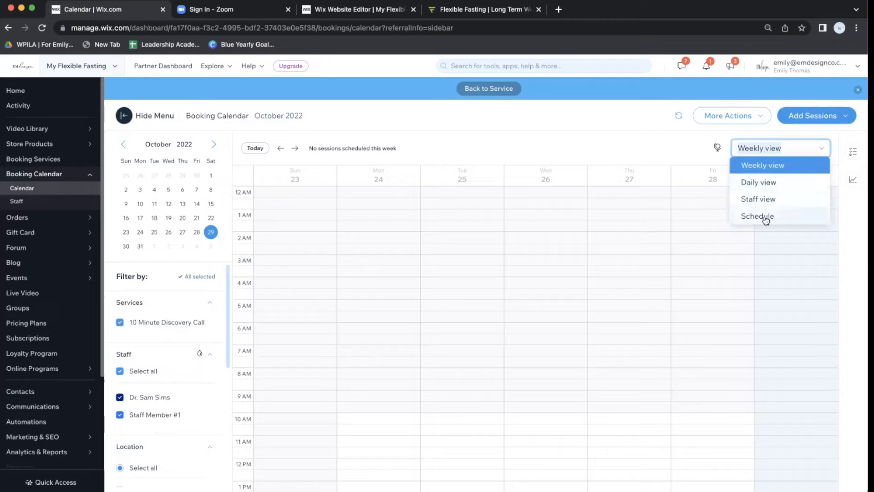
mouse_move(714, 149)
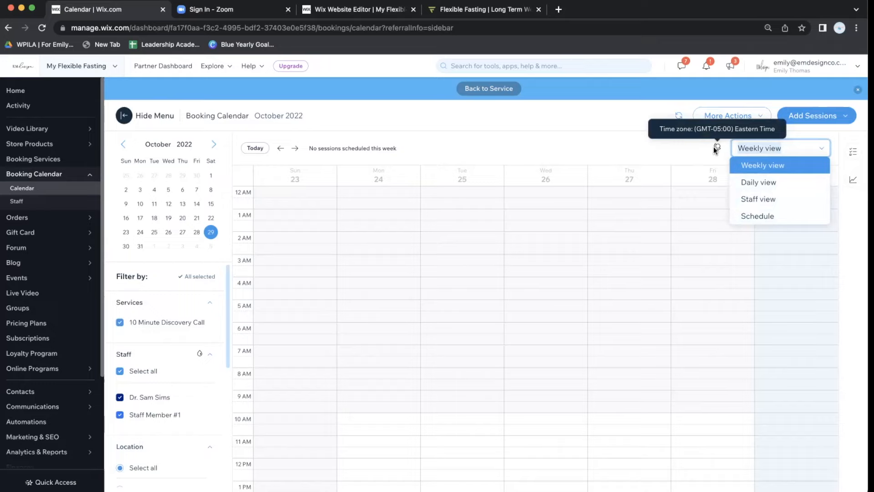
click(716, 148)
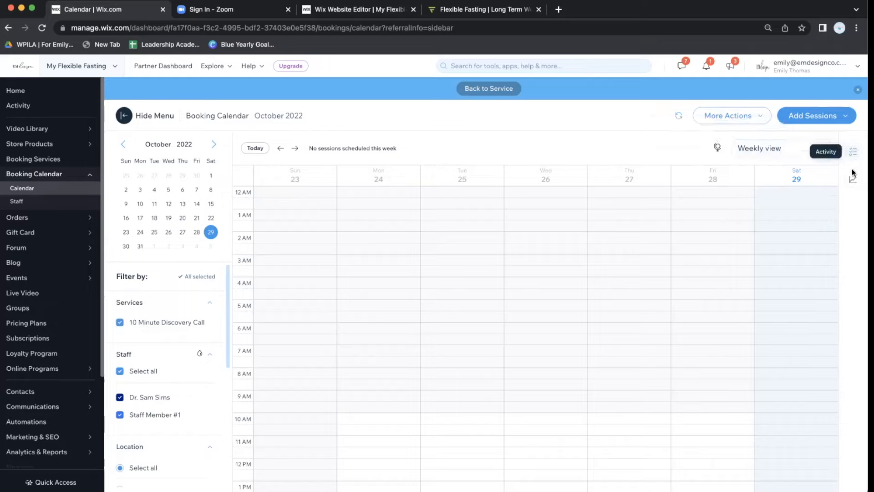
scroll(196, 360, down, 5)
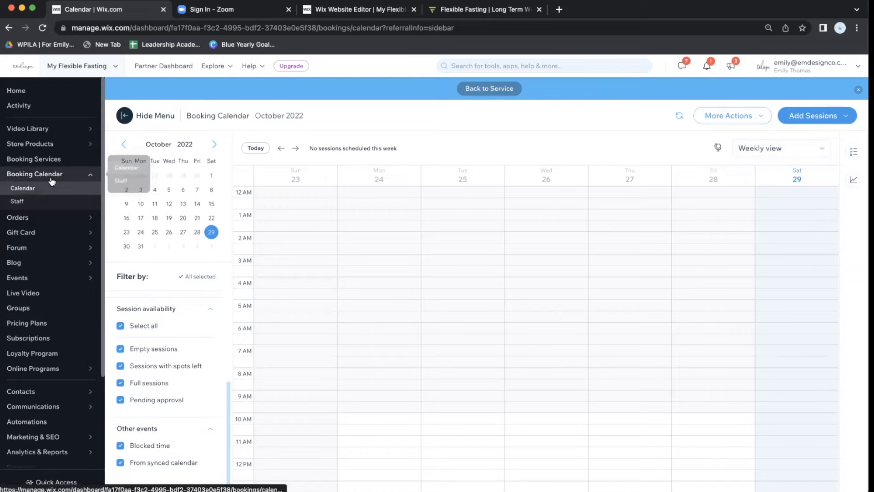
scroll(12, 341, down, 1)
scroll(12, 341, down, 2)
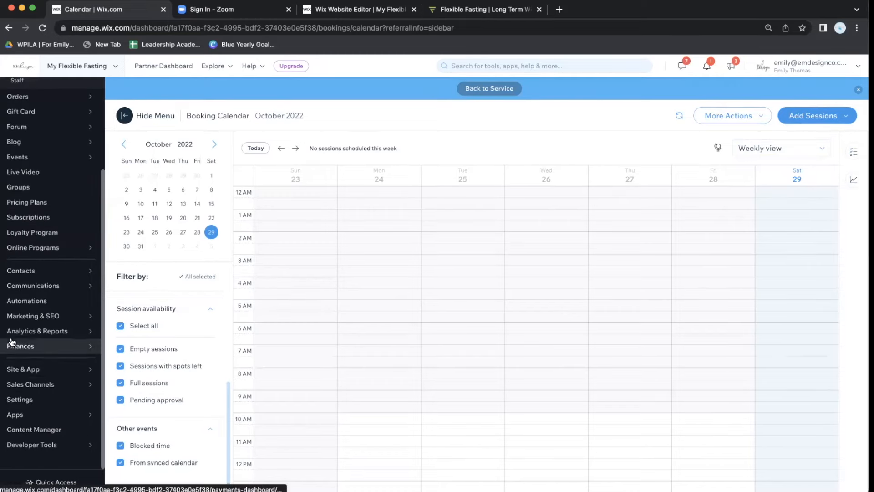
click(20, 399)
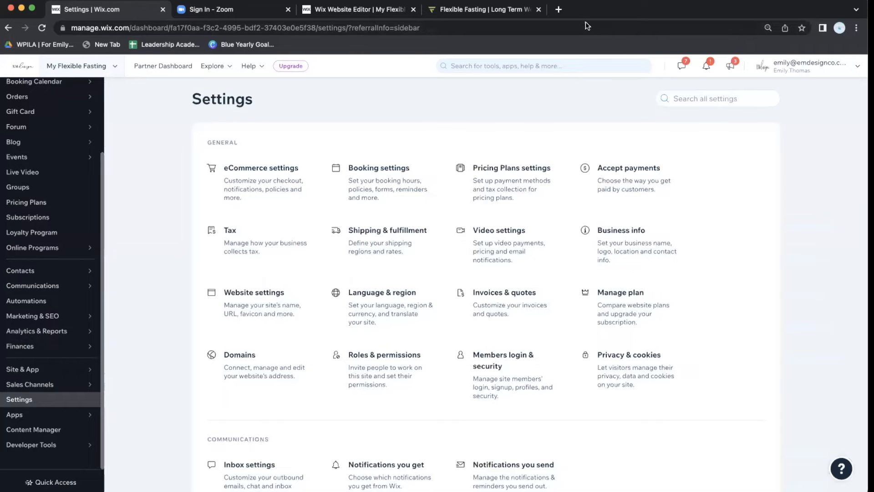
Open Booking settings, view Appointment hours without saving, then open Appointment time slots.
click(360, 191)
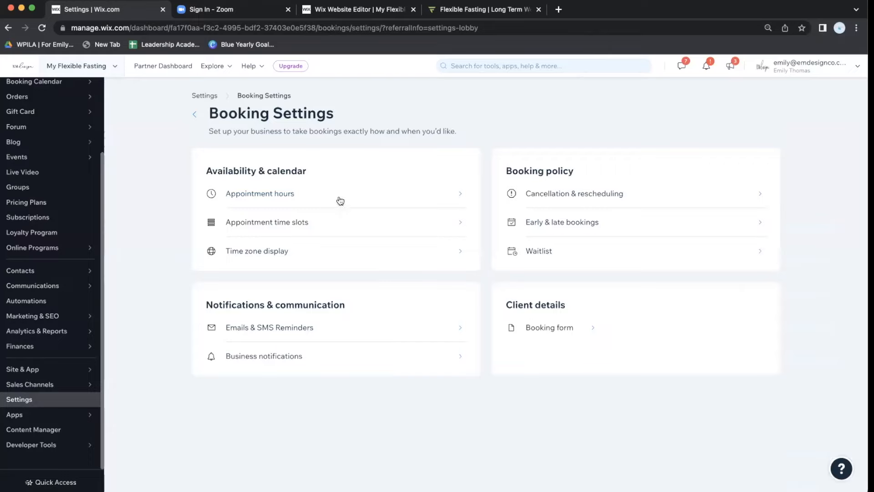
click(279, 195)
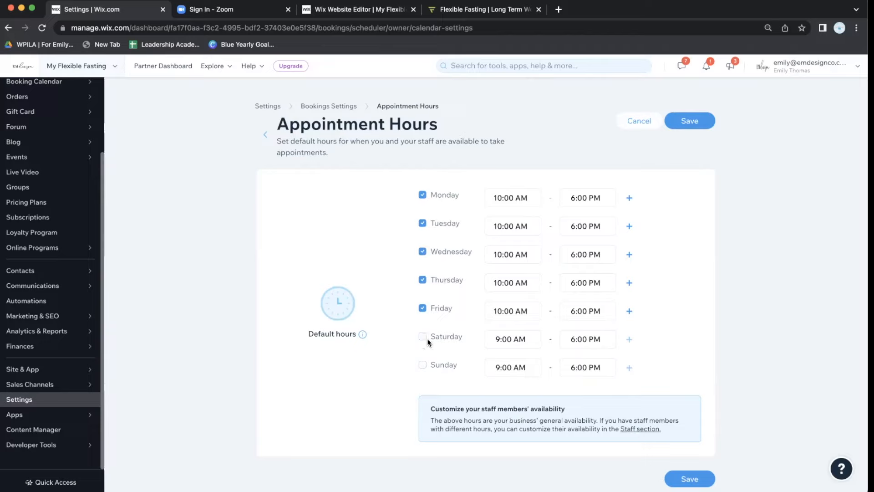
click(264, 135)
click(312, 226)
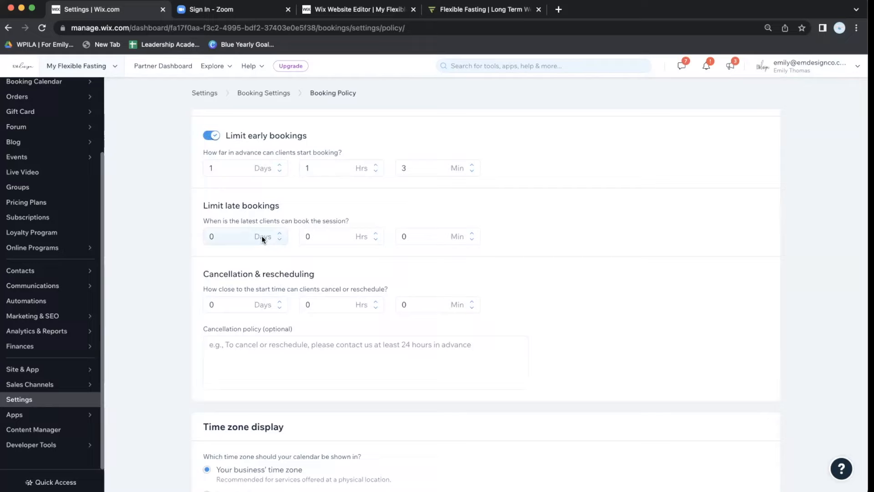
Set the late-booking limit to 4 days.
click(280, 233)
click(281, 233)
click(281, 233)
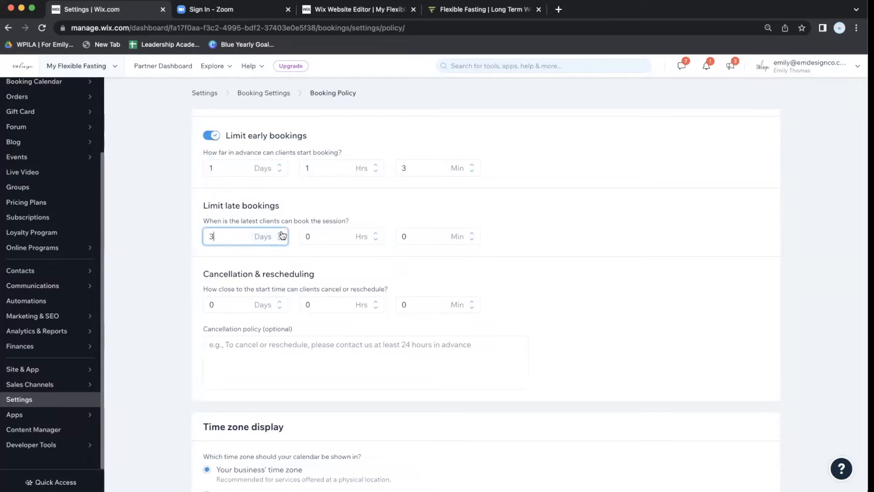
click(285, 251)
scroll(285, 251, down, 3)
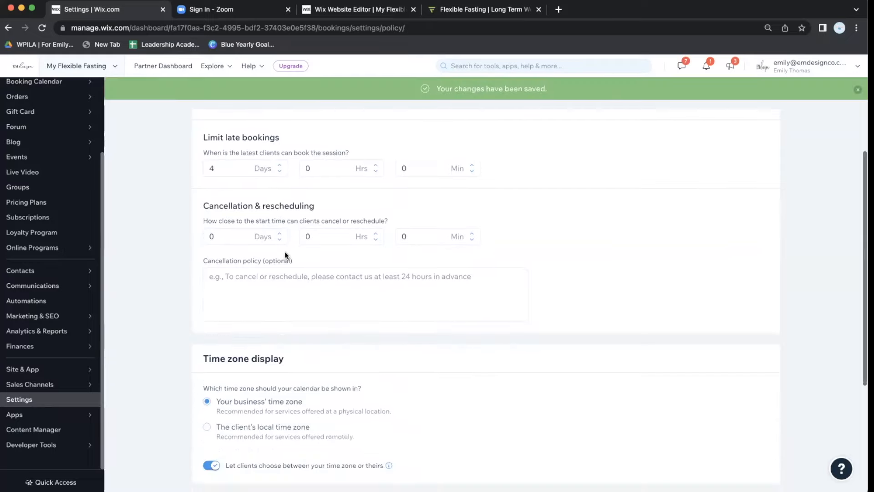
scroll(285, 251, down, 1)
scroll(285, 252, up, 1)
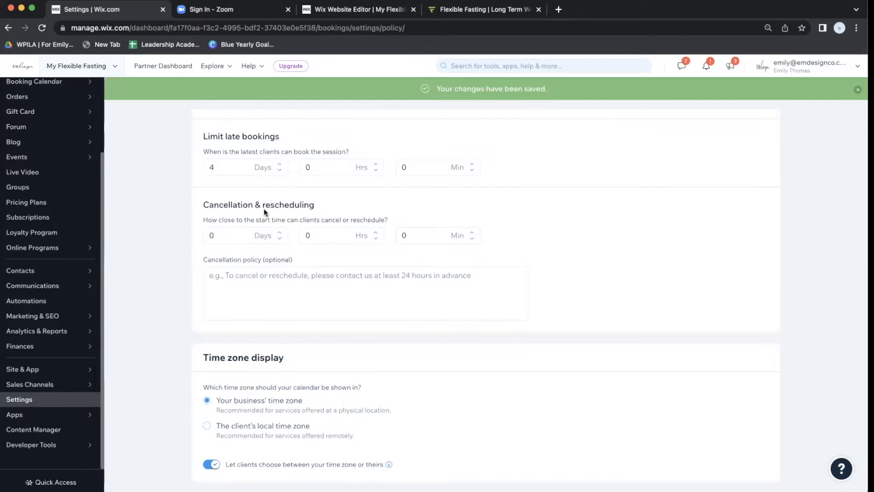
Set the cancellation and rescheduling window to 0 days and 8 hours before start.
click(280, 234)
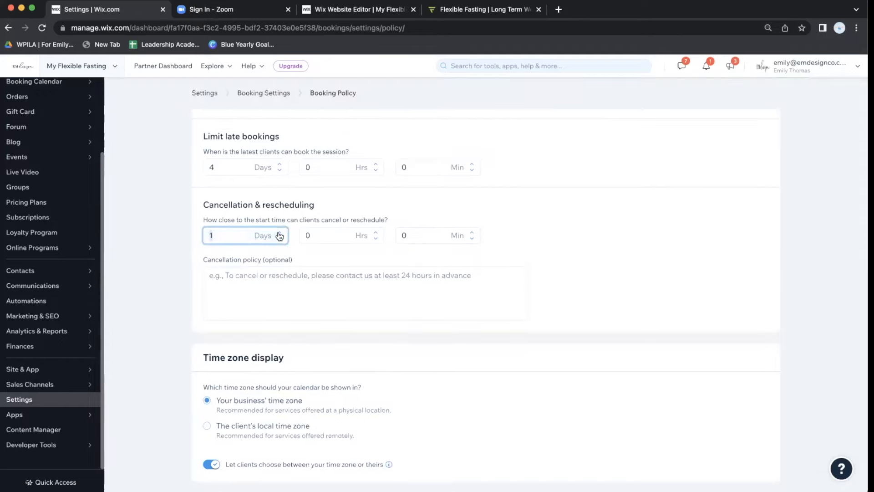
click(279, 238)
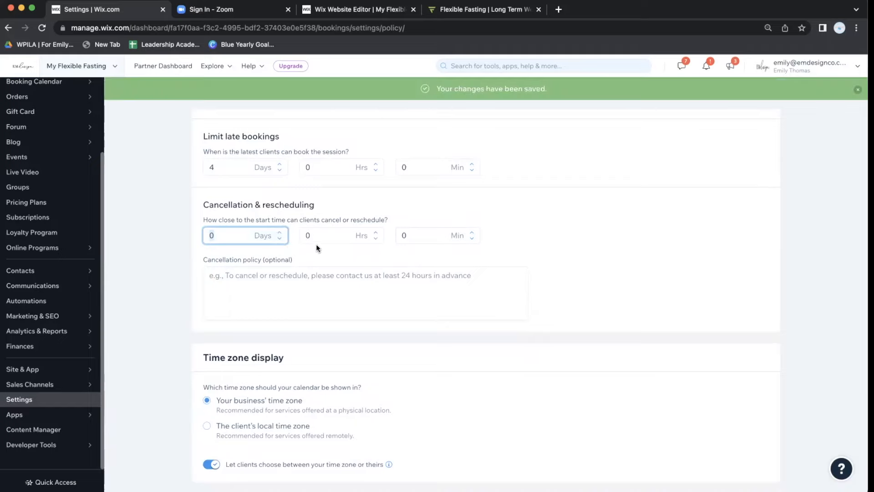
click(320, 242)
text(8)
click(647, 244)
click(276, 280)
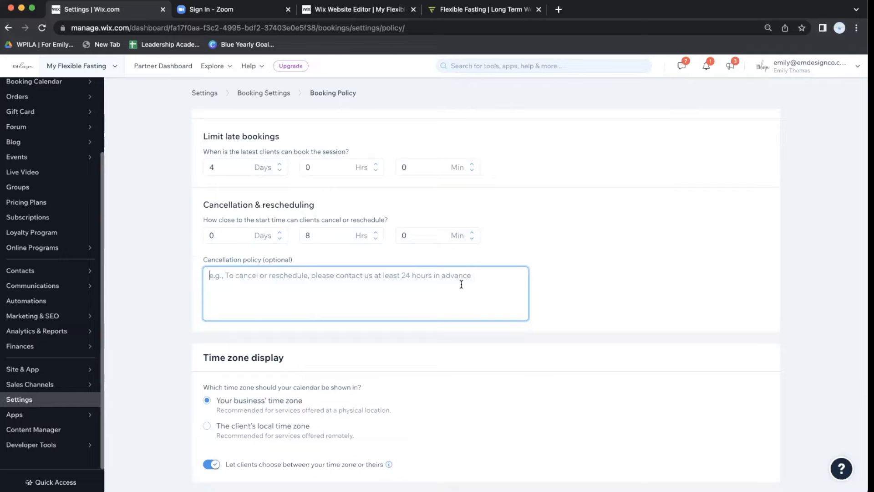
scroll(461, 284, down, 4)
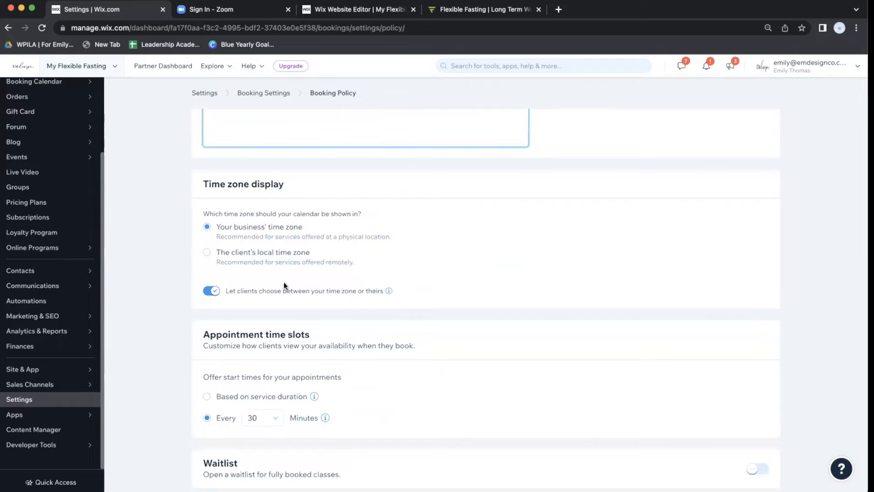
Display booking times in the client's local time zone.
click(257, 255)
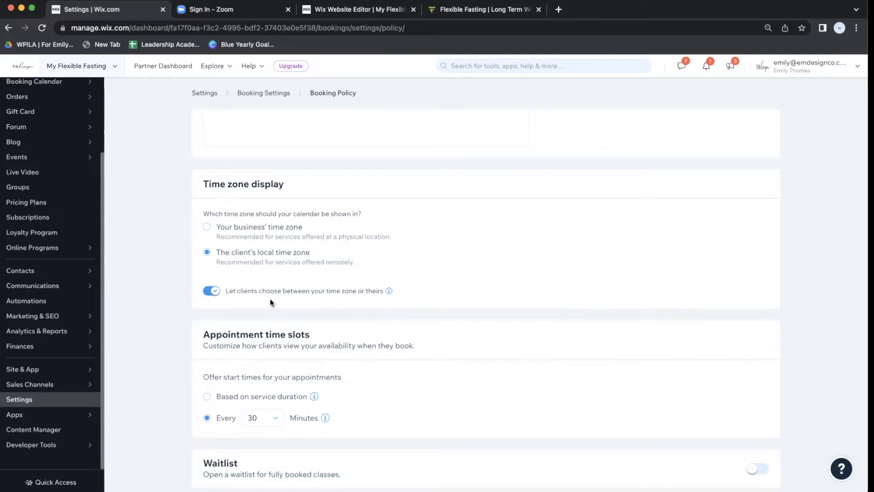
scroll(265, 366, down, 1)
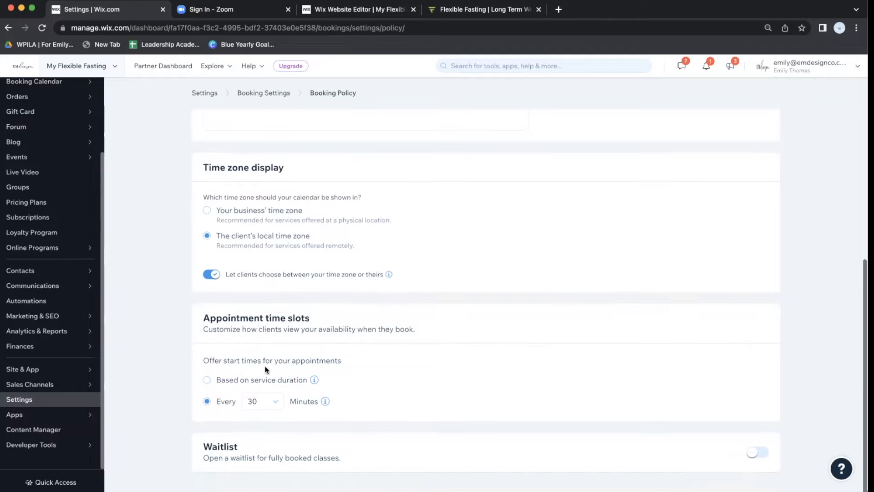
scroll(305, 296, down, 1)
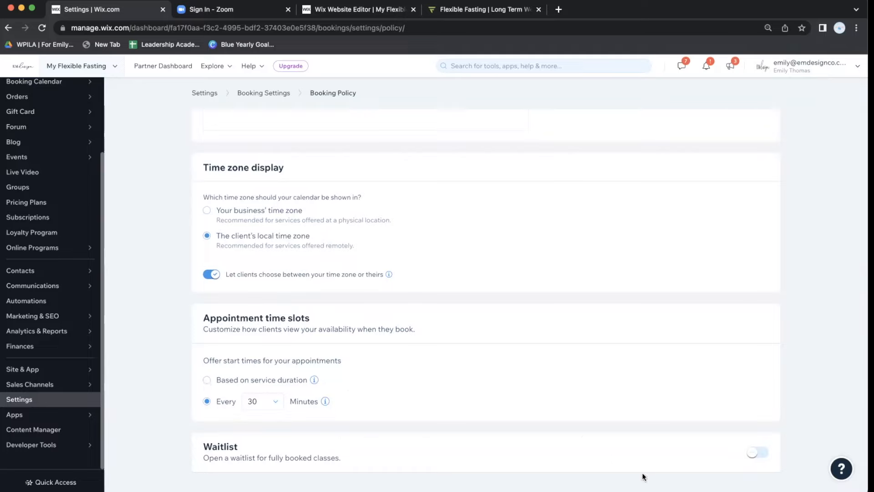
Toggle the waitlist for fully booked classes on and off, leaving it switched off.
click(749, 452)
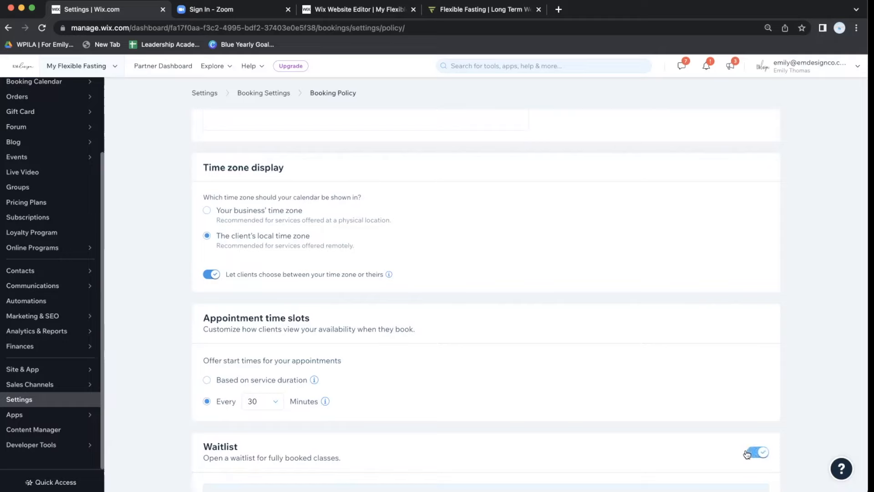
scroll(712, 430, down, 3)
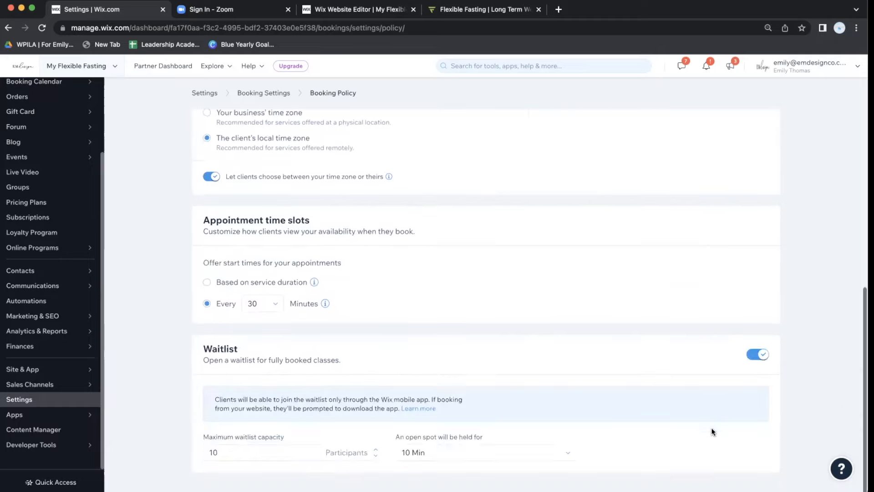
click(759, 356)
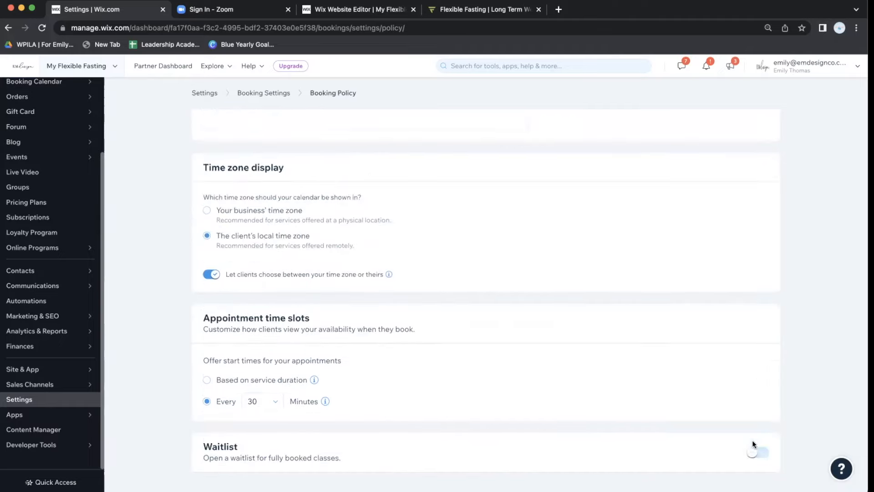
click(756, 452)
click(755, 453)
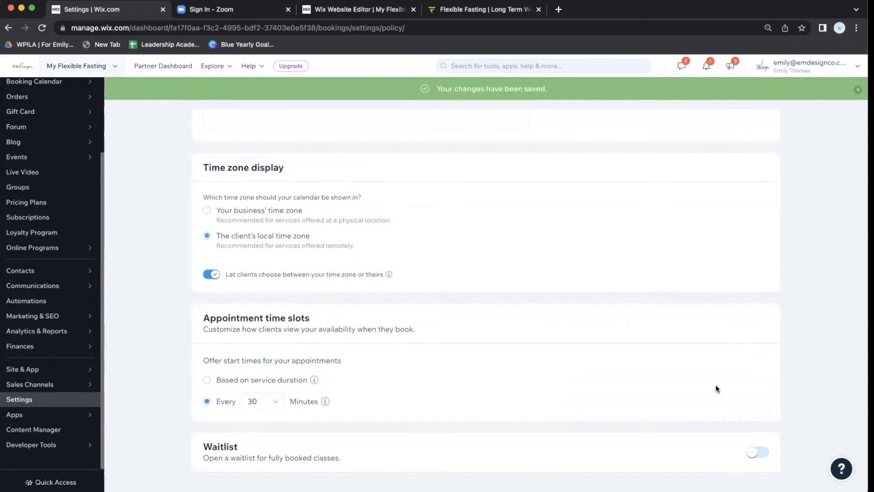
scroll(699, 285, up, 7)
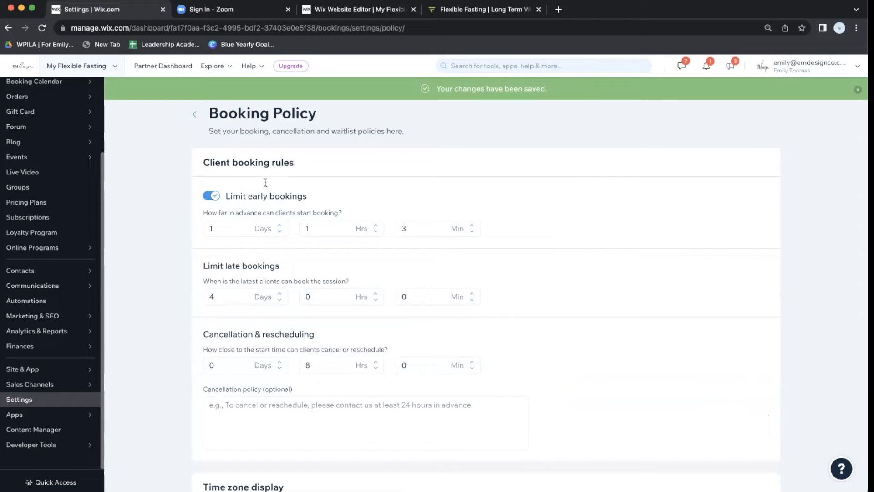
scroll(274, 270, down, 4)
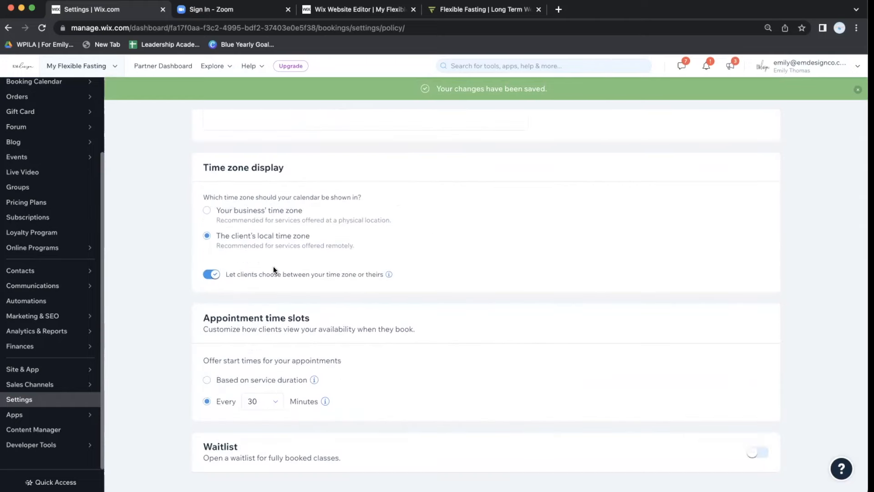
scroll(267, 252, up, 5)
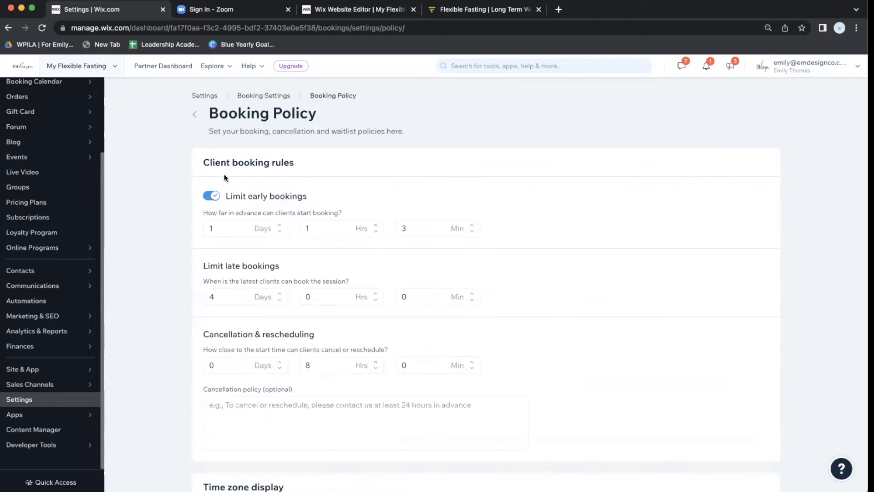
click(199, 113)
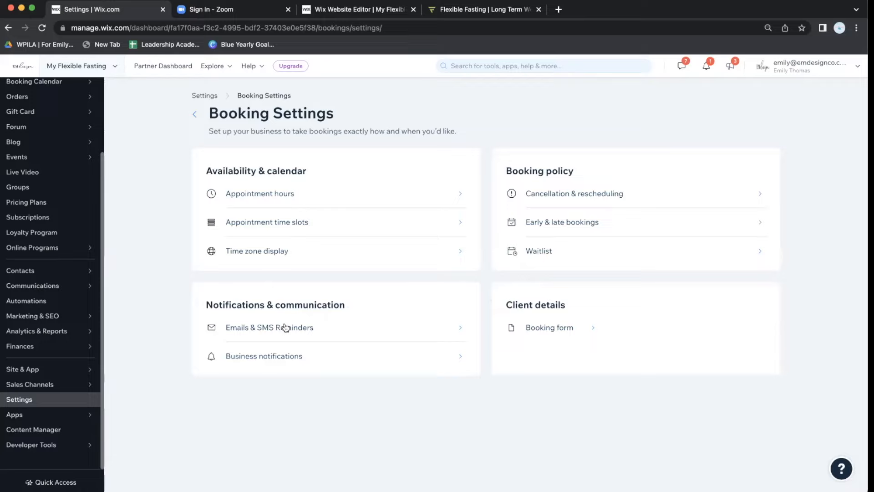
click(320, 334)
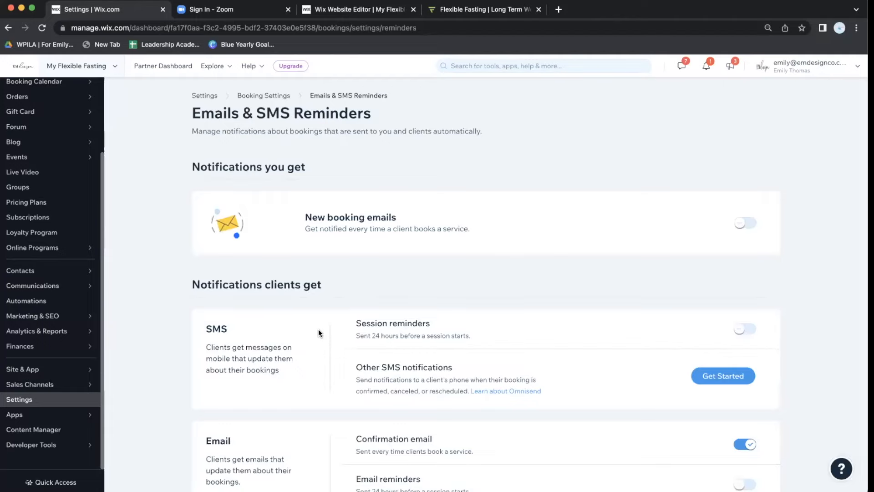
scroll(406, 336, down, 3)
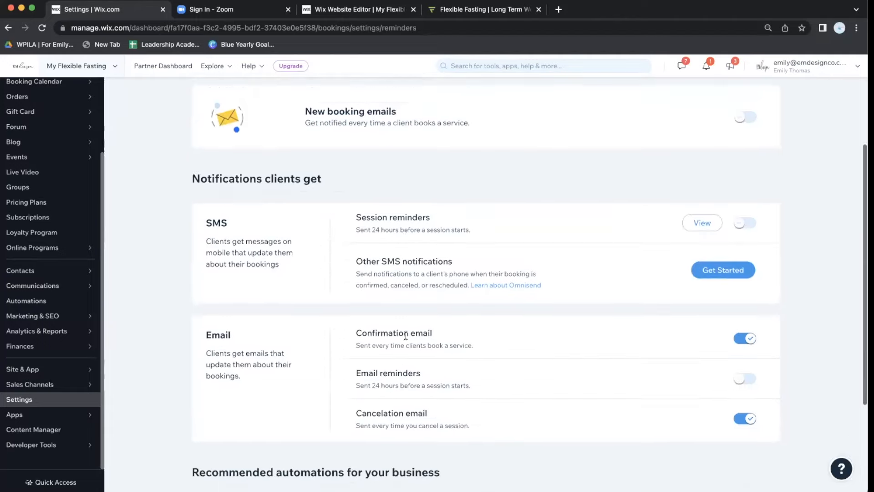
scroll(405, 335, down, 1)
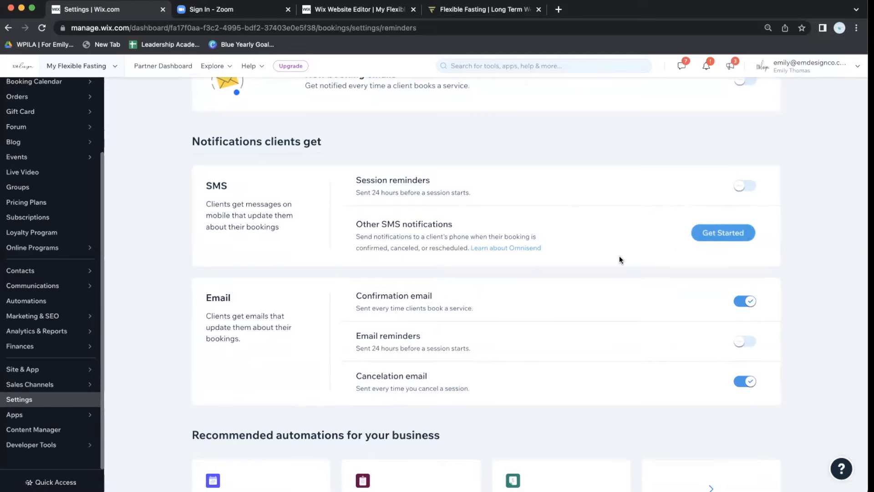
scroll(619, 260, down, 2)
scroll(619, 260, up, 1)
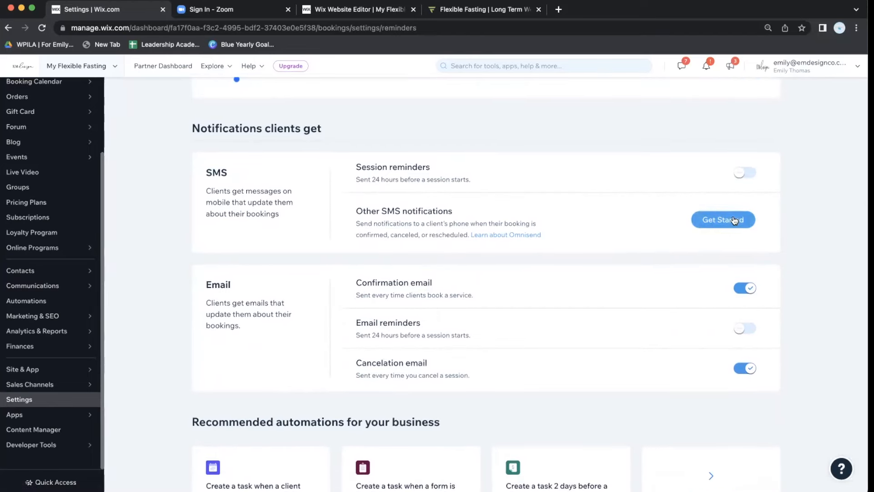
click(733, 220)
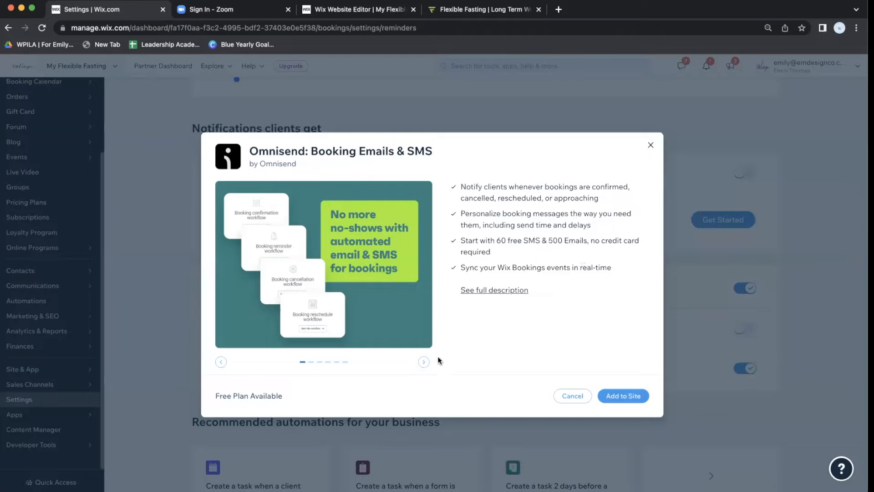
Dismiss the Omnisend app preview and switch on SMS session reminders sent 24 hours ahead.
click(423, 362)
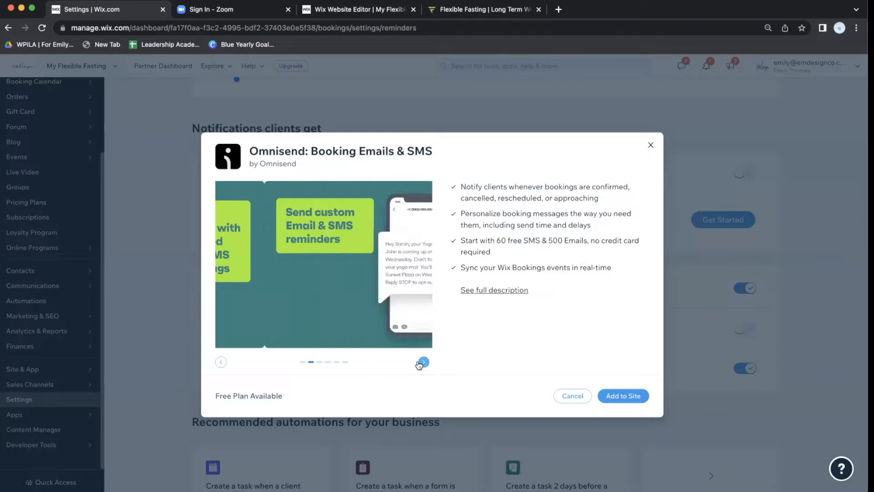
click(651, 145)
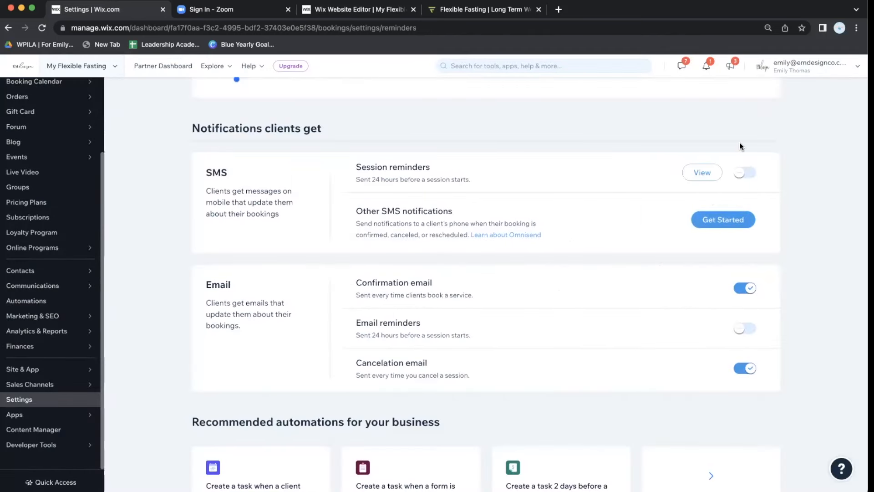
click(741, 172)
scroll(606, 241, down, 2)
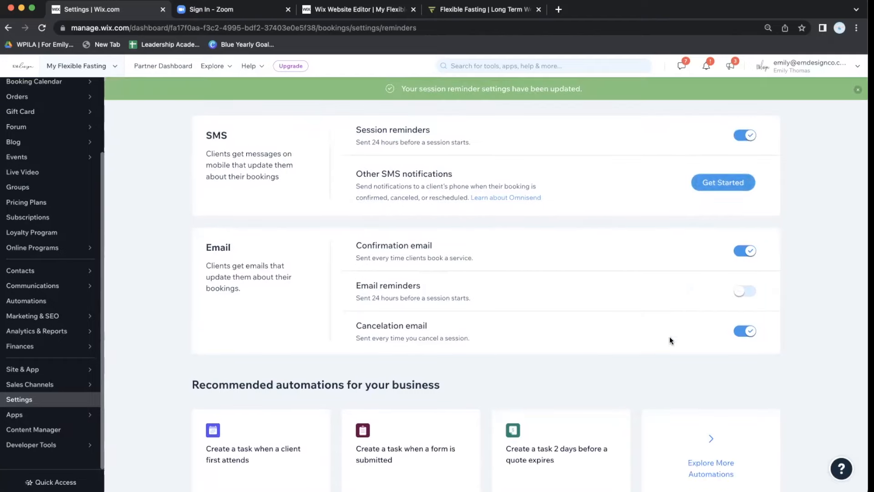
scroll(687, 270, down, 2)
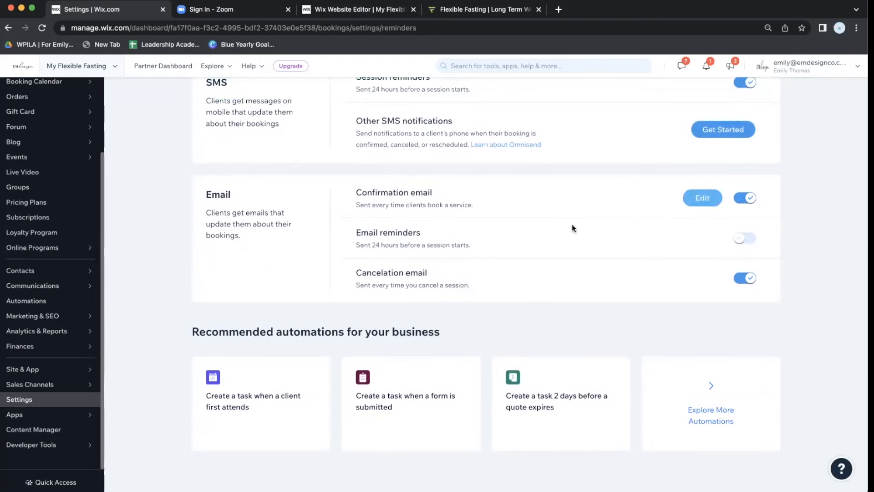
Add video conferencing links to the appointment and class confirmation emails and save.
click(698, 193)
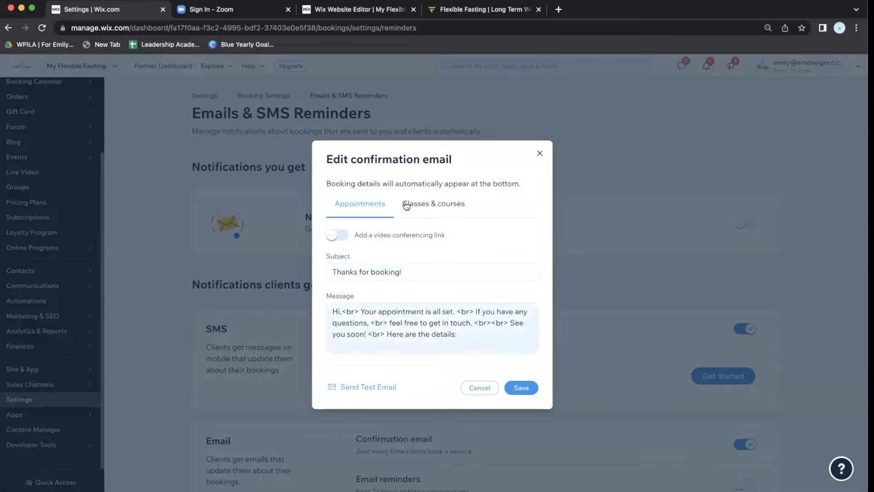
click(346, 237)
click(426, 344)
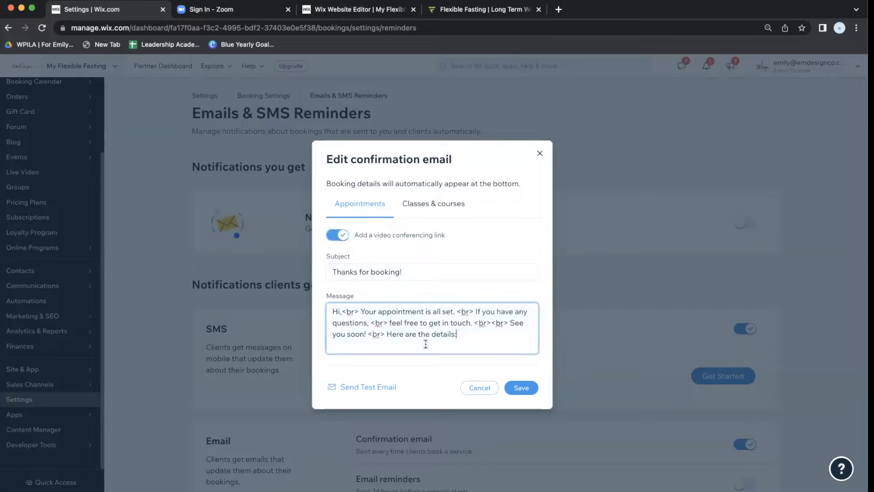
click(436, 212)
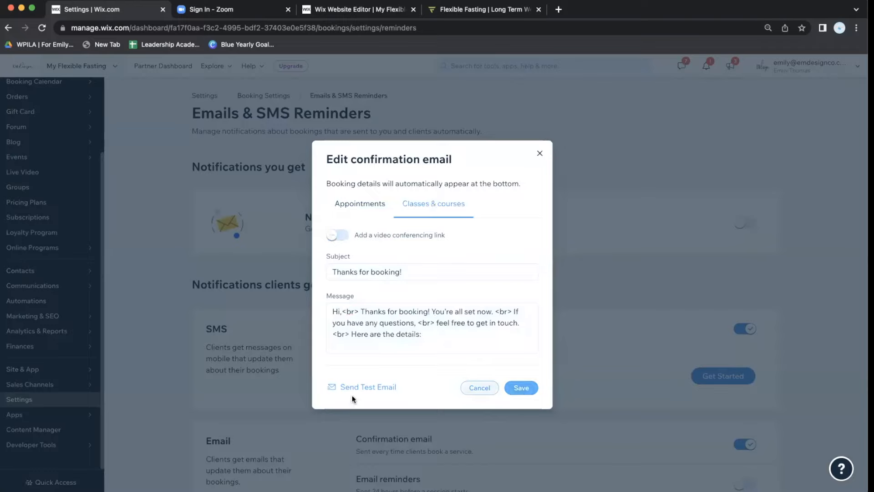
click(522, 390)
Turn on email reminders with video conferencing links for both appointments and classes.
scroll(485, 418, down, 3)
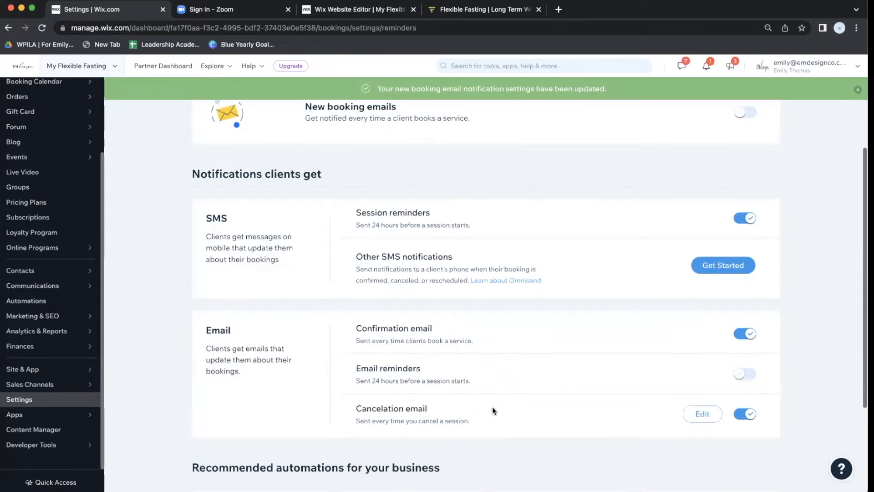
click(742, 373)
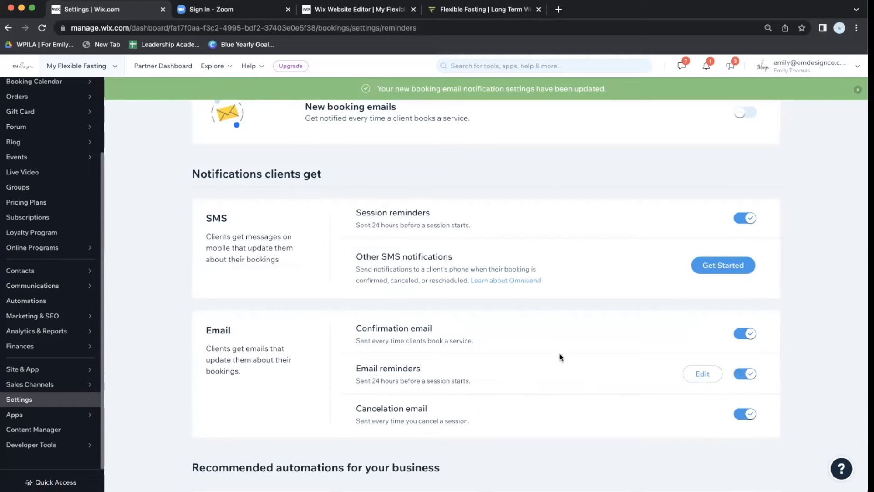
scroll(621, 384, down, 1)
click(702, 334)
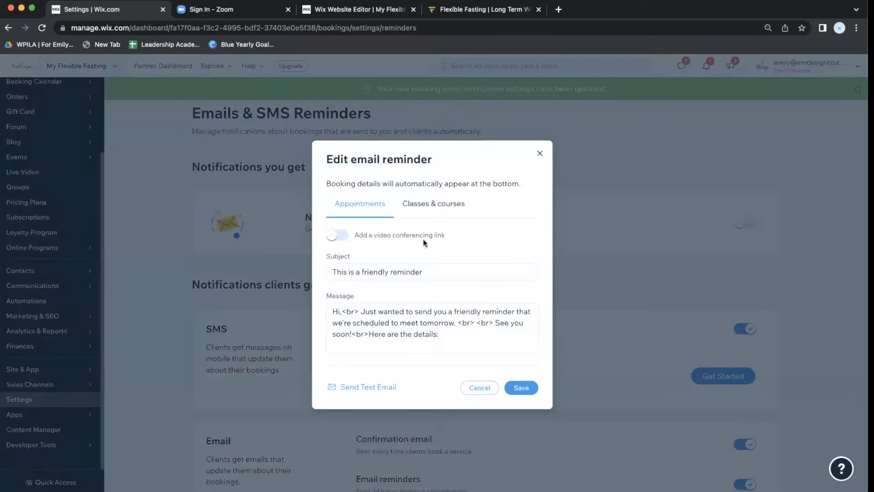
click(339, 235)
click(426, 206)
click(341, 237)
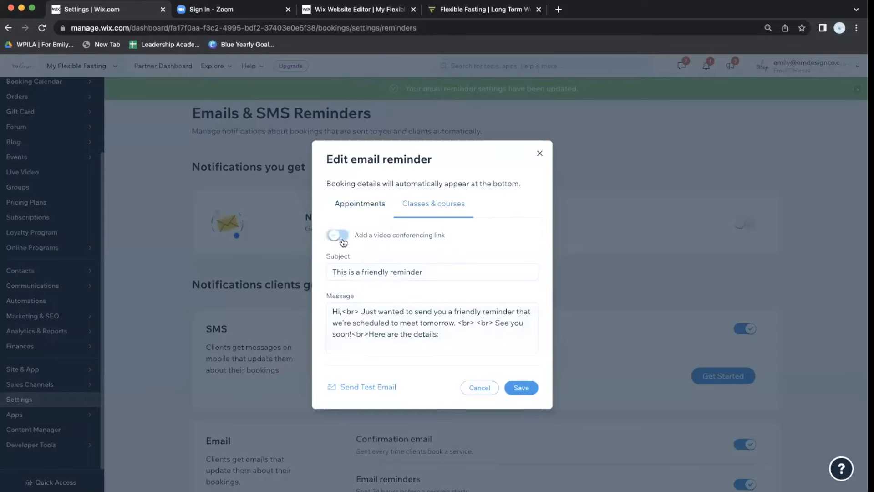
click(522, 389)
Save the cancellation email unchanged and dismiss the settings-updated message.
scroll(609, 366, down, 3)
scroll(608, 365, down, 2)
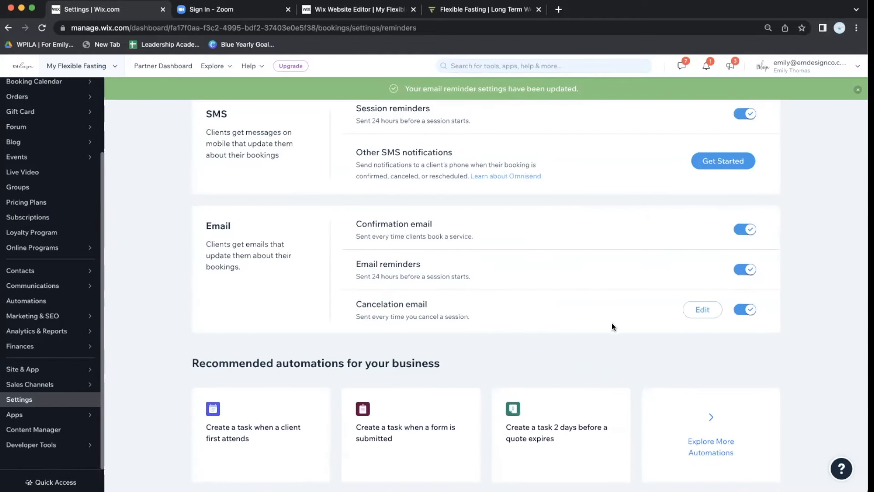
click(701, 313)
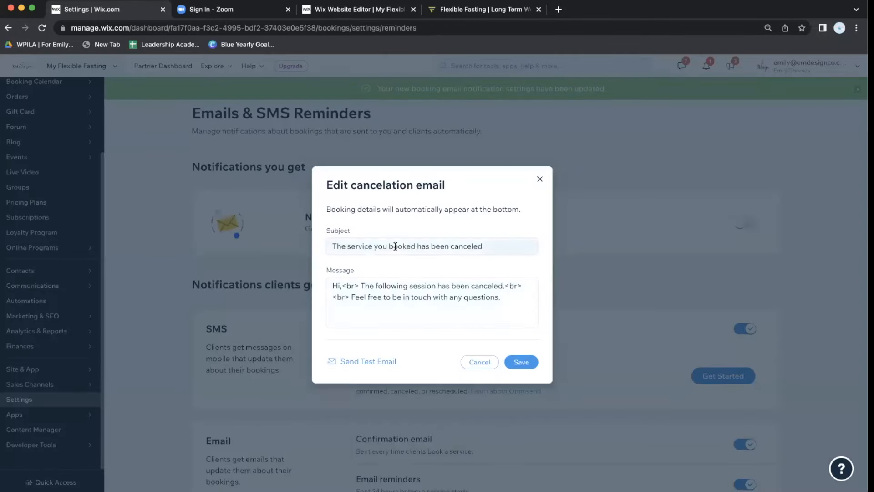
click(528, 363)
scroll(531, 365, down, 5)
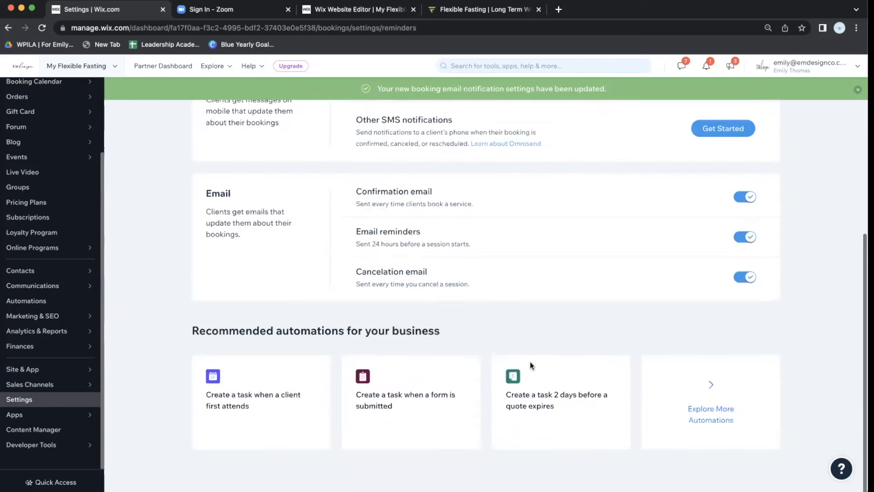
scroll(518, 314, up, 5)
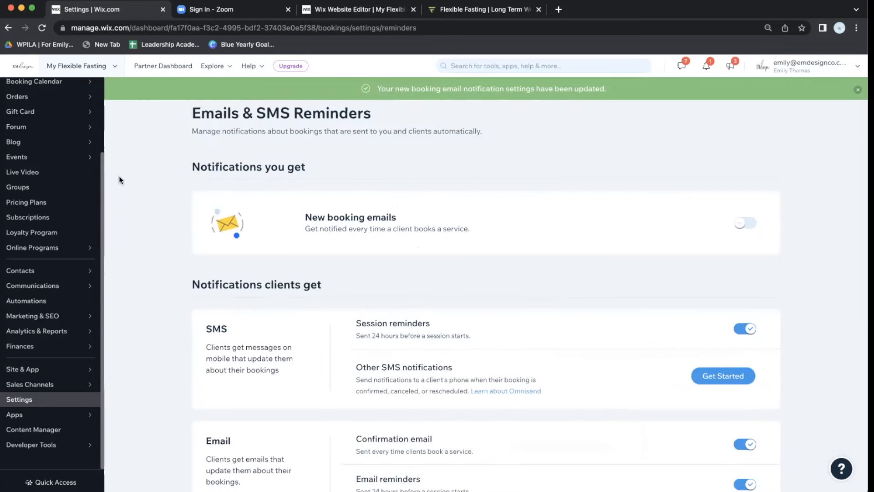
click(858, 90)
Dismiss the banner, go back to Booking Settings, and start a new automation from Automations.
click(857, 90)
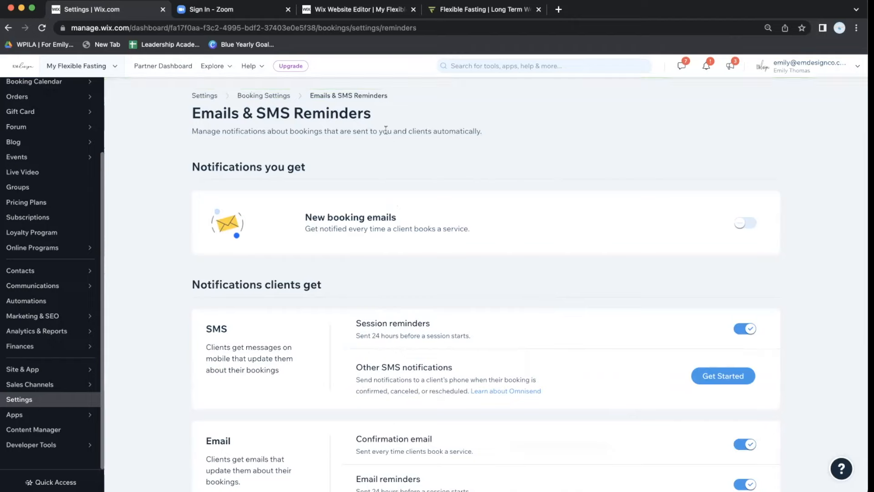
click(269, 94)
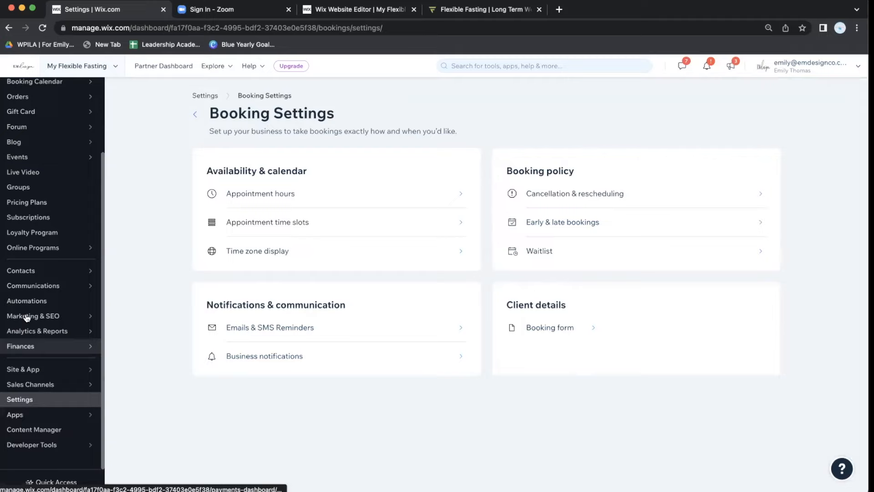
click(51, 302)
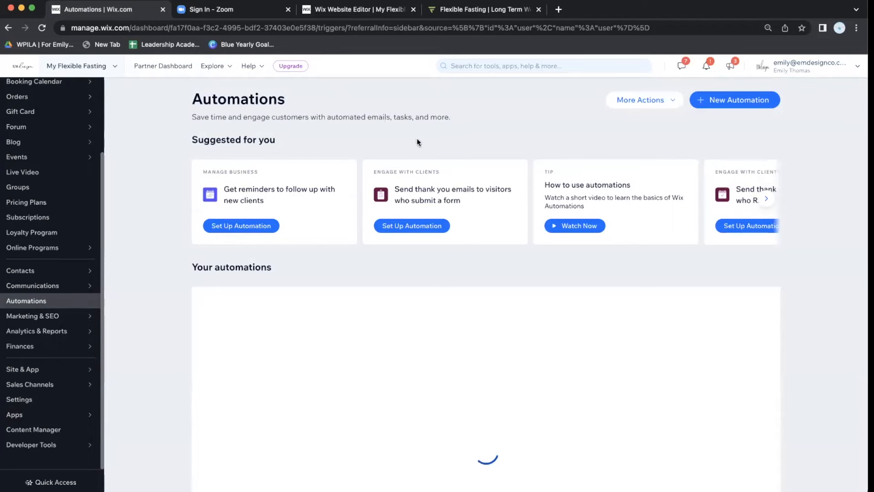
click(714, 103)
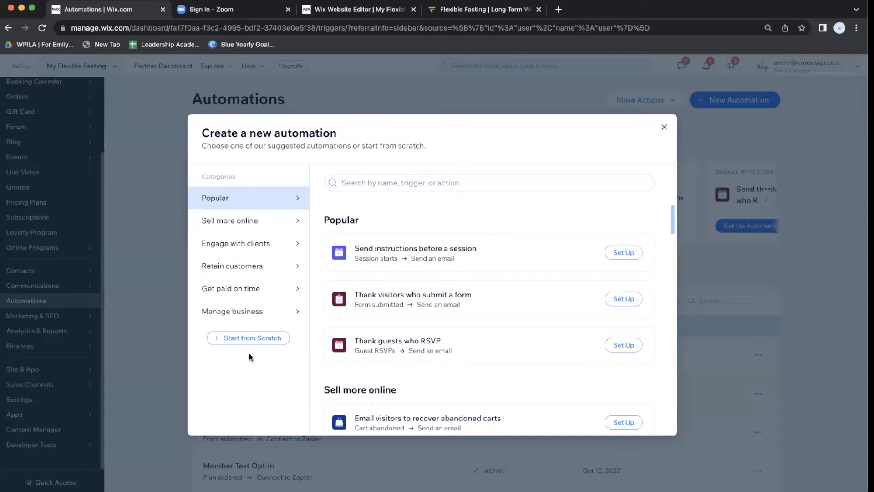
Build a new automation from scratch with Wix Bookings as the trigger app.
click(246, 340)
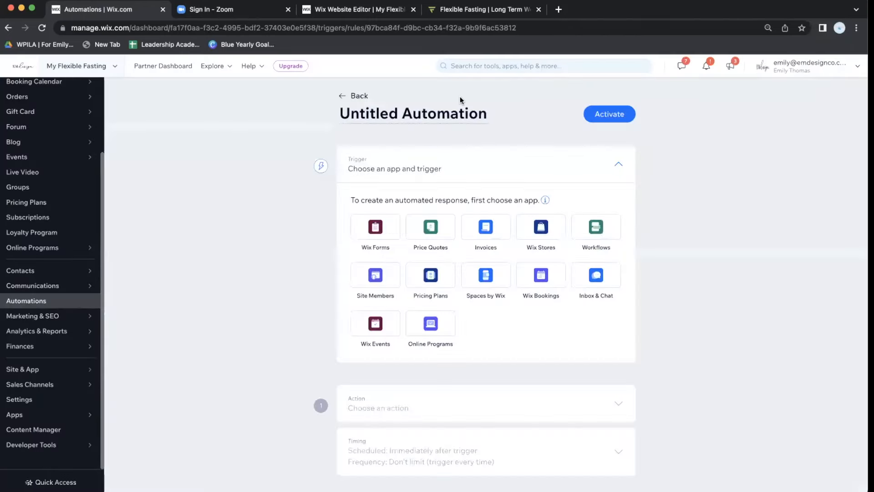
scroll(447, 117, down, 1)
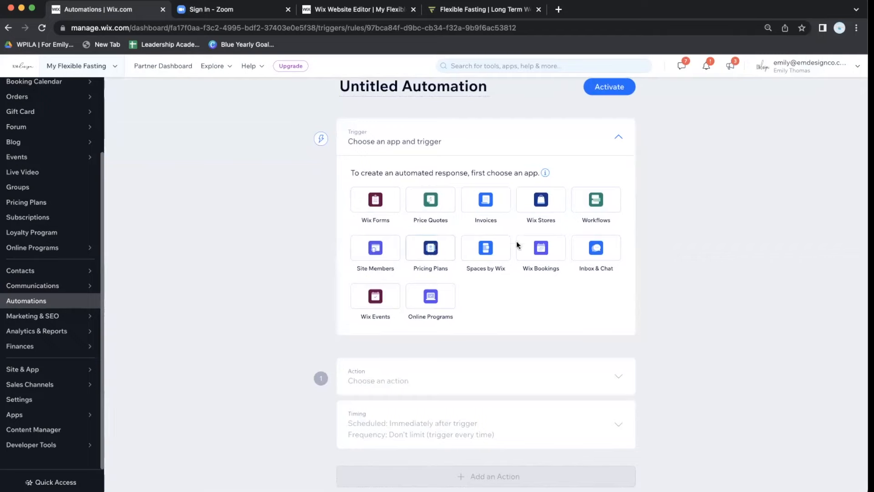
click(539, 248)
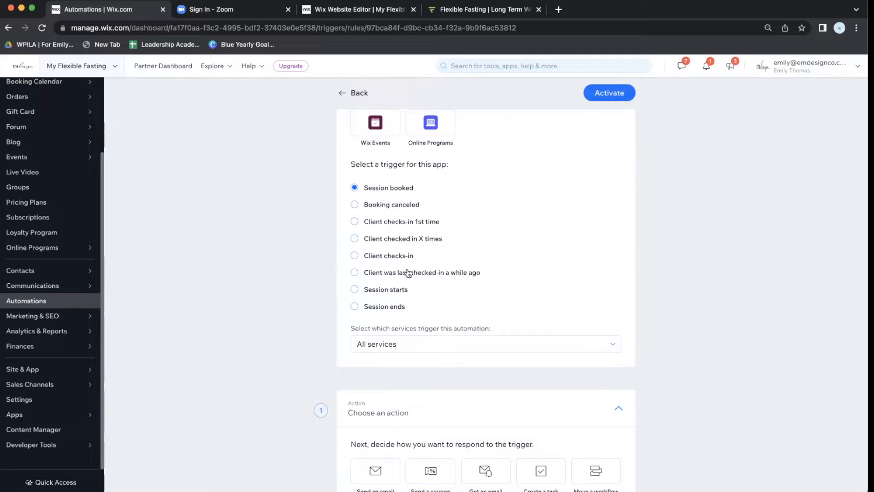
Limit the Session booked trigger to the 10 Minute Discovery Call service only.
scroll(411, 279, down, 2)
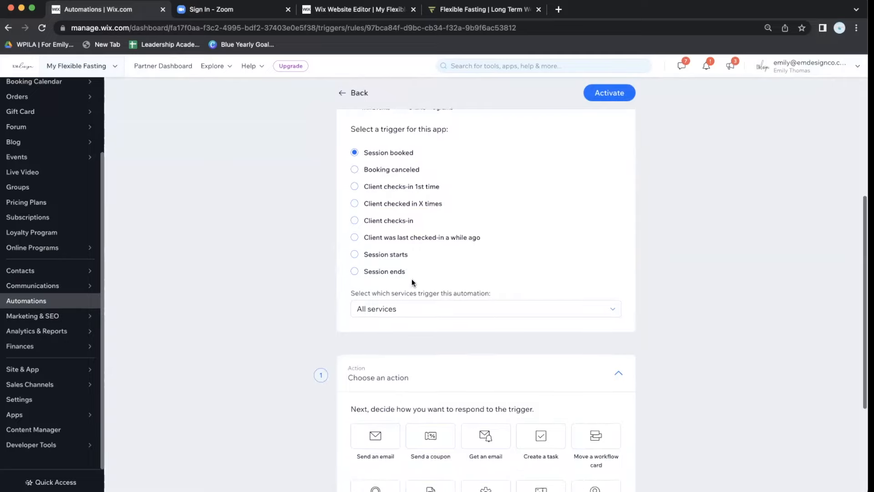
scroll(392, 270, down, 1)
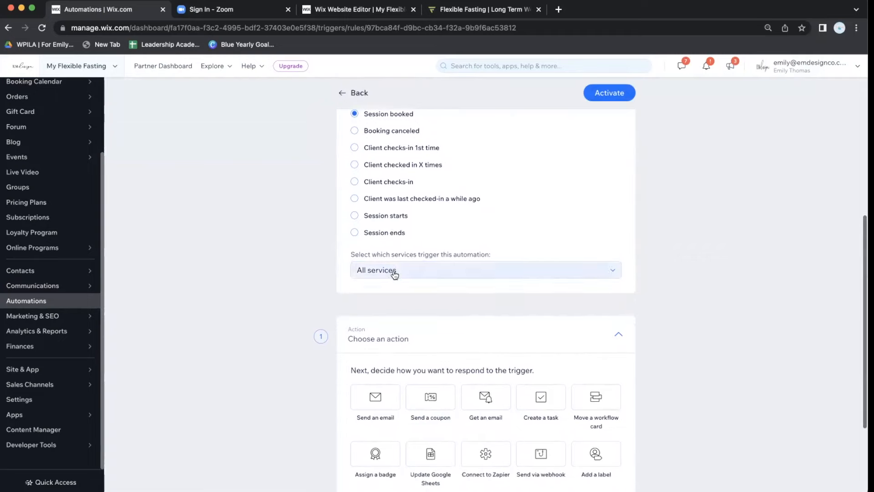
click(394, 271)
click(431, 304)
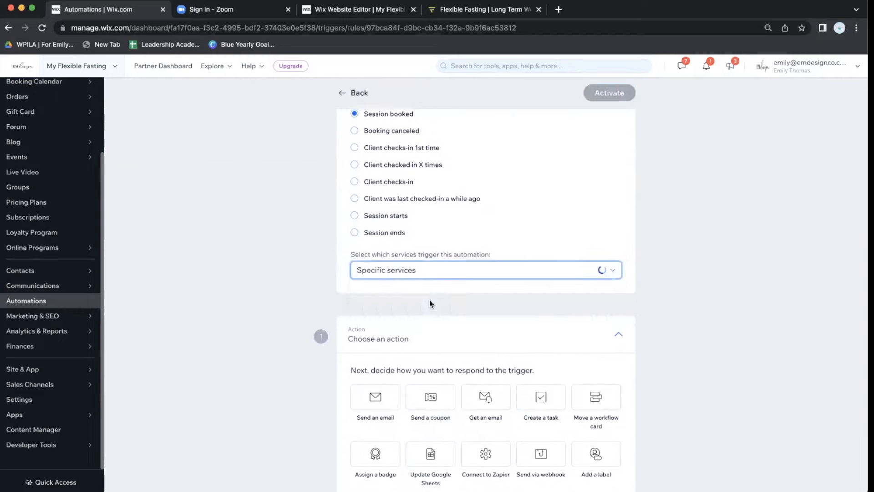
click(428, 310)
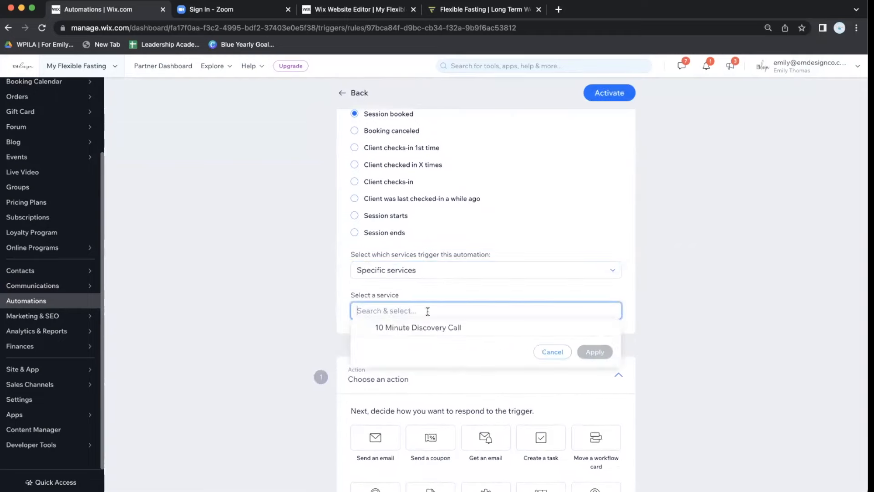
click(403, 328)
click(593, 351)
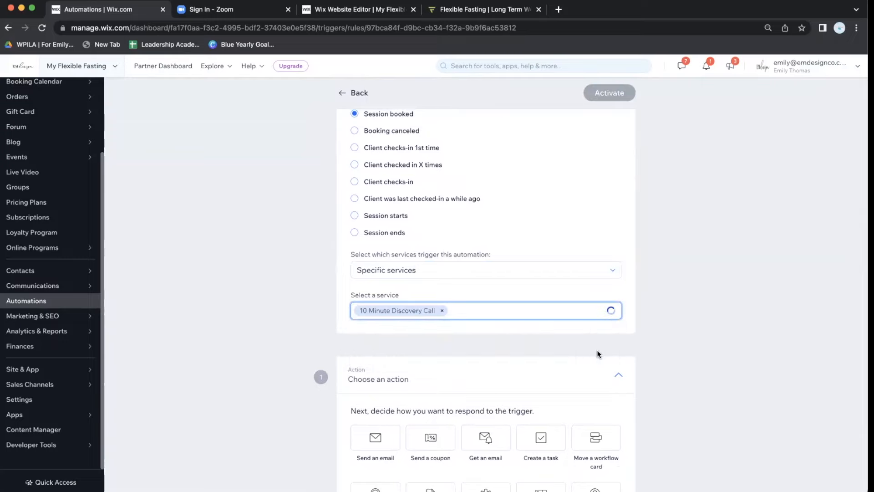
scroll(536, 376, down, 2)
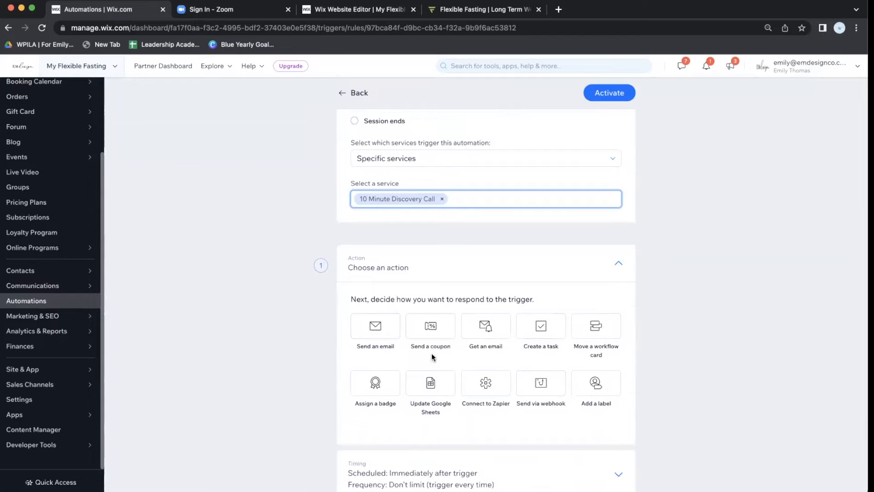
scroll(481, 209, up, 10)
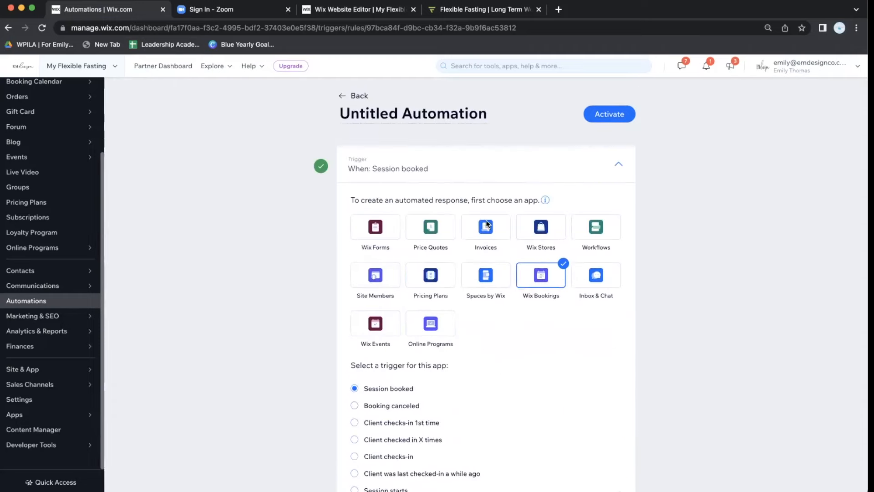
scroll(454, 203, down, 2)
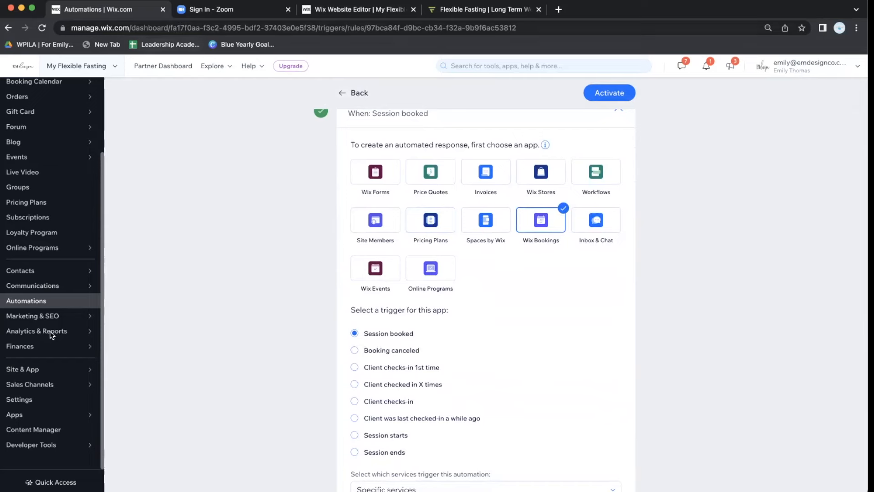
scroll(314, 173, up, 3)
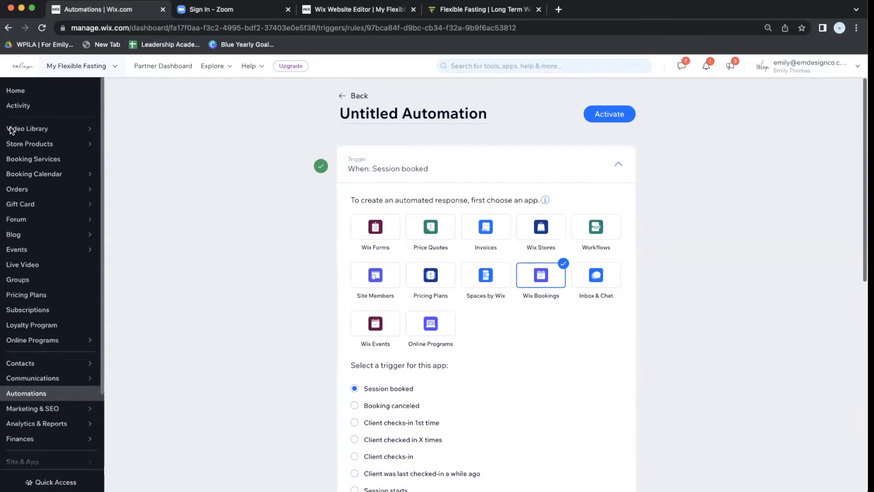
Discard the unsaved automation, open Booking Services, and switch back to the editor's Book Online page.
click(28, 157)
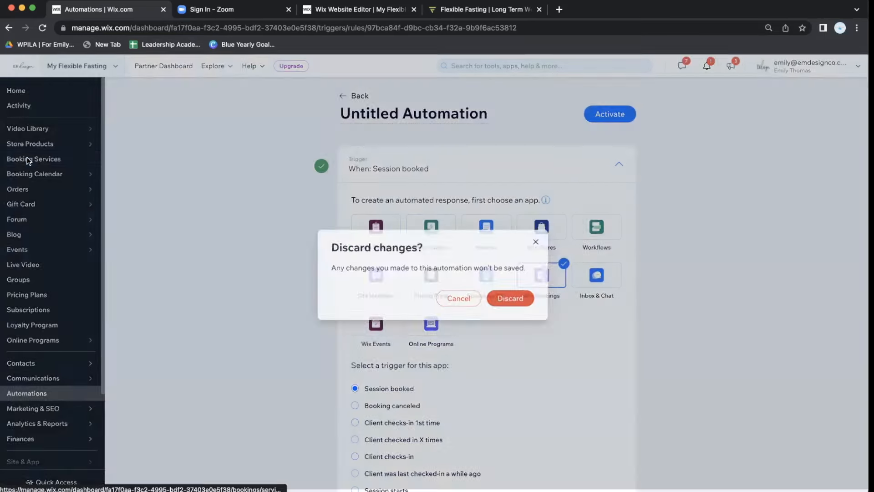
click(513, 294)
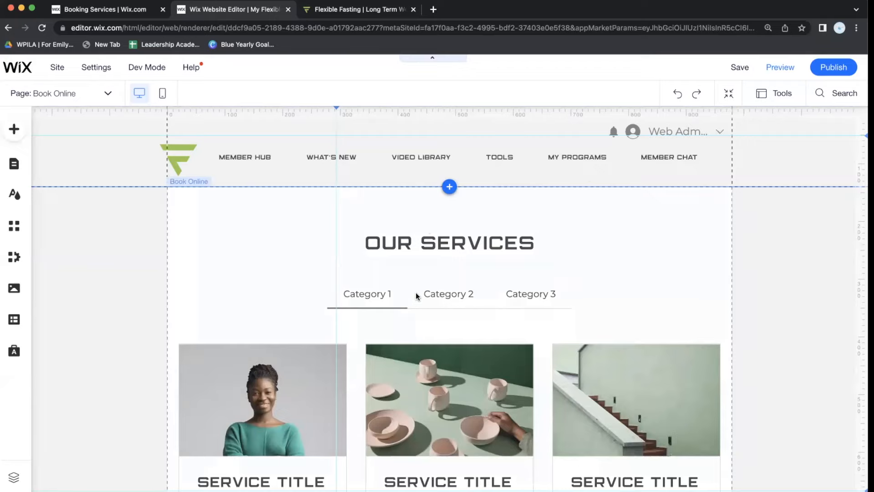
click(132, 8)
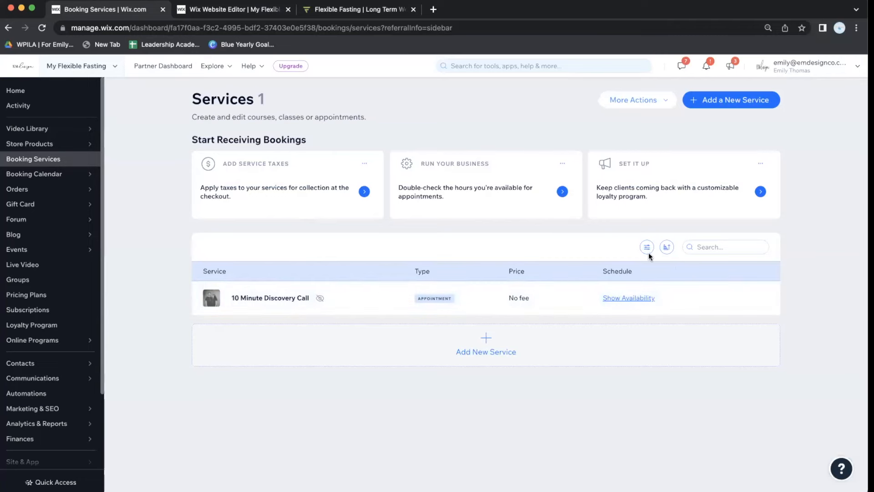
click(219, 12)
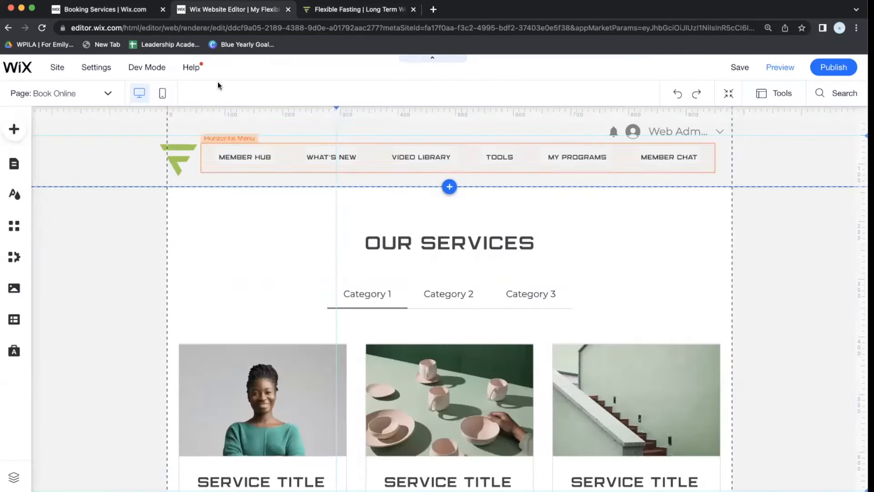
Set the 10 Minute Discovery Call service to Show on site, then return to the editor.
click(105, 9)
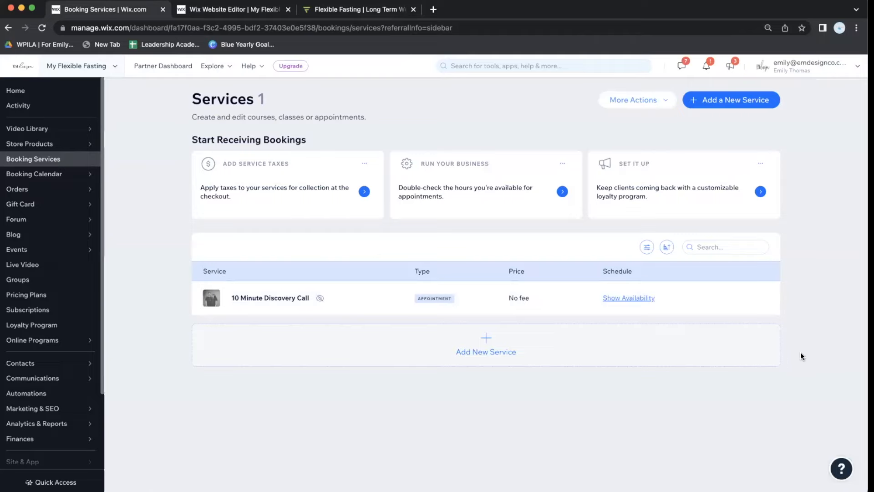
click(757, 305)
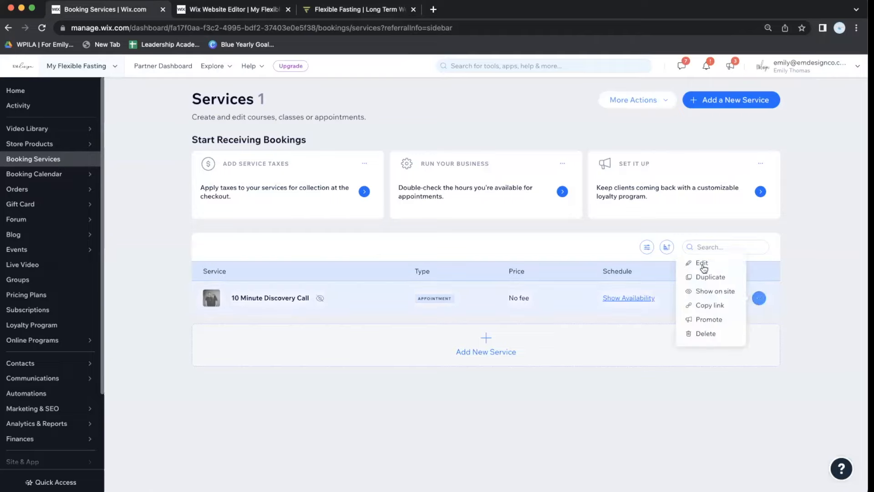
click(712, 292)
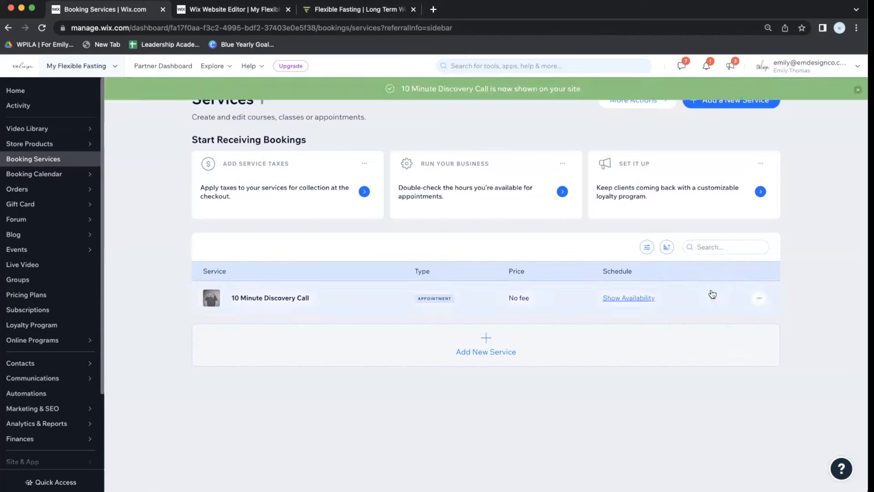
click(240, 5)
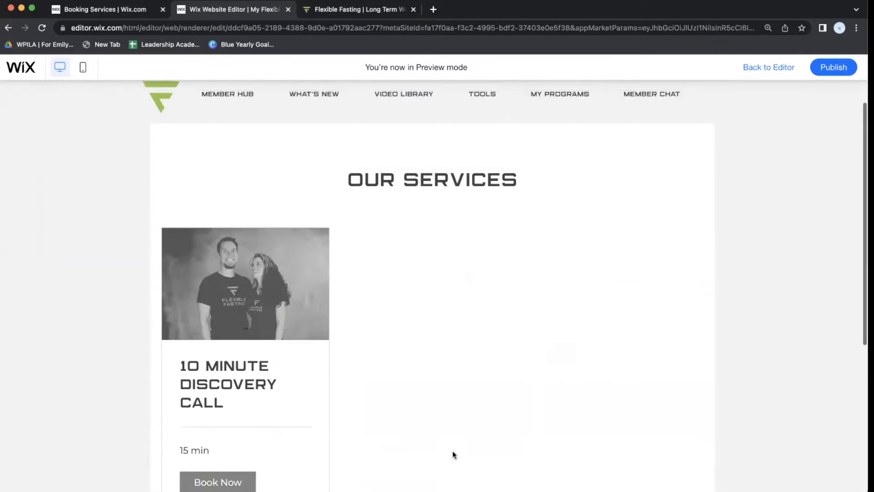
Leave preview, select the Book Online services widget, and open its Settings panel higher up.
scroll(452, 454, down, 3)
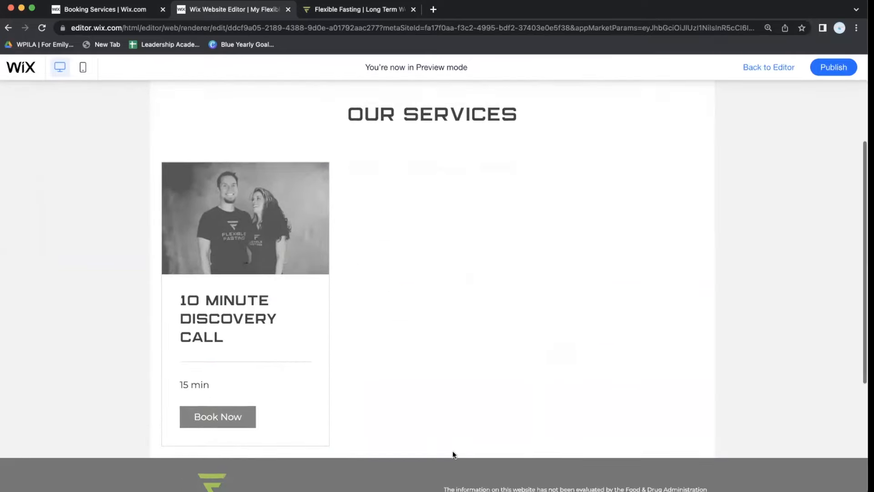
click(783, 68)
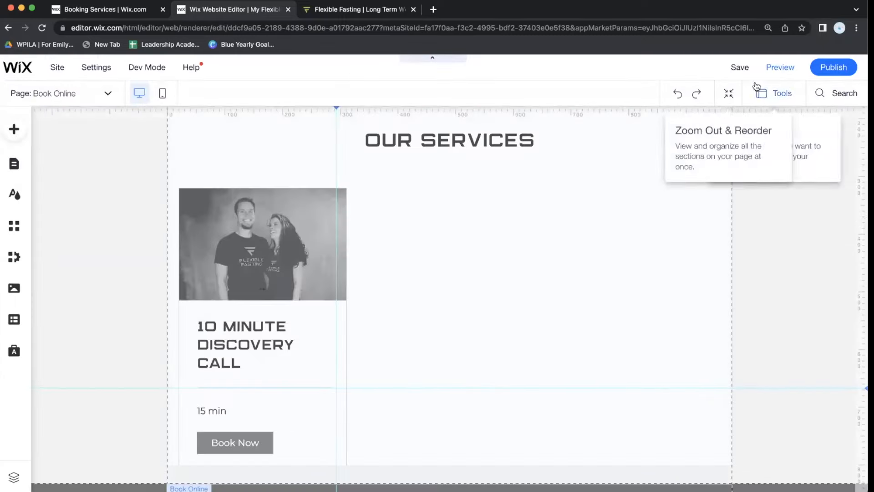
click(433, 218)
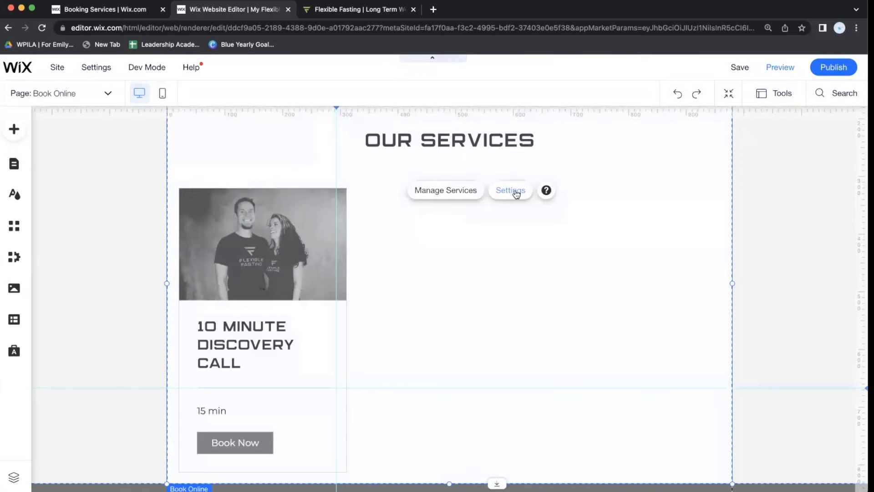
click(516, 193)
click(461, 196)
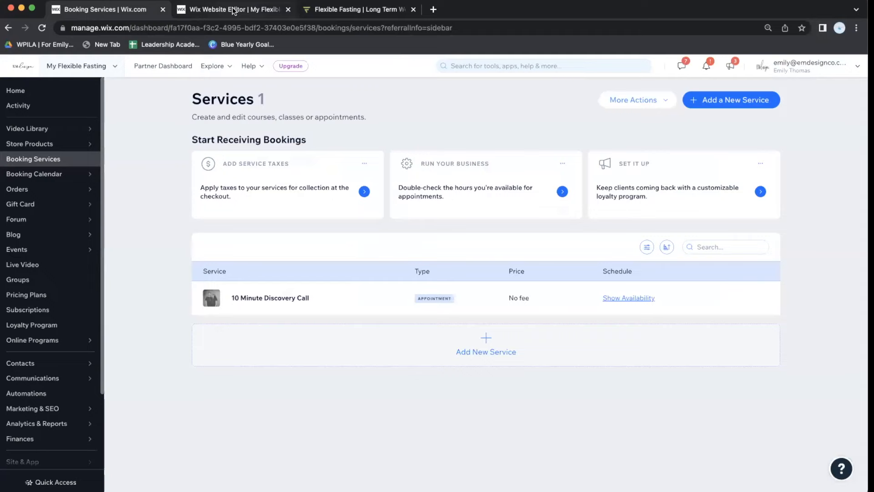
click(233, 10)
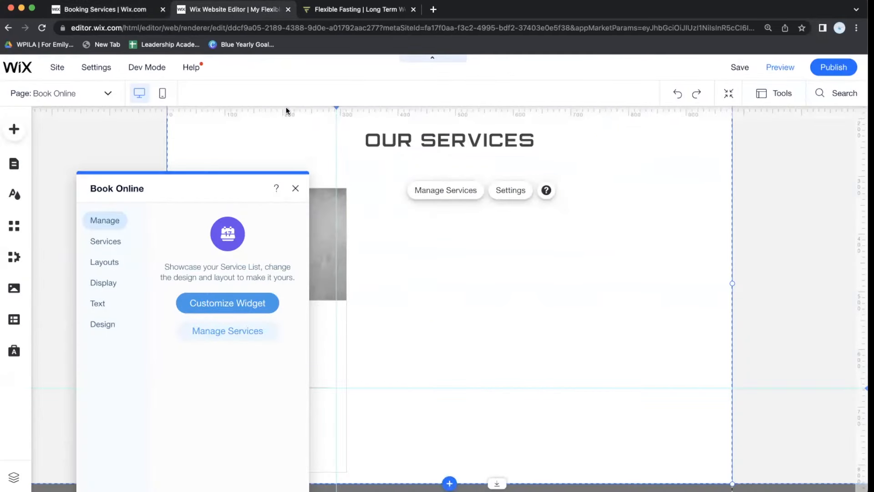
drag(203, 185, 193, 123)
scroll(343, 281, up, 3)
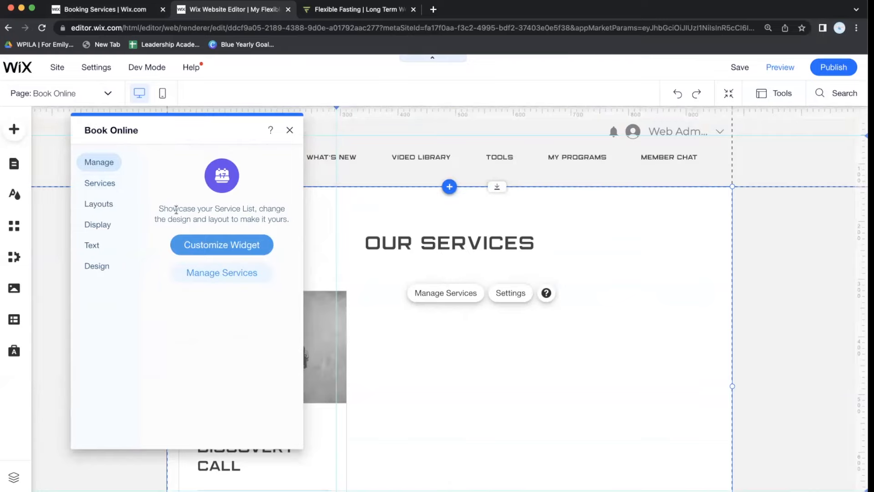
Compare layouts, choose Overlapping, and set the service details side padding to 74px.
click(215, 244)
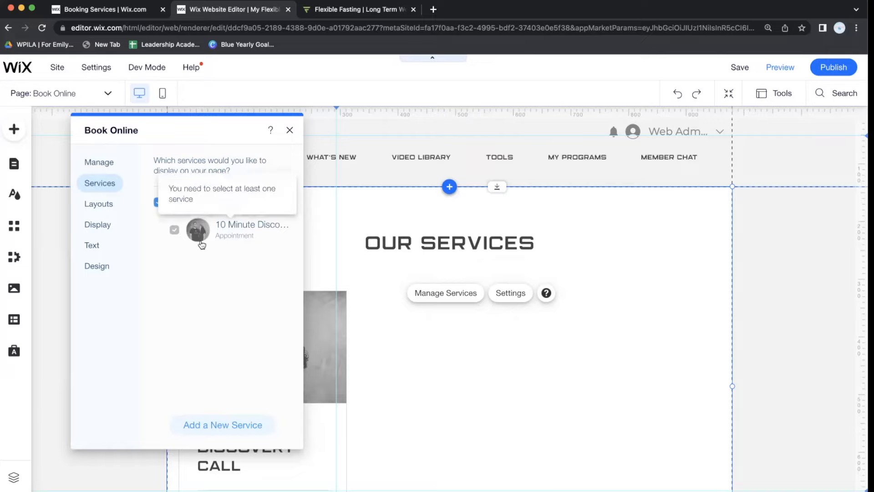
click(98, 202)
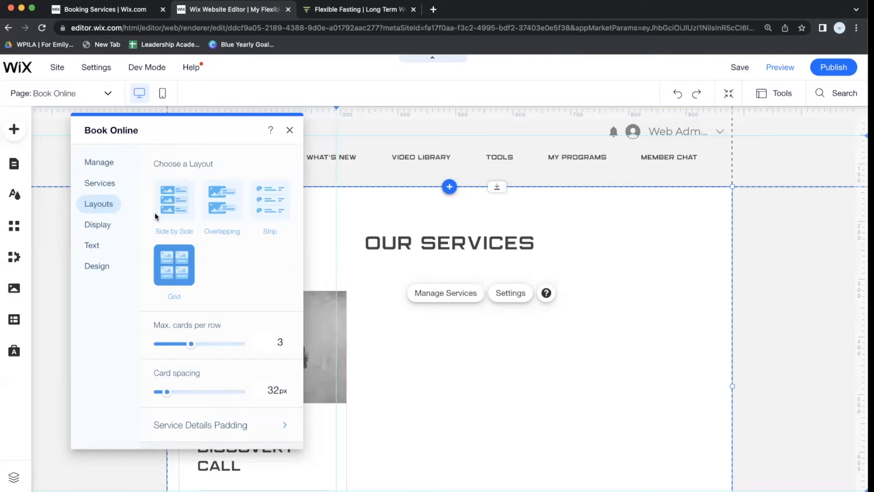
click(184, 212)
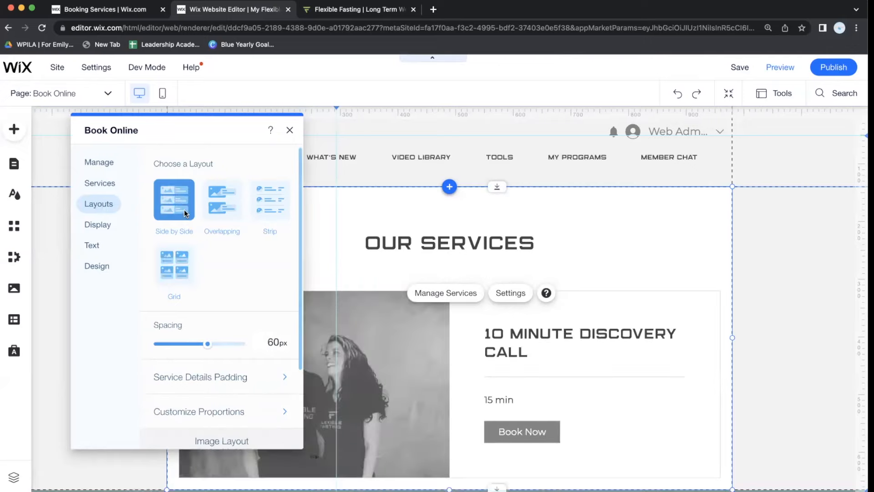
click(219, 203)
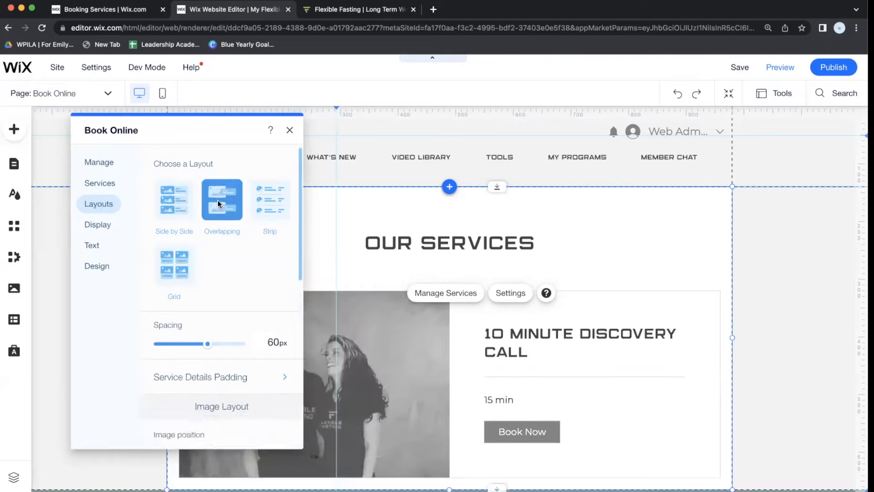
click(255, 198)
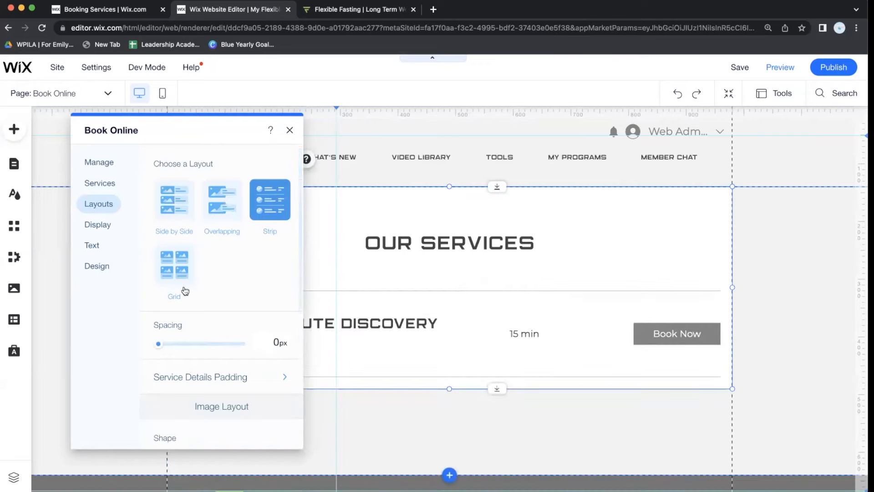
click(184, 286)
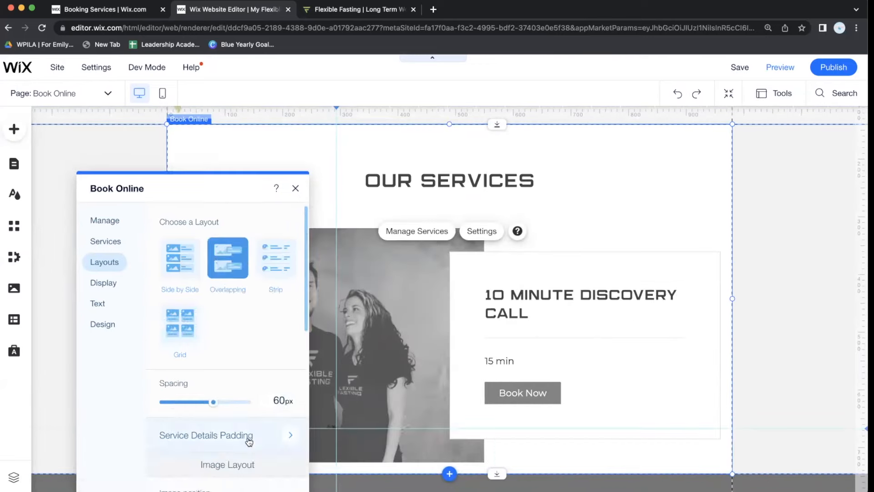
click(247, 439)
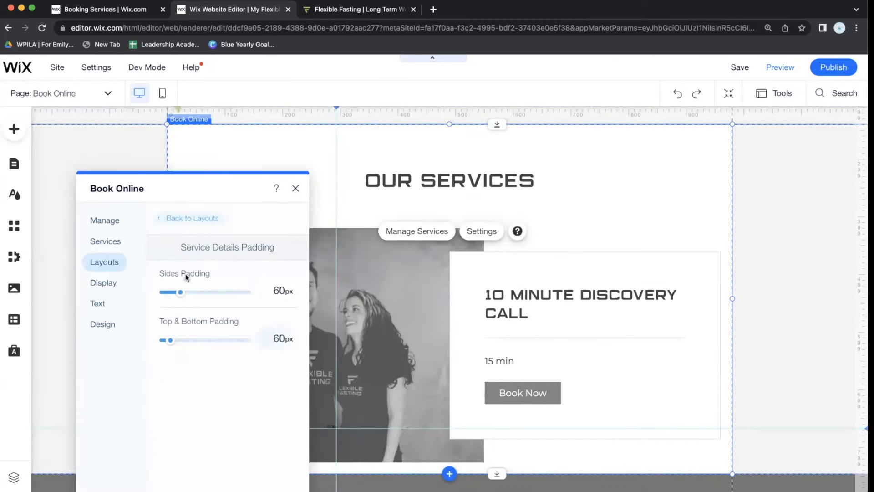
mouse_move(180, 294)
mouse_down()
mouse_move(218, 297)
mouse_move(166, 300)
mouse_move(183, 300)
mouse_up()
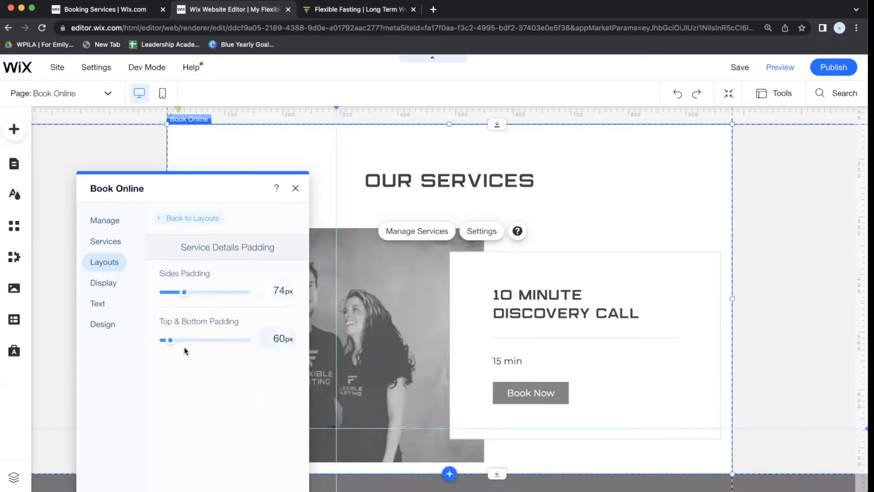
click(178, 218)
Try left-aligning the OUR SERVICES title, then restore its center alignment.
scroll(191, 356, down, 5)
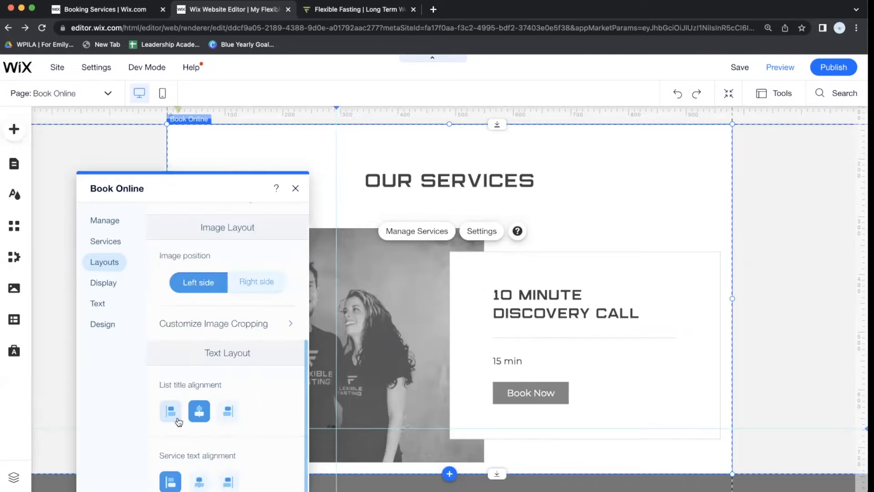
click(174, 416)
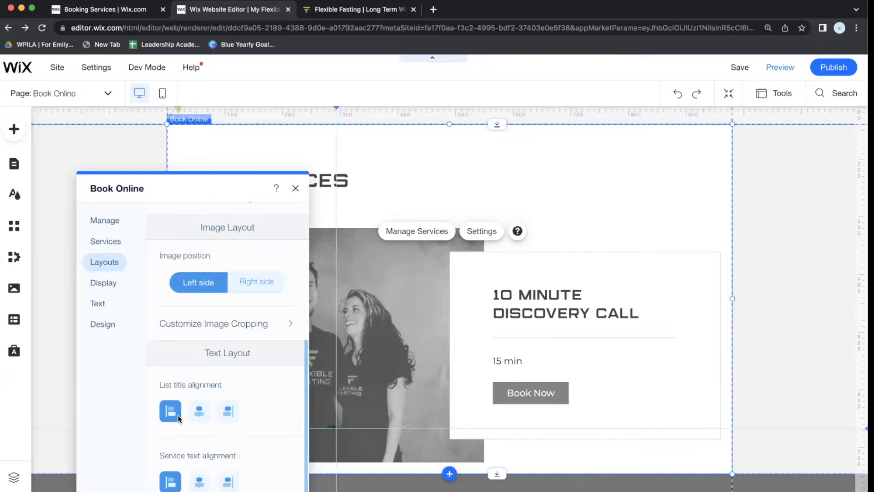
click(201, 411)
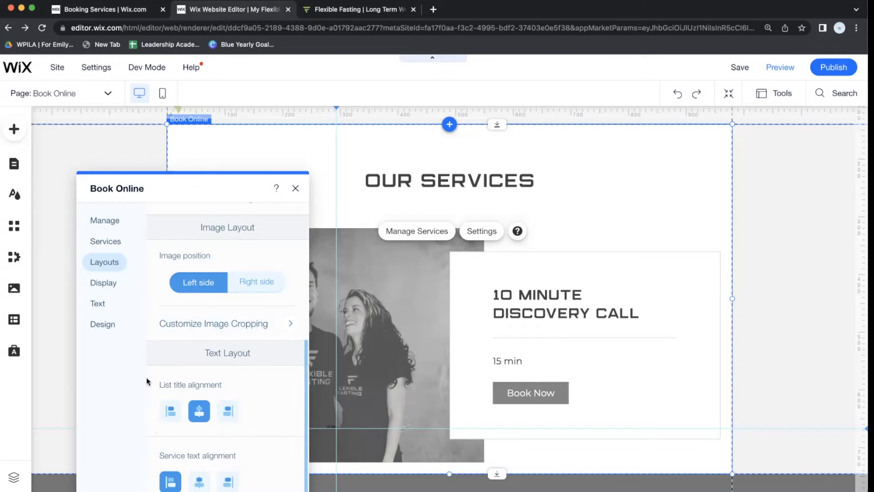
click(115, 281)
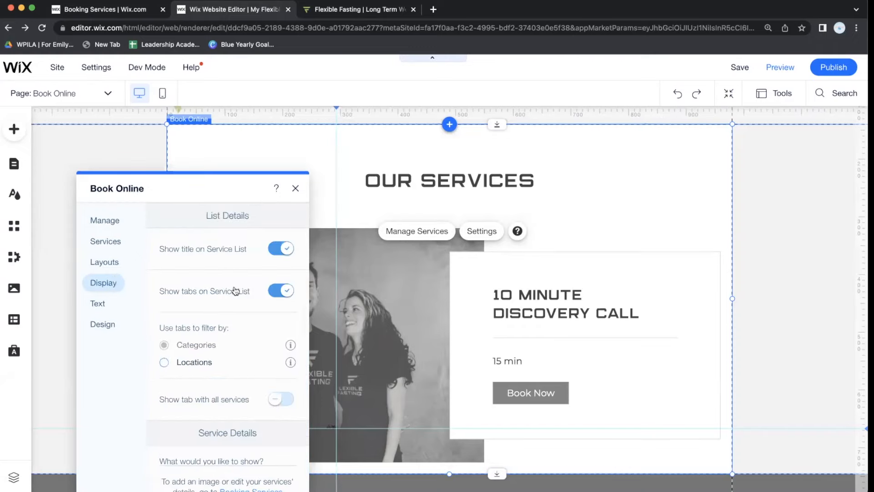
Keep the list title and filter tabs shown and tick Service Subtitle under Service Details.
click(281, 246)
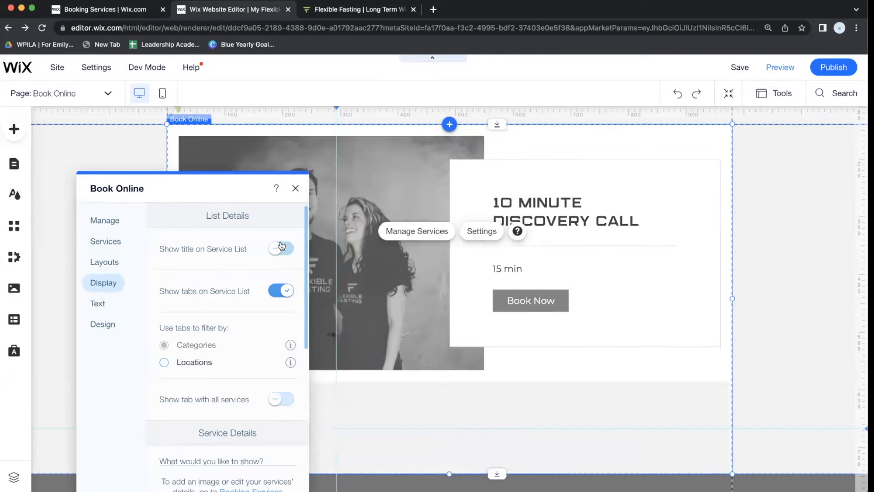
click(282, 247)
click(286, 292)
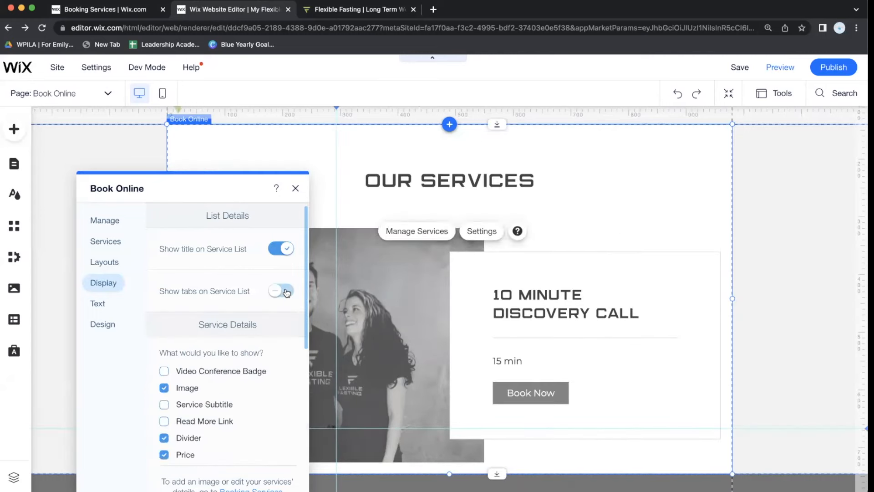
click(286, 291)
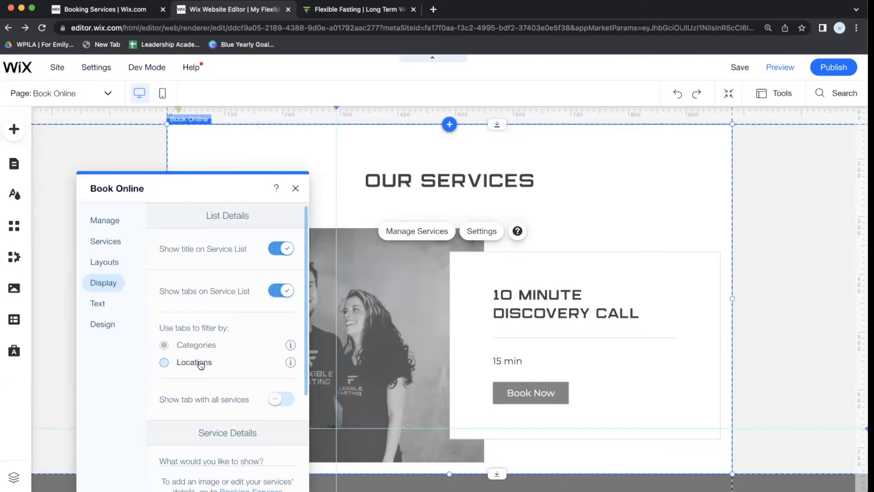
scroll(256, 428, down, 5)
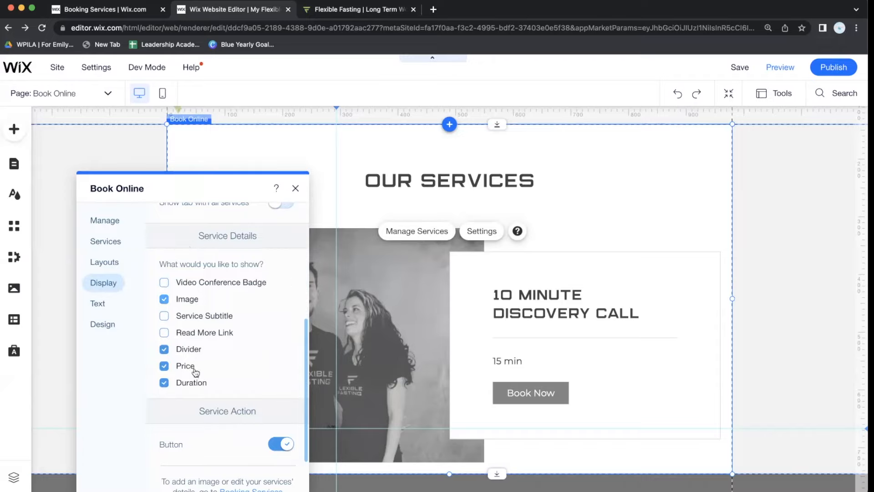
click(184, 321)
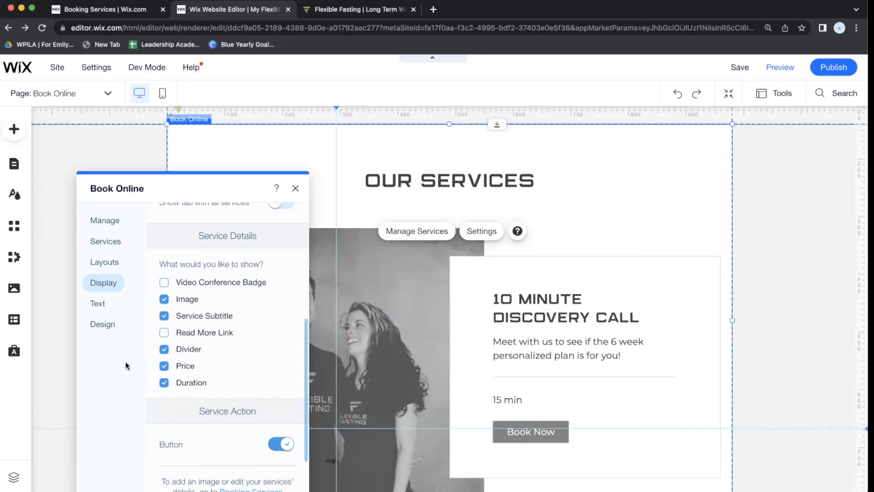
click(99, 304)
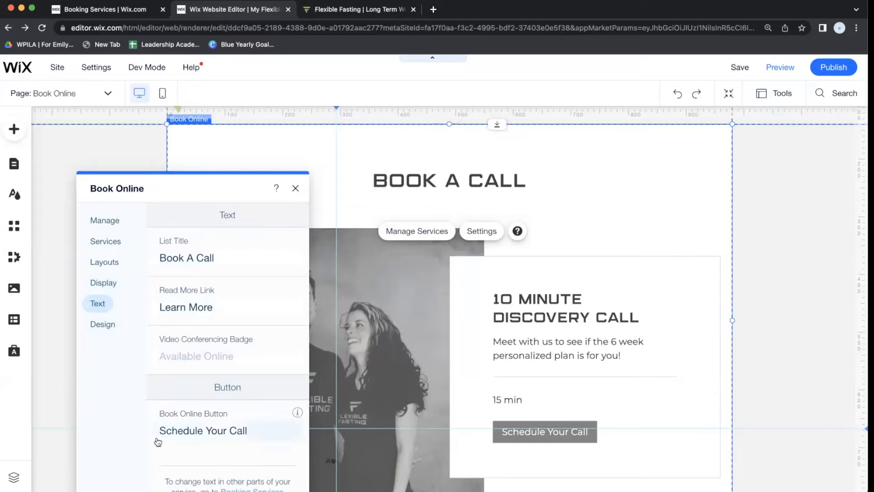
Review the Design text style and background & divider settings, then close Book Online settings.
click(110, 322)
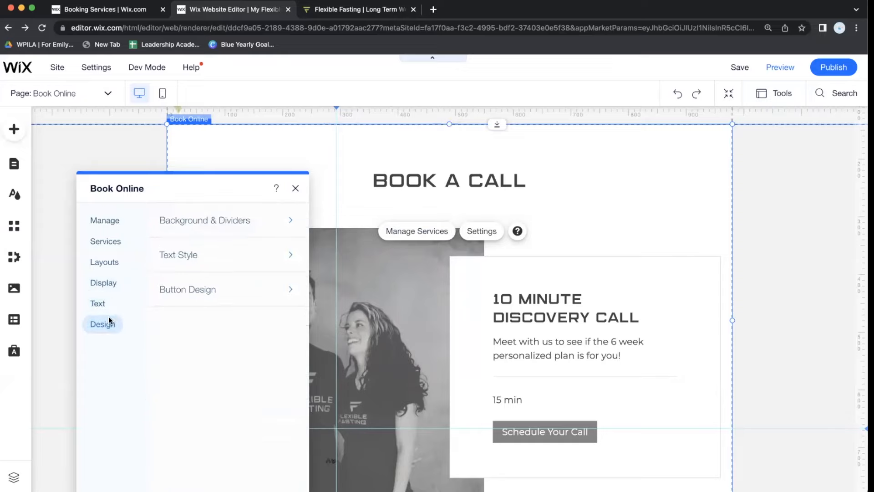
click(232, 260)
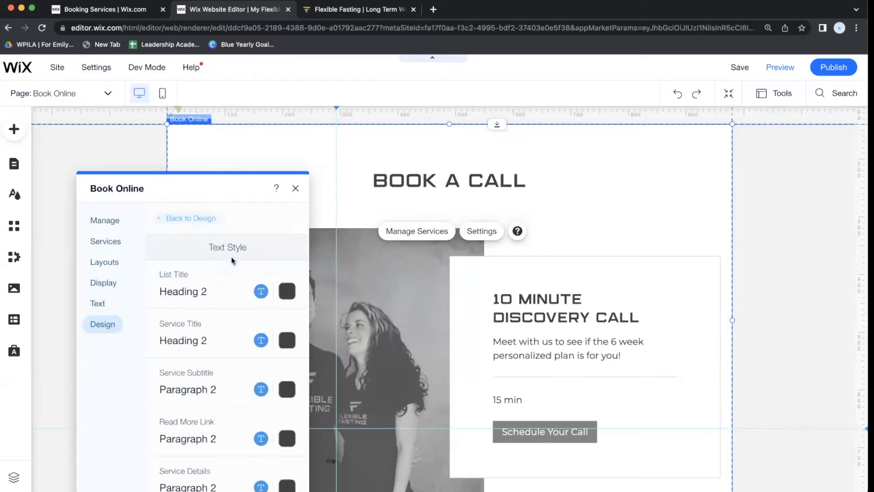
click(173, 218)
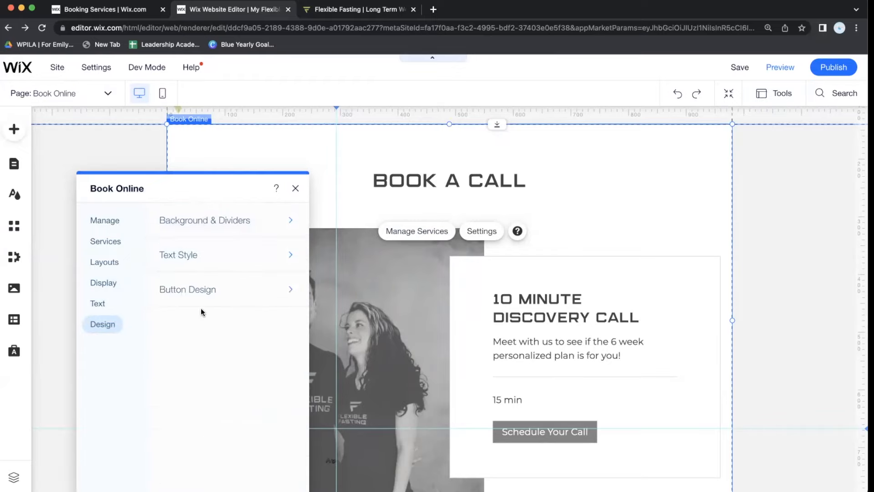
click(226, 231)
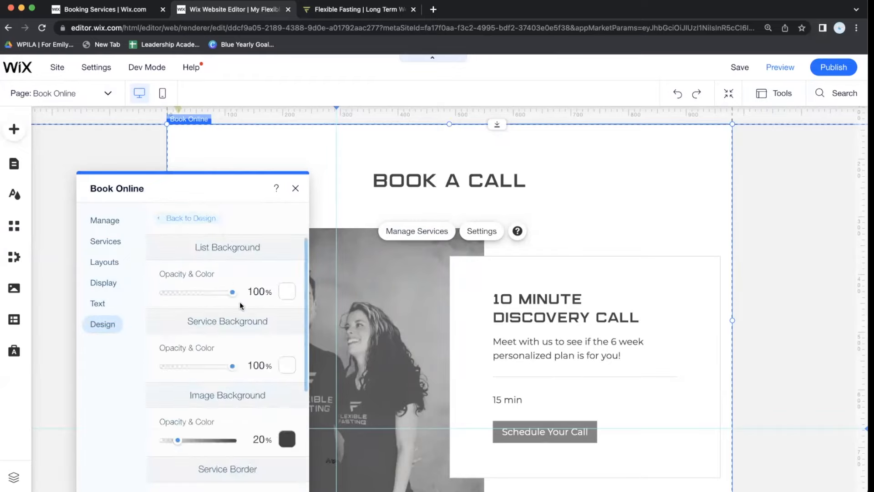
click(122, 221)
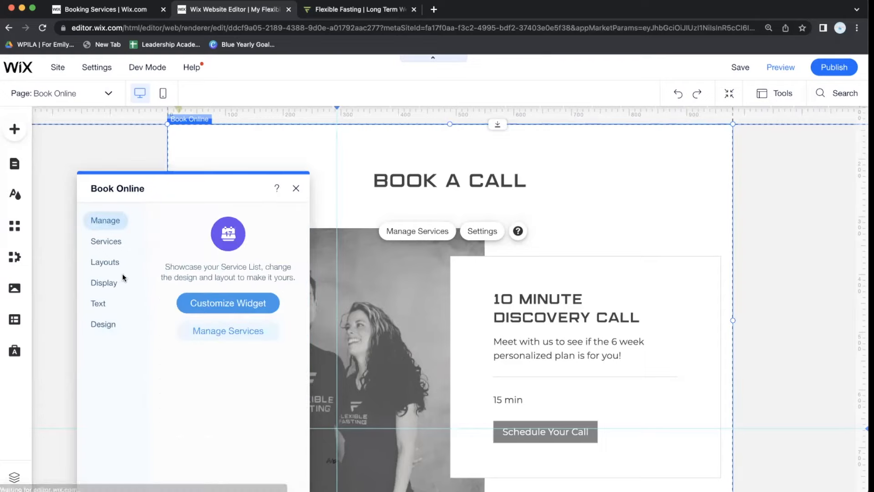
click(296, 188)
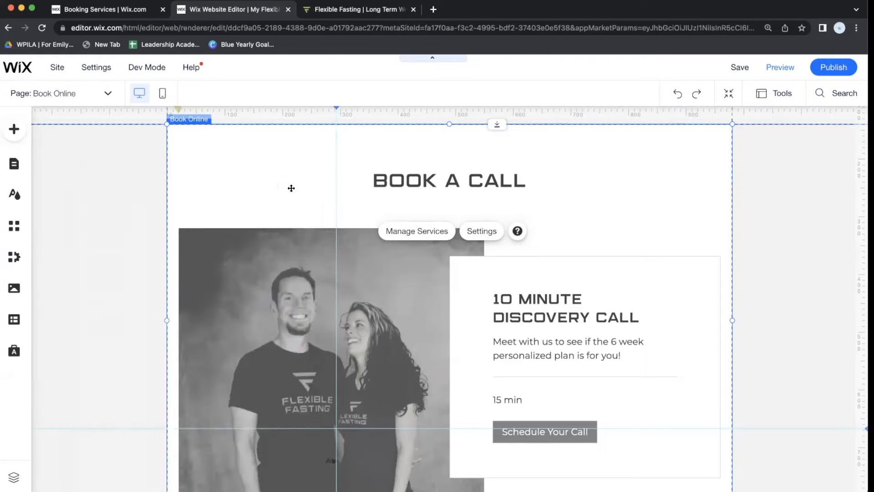
Go through Manage Pages to the Bookings Service Page and select its service widget.
scroll(307, 253, down, 3)
scroll(307, 253, down, 2)
scroll(308, 253, up, 5)
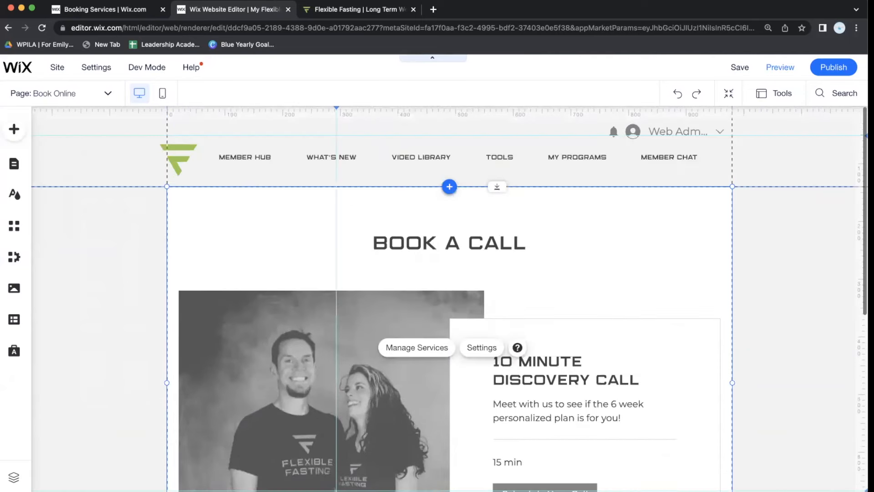
click(93, 93)
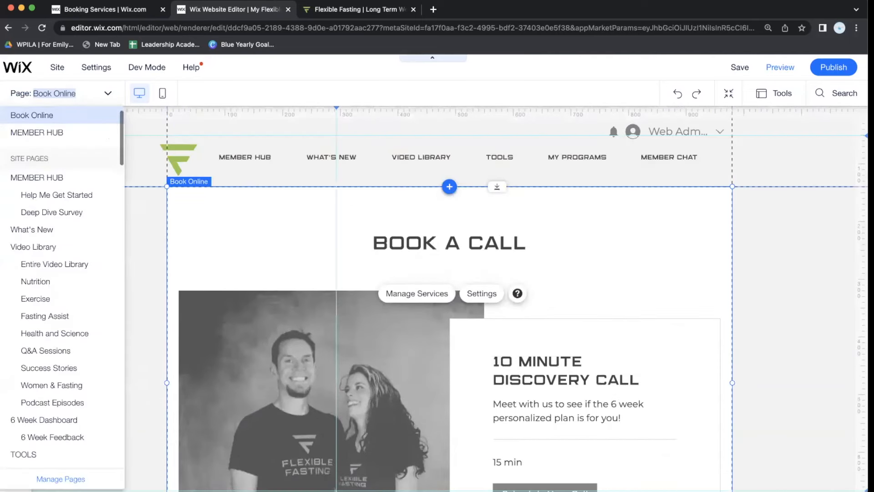
click(66, 478)
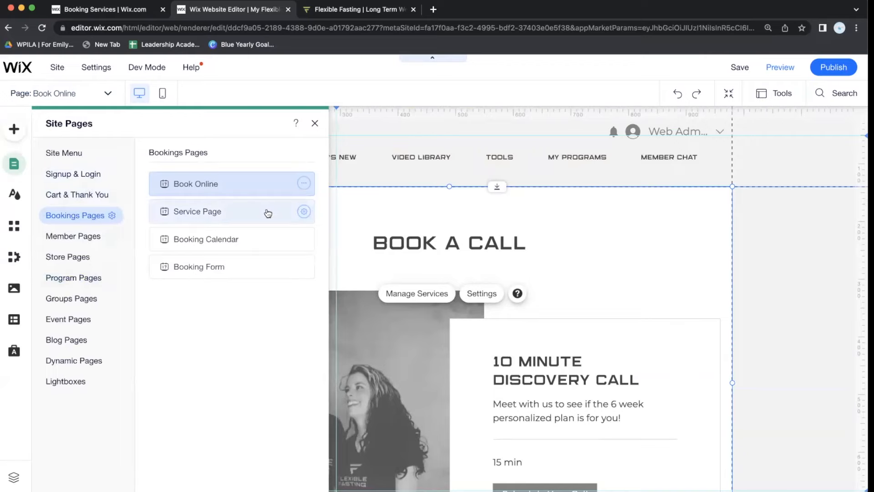
click(268, 213)
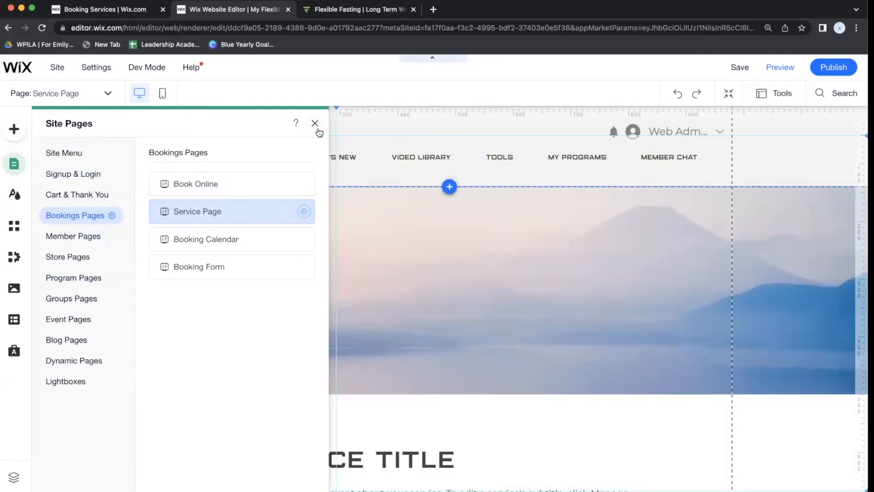
click(386, 285)
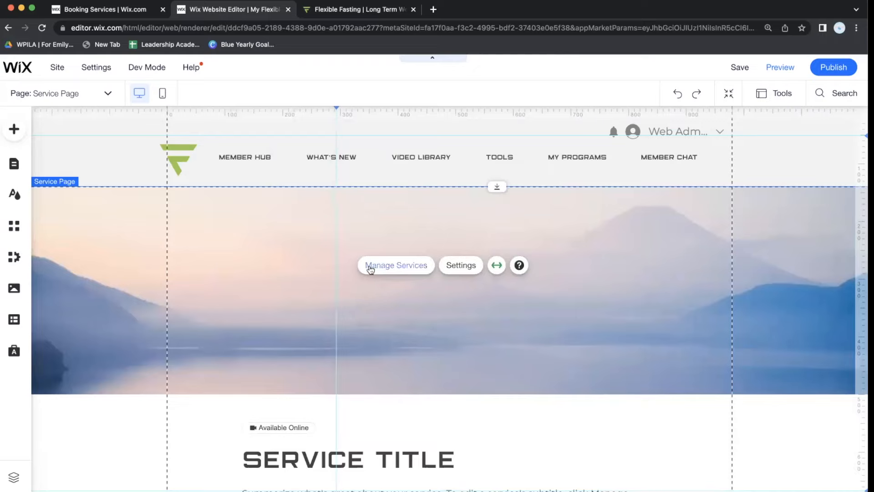
Toggle the widget's Stretch to full width off and back on, leaving it full width.
click(497, 266)
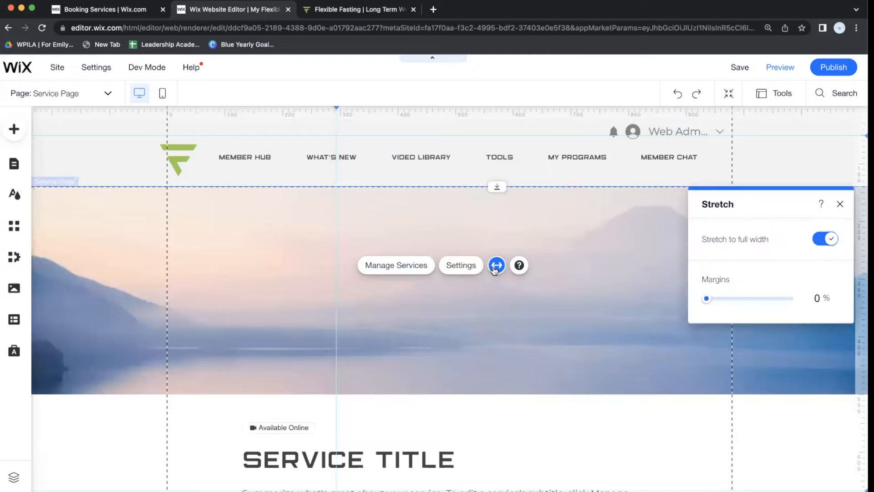
click(831, 239)
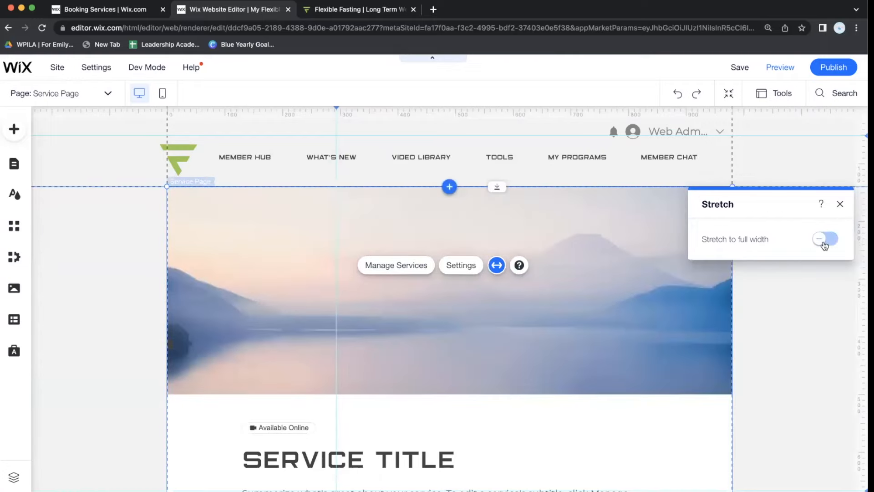
click(824, 243)
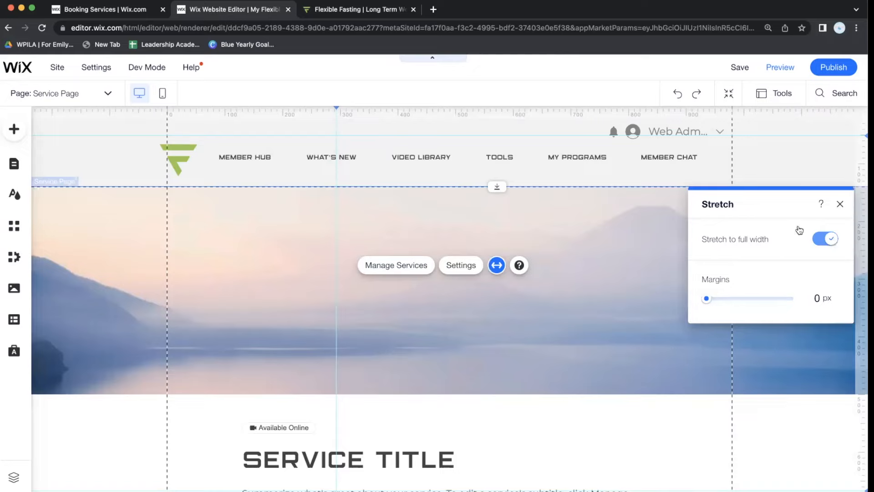
Show the Service Page widget's Layout settings for the header: cover image only, 360px height.
click(456, 269)
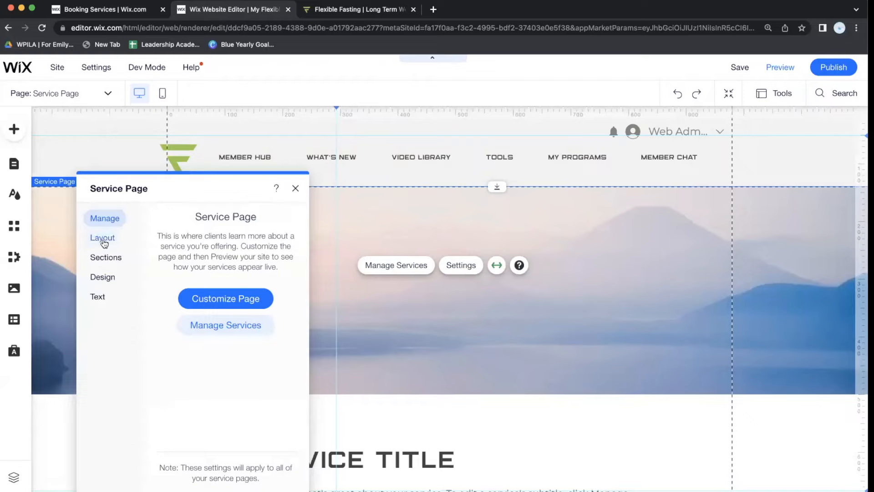
click(105, 242)
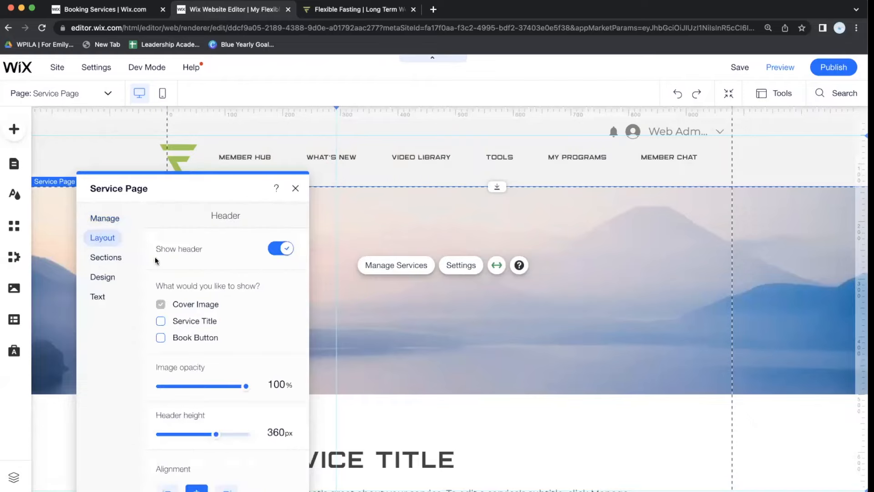
scroll(257, 308, down, 1)
scroll(257, 309, up, 1)
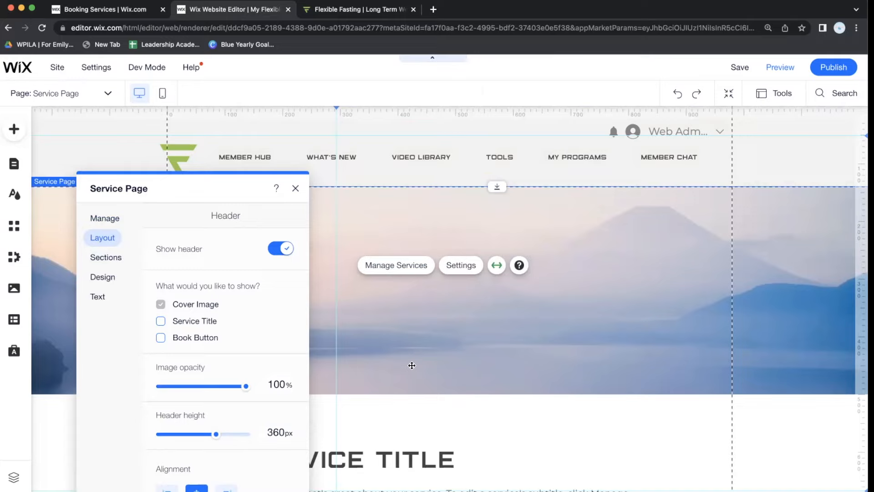
Show the service title and Book Now button on the cover, and shrink the header to 224px.
click(178, 321)
click(176, 336)
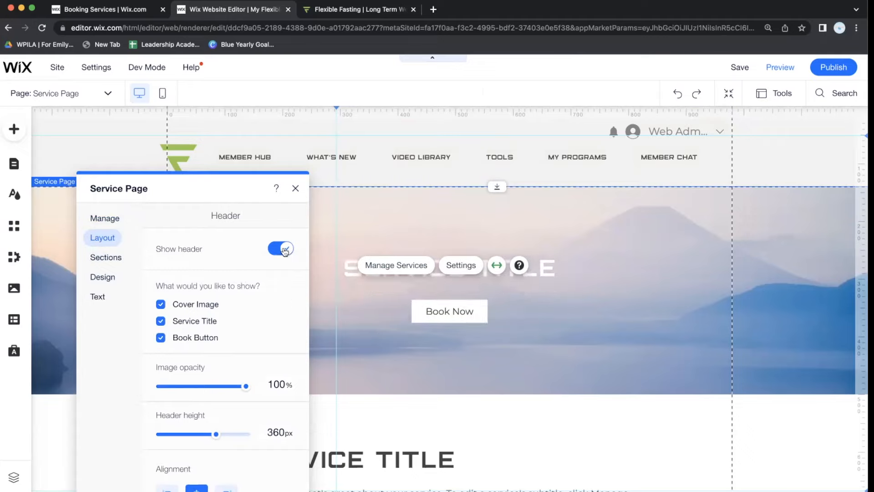
scroll(211, 409, down, 1)
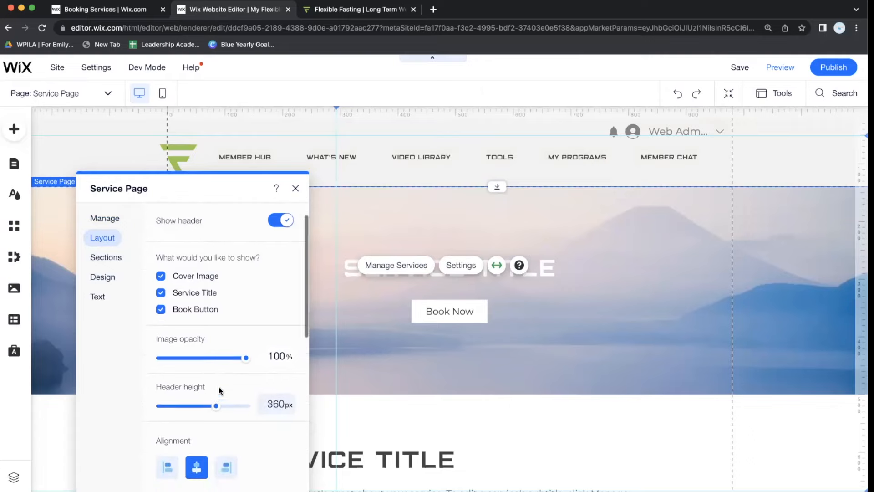
drag(213, 406, 187, 407)
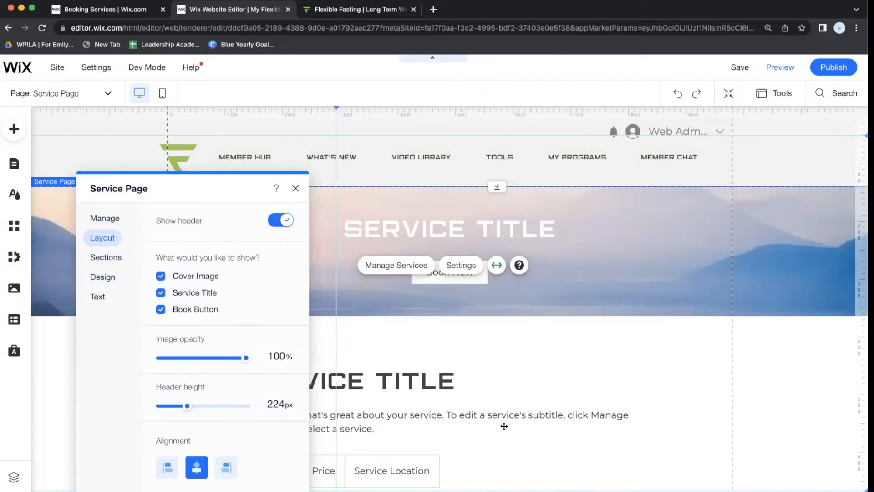
Fade the cover image to 56% opacity.
scroll(208, 396, down, 5)
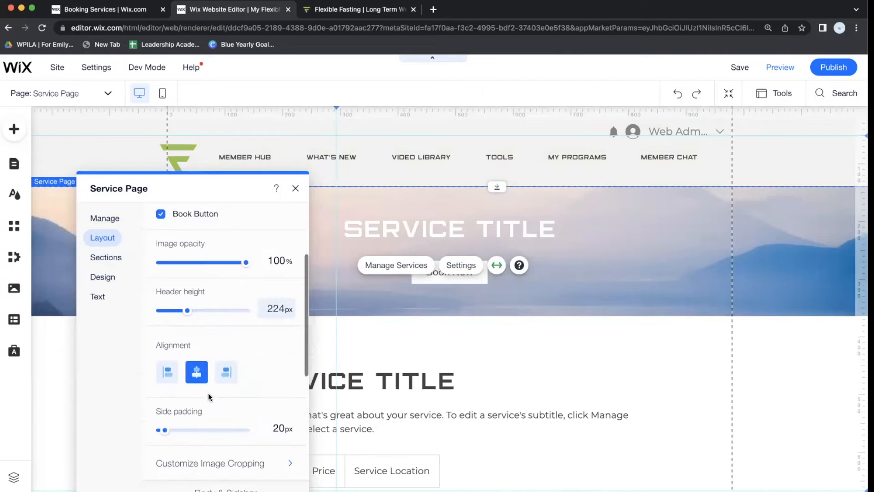
scroll(209, 396, up, 5)
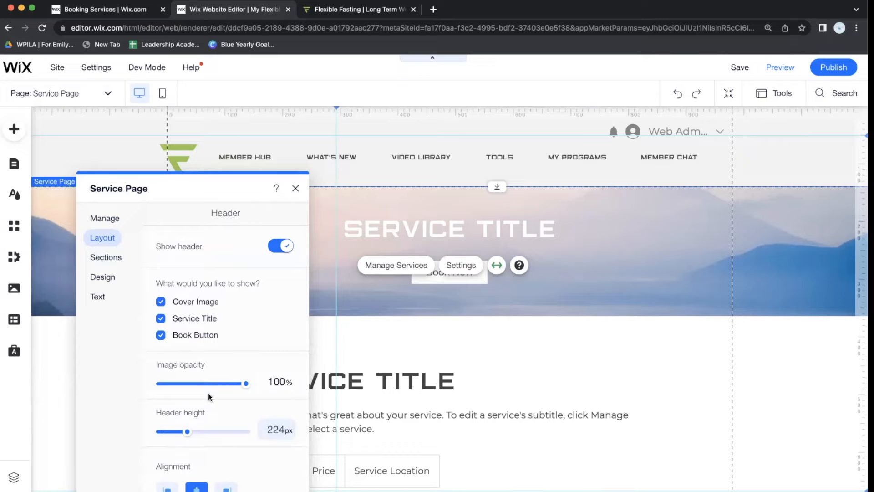
scroll(300, 301, down, 2)
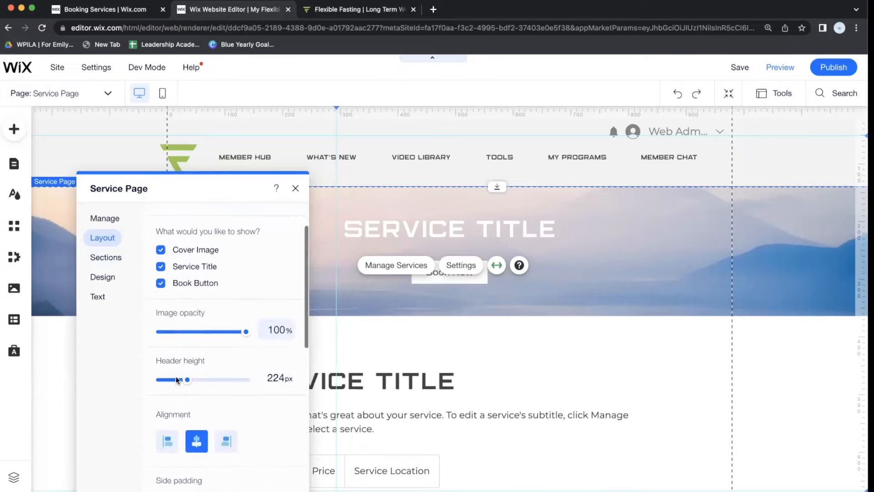
drag(243, 324, 210, 329)
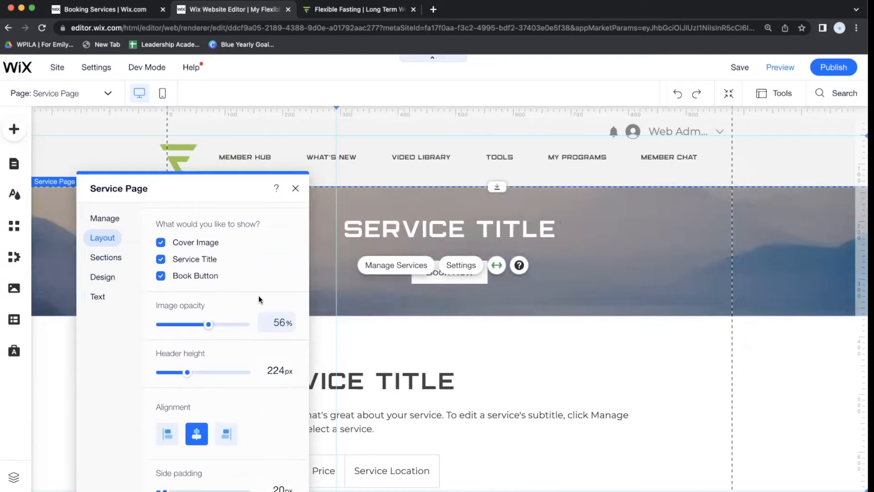
scroll(150, 439, down, 6)
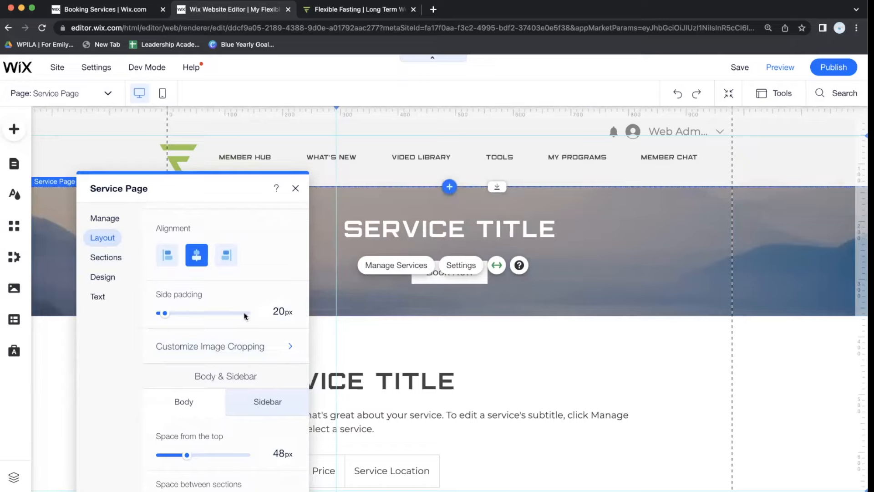
scroll(206, 428, down, 5)
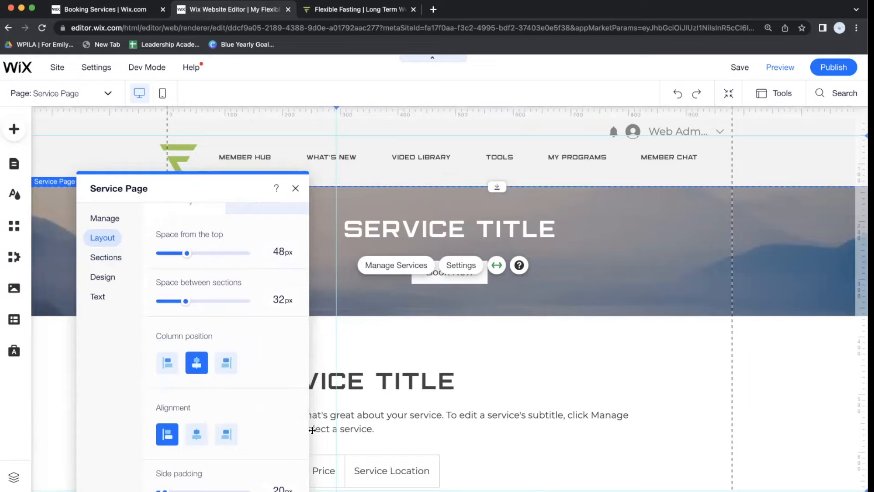
scroll(312, 430, down, 6)
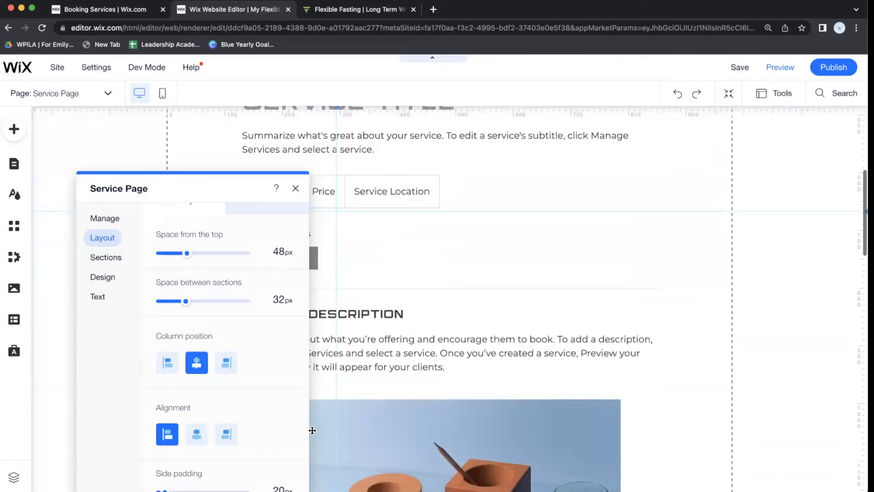
scroll(312, 430, down, 8)
scroll(313, 430, down, 9)
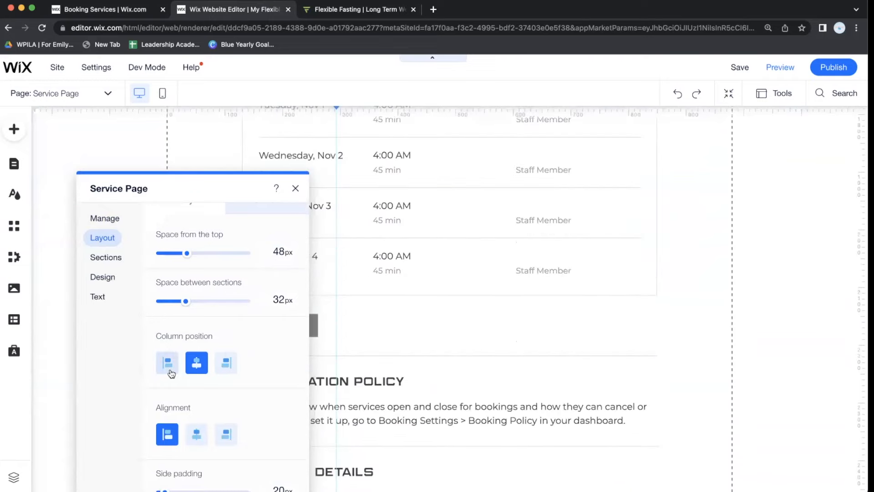
scroll(190, 318, up, 1)
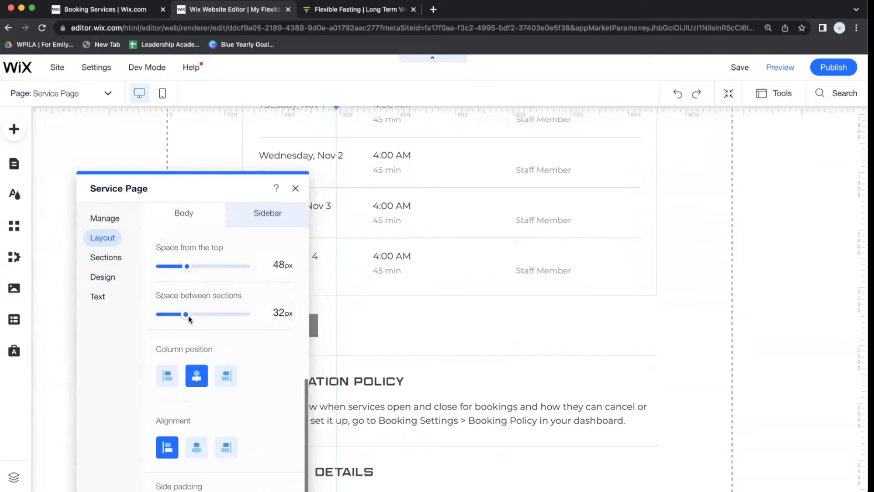
scroll(190, 319, up, 5)
Open the Service Details section settings from Sections and move the panel to the right side.
click(113, 256)
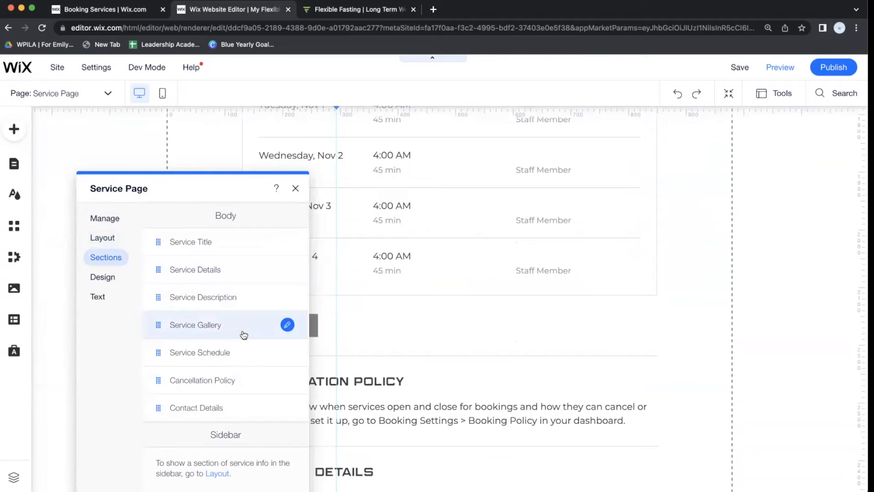
scroll(422, 360, up, 3)
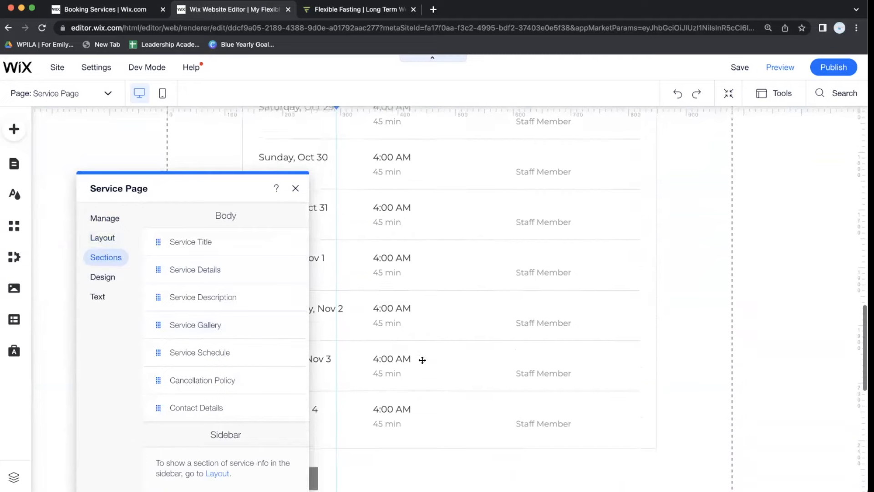
scroll(422, 359, up, 7)
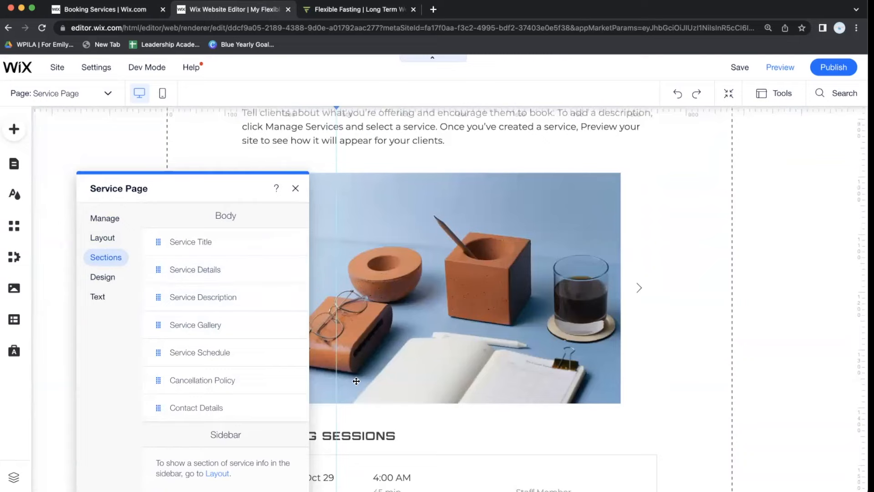
scroll(356, 381, up, 6)
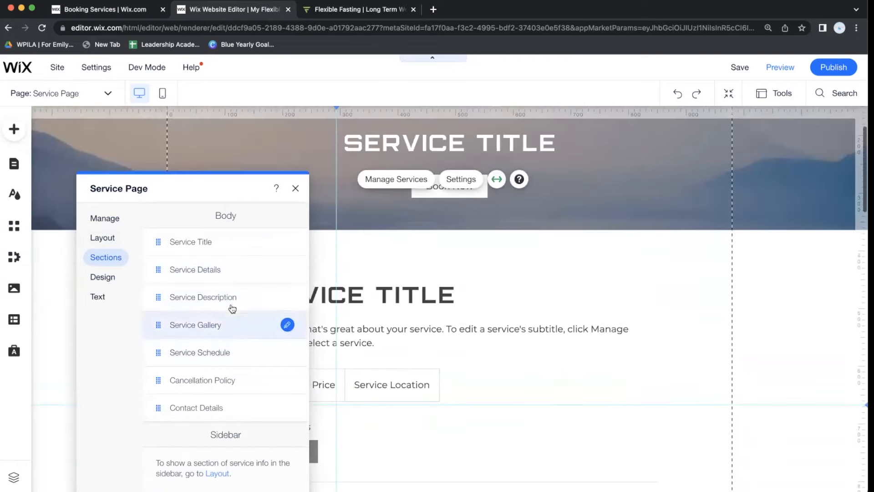
mouse_move(158, 264)
mouse_down()
mouse_move(163, 242)
mouse_move(159, 265)
mouse_up()
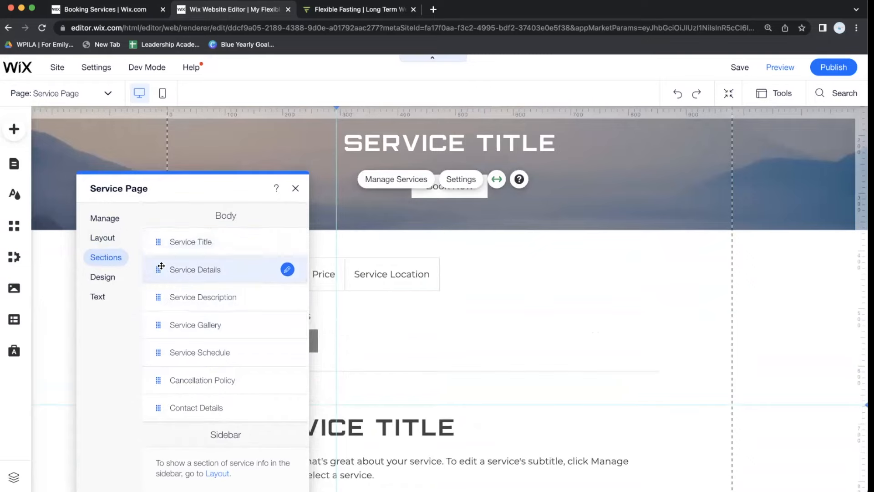
click(291, 273)
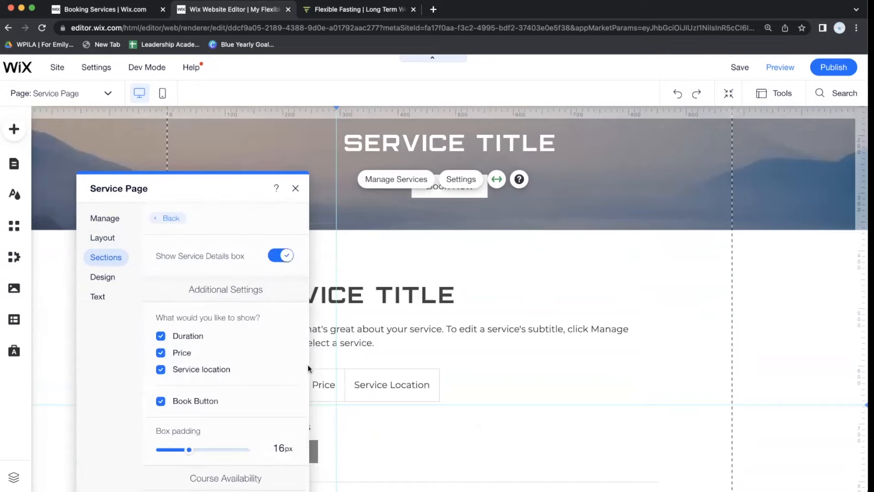
scroll(366, 362, down, 2)
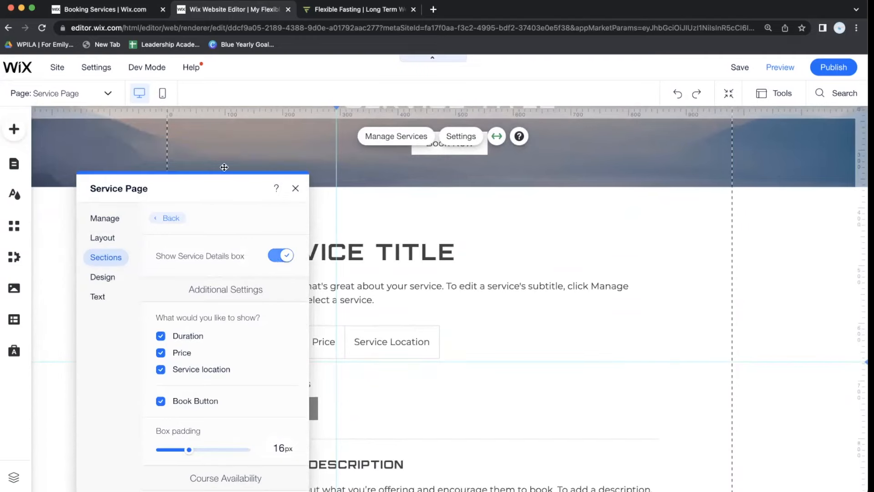
drag(216, 184, 689, 165)
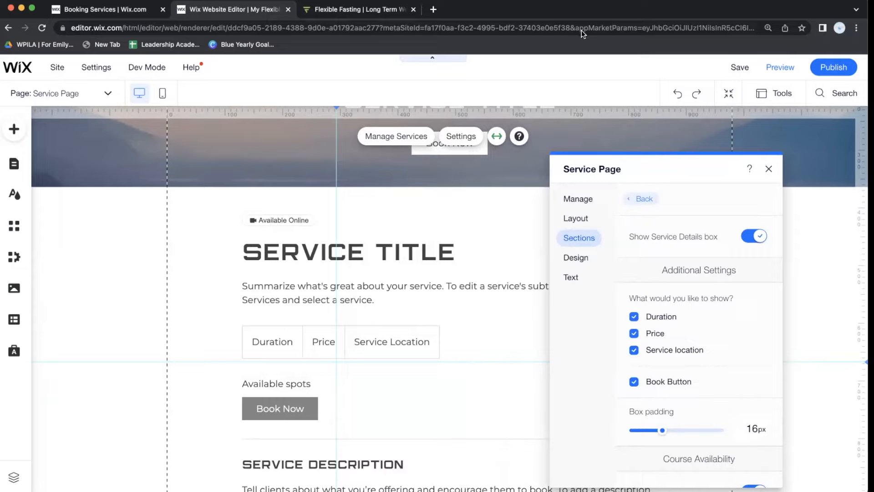
Return from Cancellation Policy to the Sections list of seven body sections, Service Title to Contact Details.
click(640, 199)
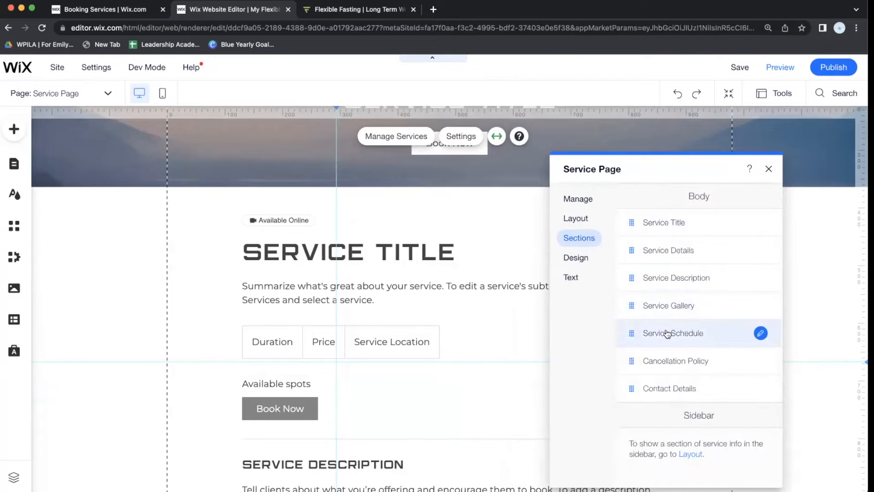
scroll(505, 344, down, 7)
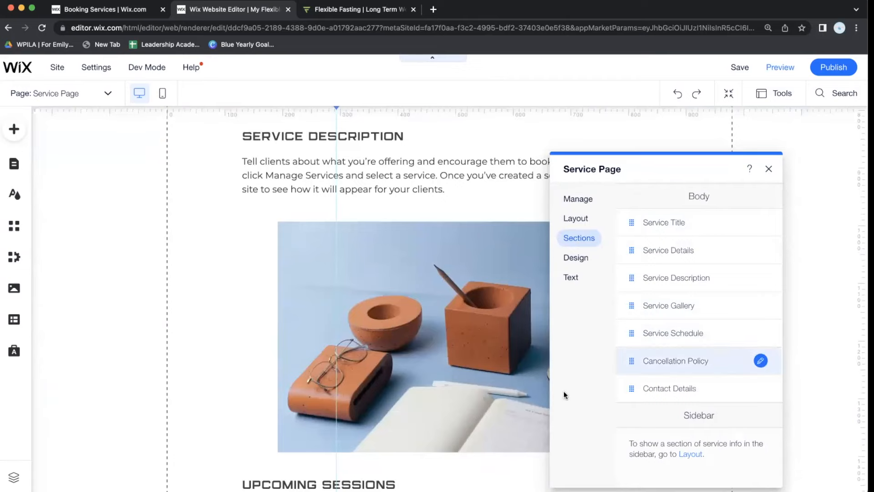
scroll(407, 406, down, 15)
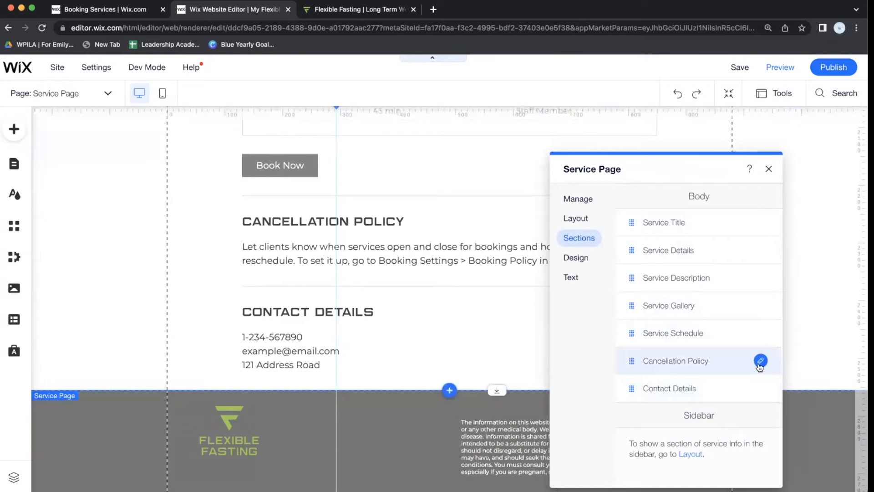
click(758, 362)
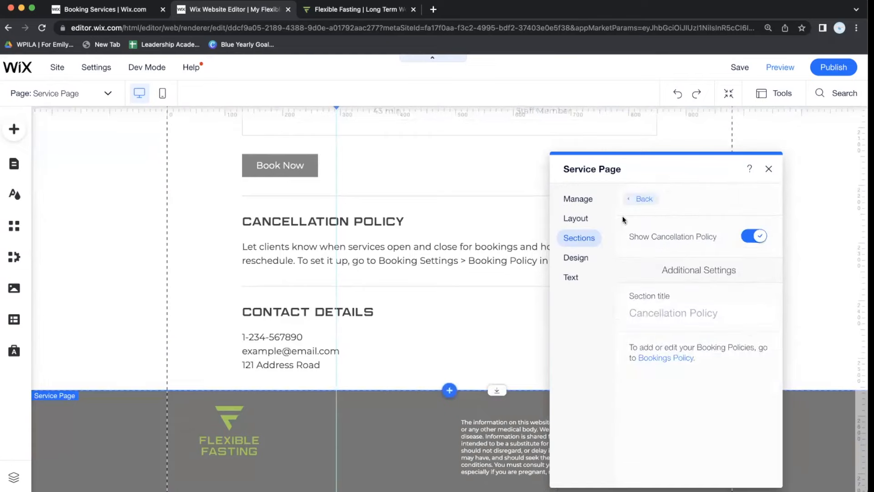
click(631, 199)
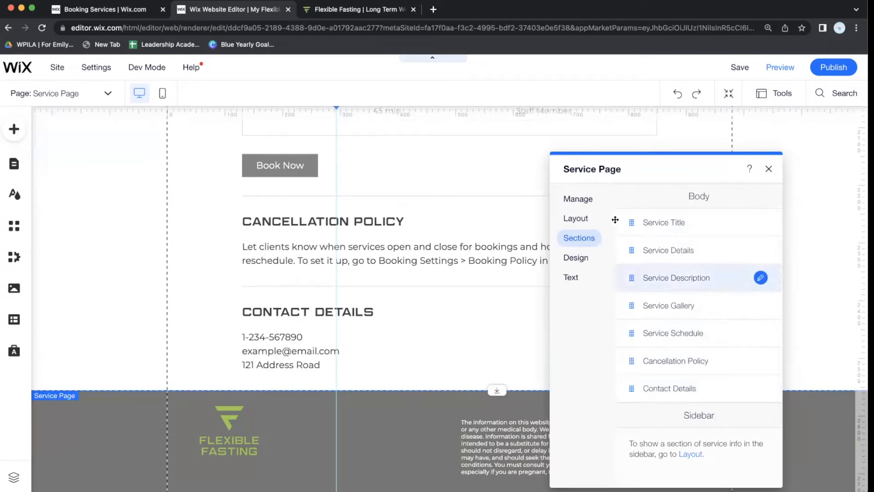
scroll(513, 295, up, 15)
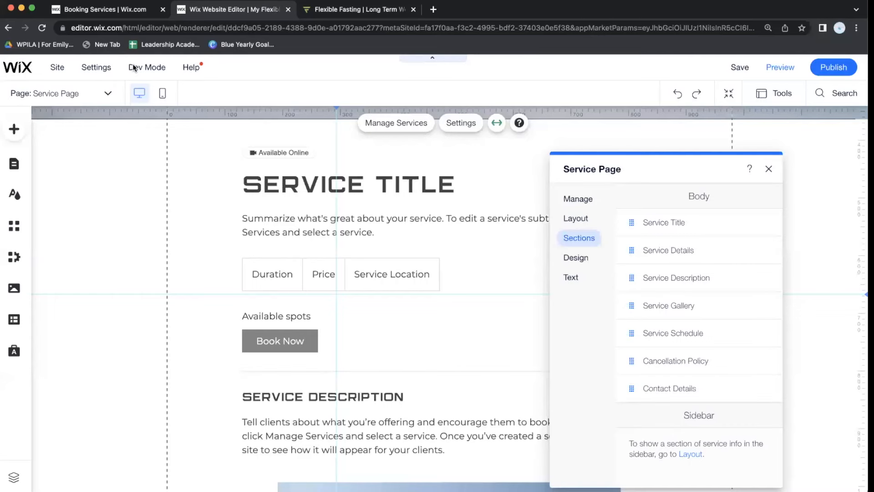
Switch the canvas to the Booking Calendar page through Manage Pages > Bookings Pages.
mouse_move(133, 68)
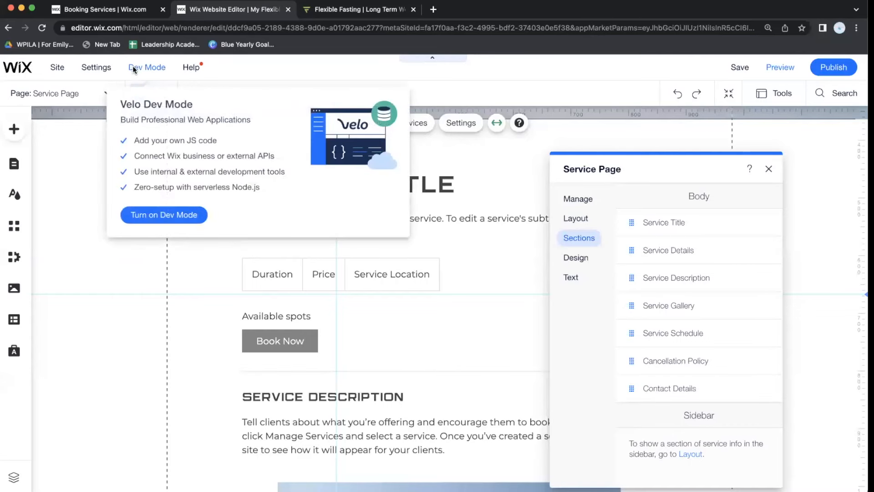
click(96, 93)
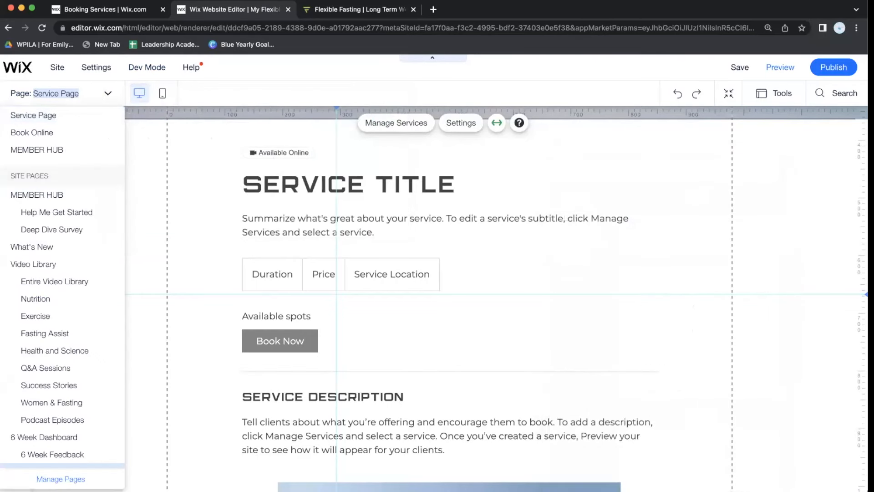
click(64, 479)
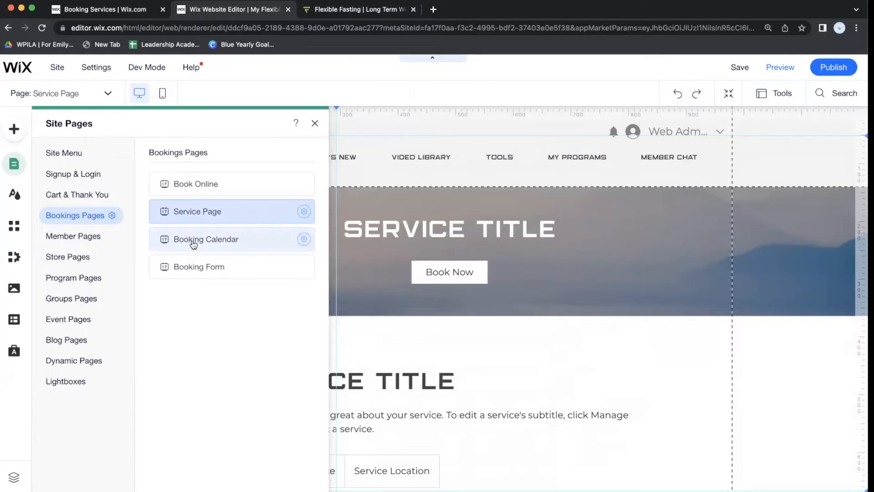
click(194, 245)
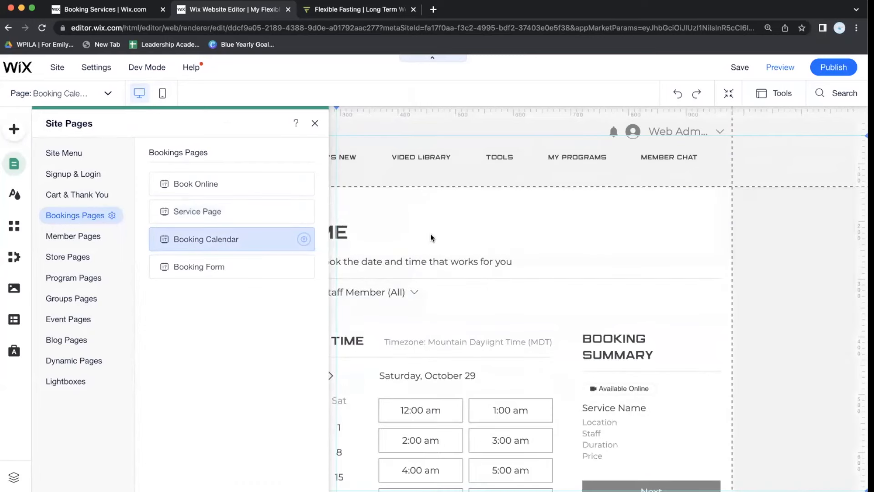
Show the Booking Calendar's Layout settings (Daily, 48px vertical, 20px side padding) with the panel moved right.
click(431, 235)
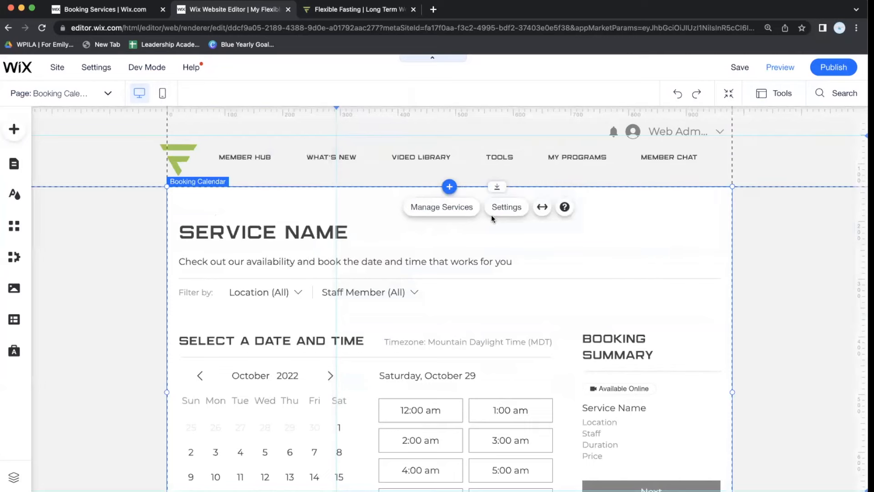
click(499, 210)
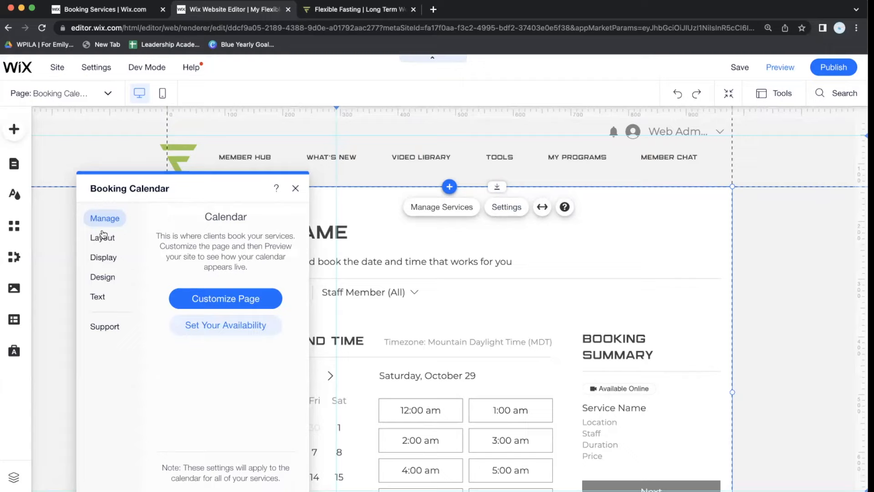
click(105, 238)
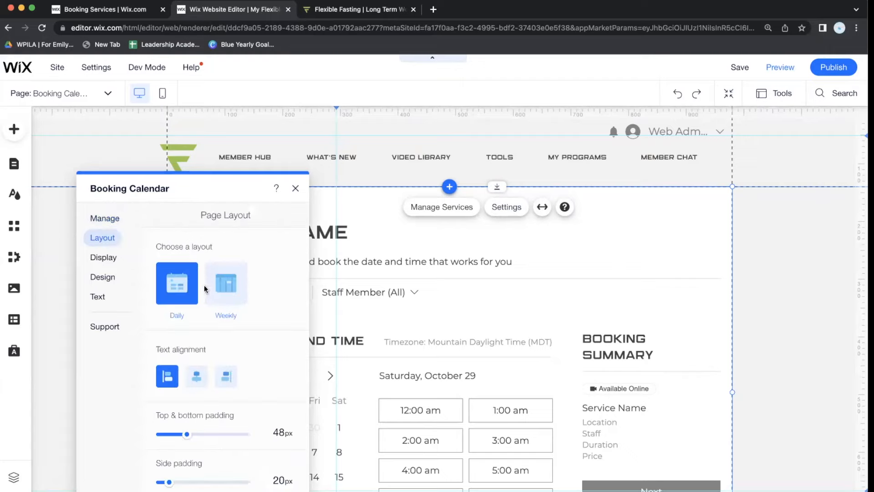
scroll(204, 289, down, 1)
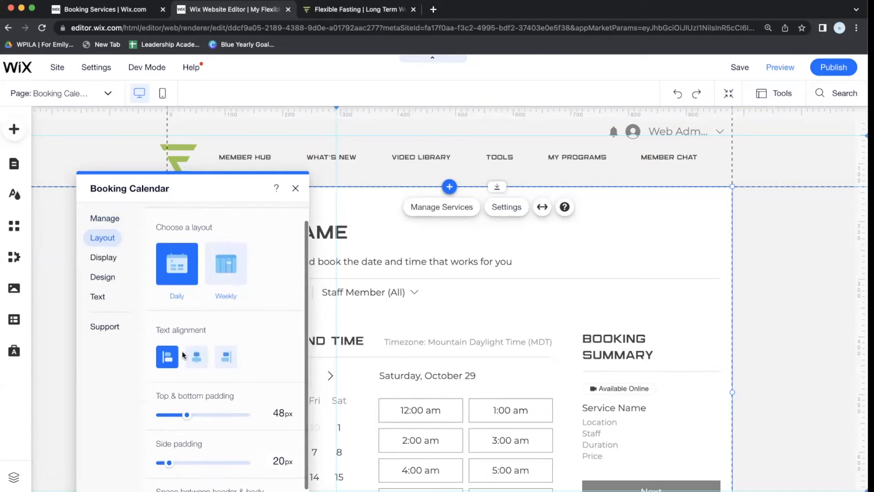
drag(218, 187, 745, 124)
scroll(505, 375, down, 1)
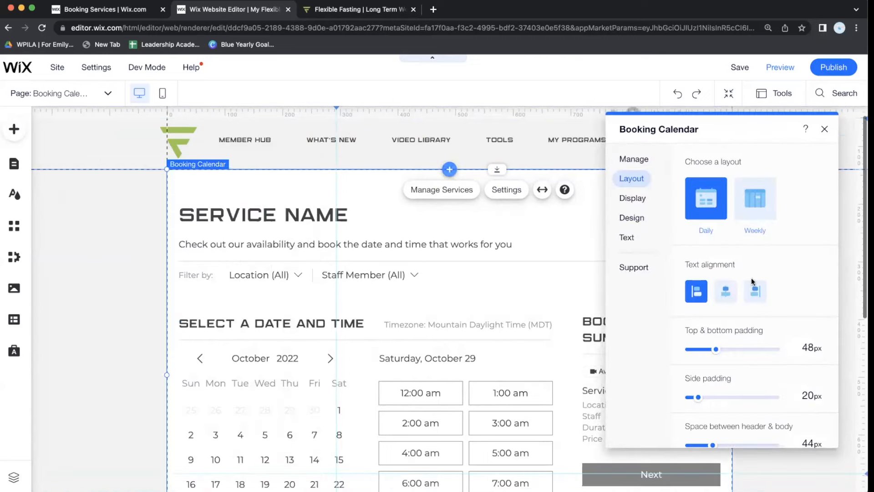
scroll(230, 228, down, 5)
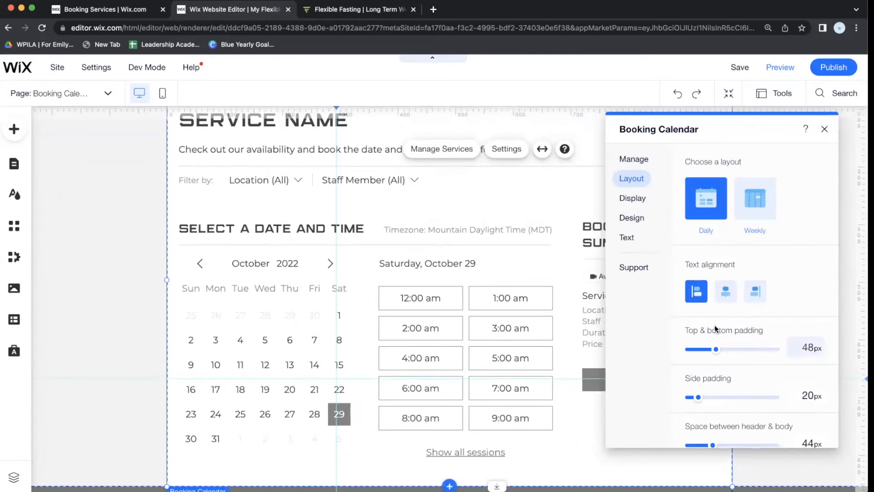
scroll(738, 394, down, 1)
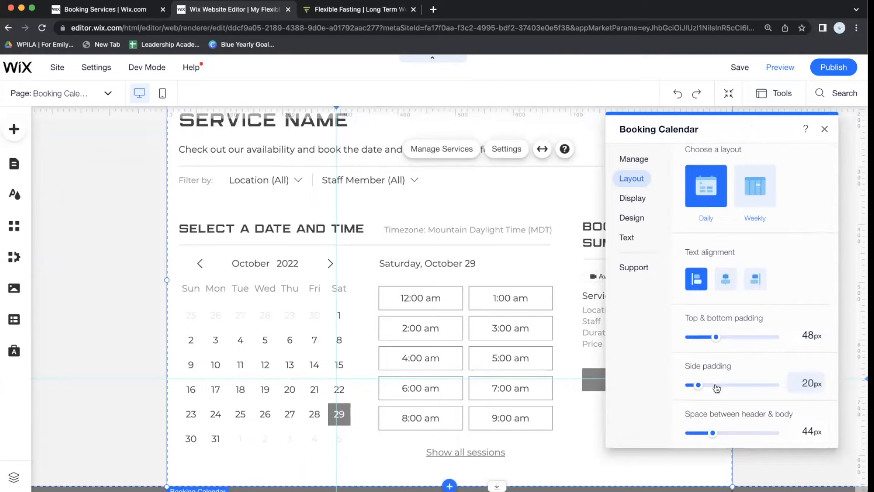
scroll(696, 373, up, 2)
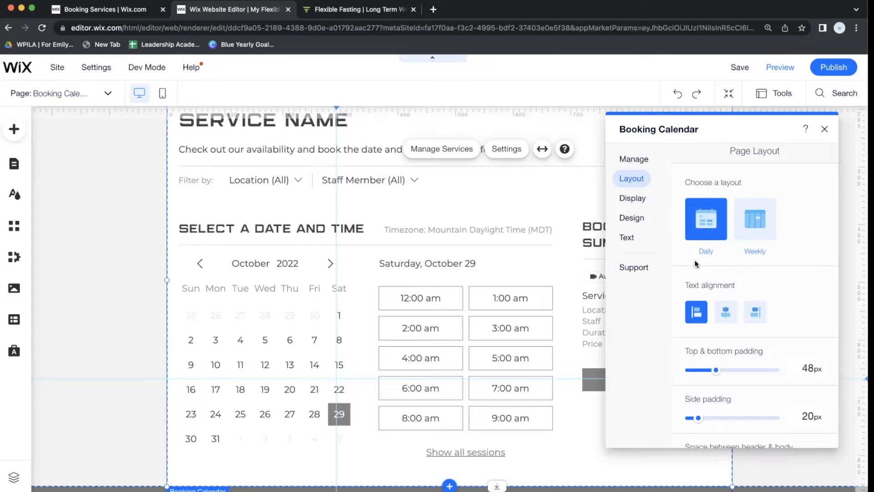
click(647, 203)
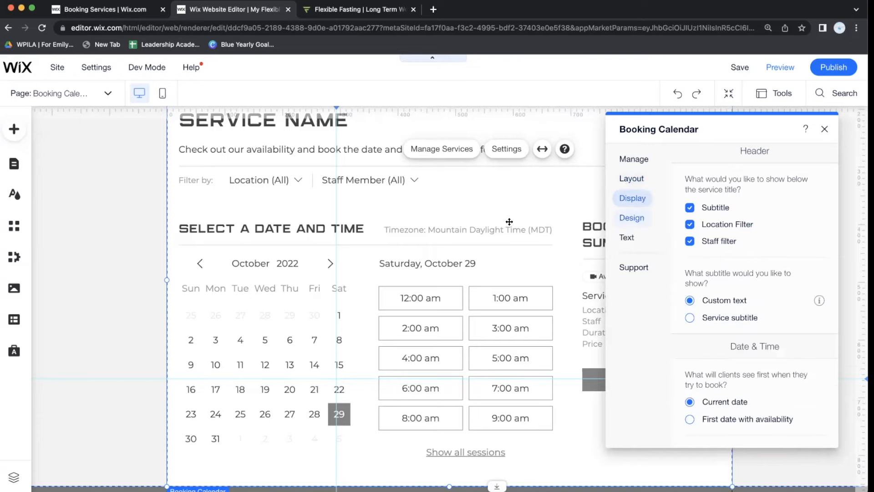
Move the settings panel aside and toggle the subtitle and staff filter off and back on.
drag(761, 133, 535, 132)
drag(330, 114, 56, 135)
click(137, 217)
click(140, 216)
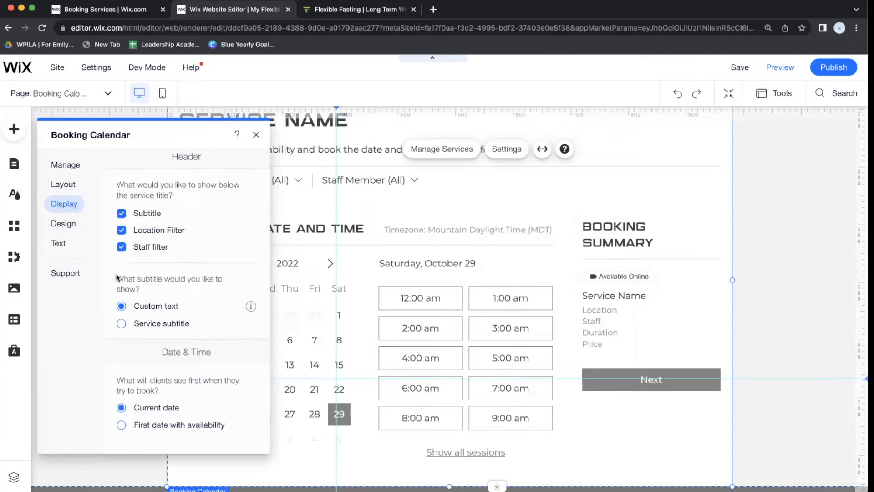
click(122, 247)
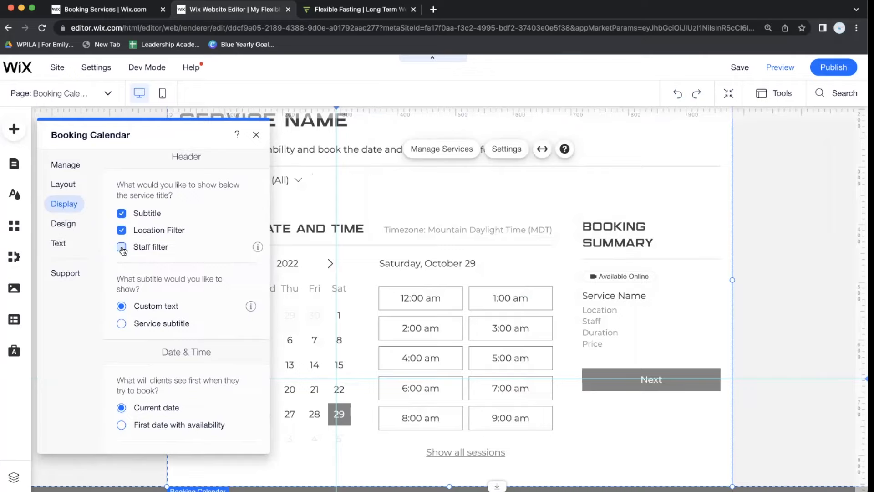
click(122, 249)
click(122, 215)
click(122, 215)
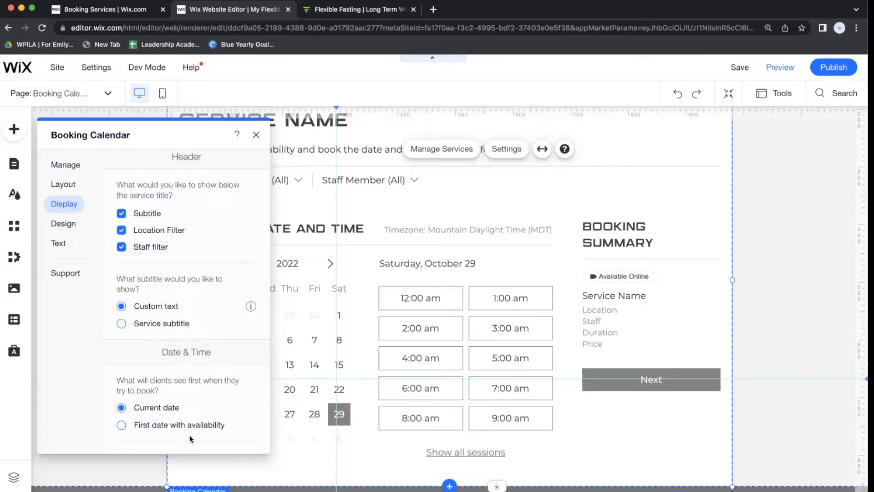
Review the calendar's time slot display options, keeping the current date shown first.
scroll(190, 435, down, 1)
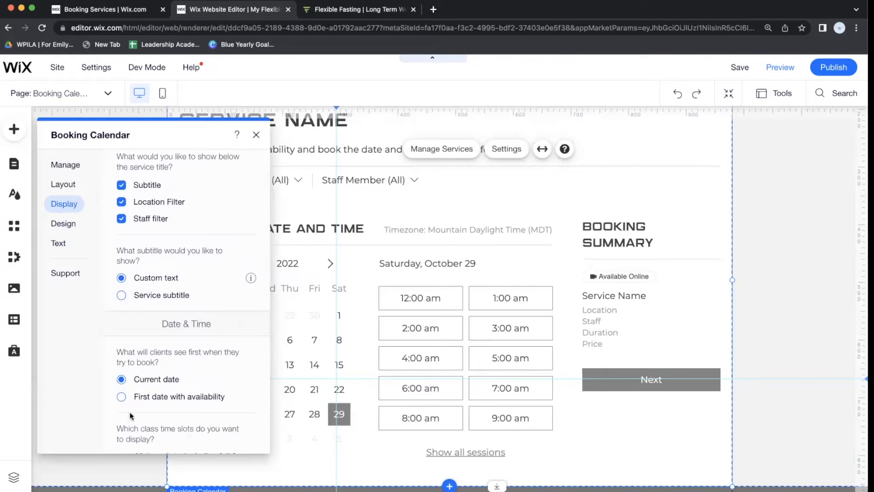
scroll(155, 308, down, 5)
scroll(155, 308, down, 1)
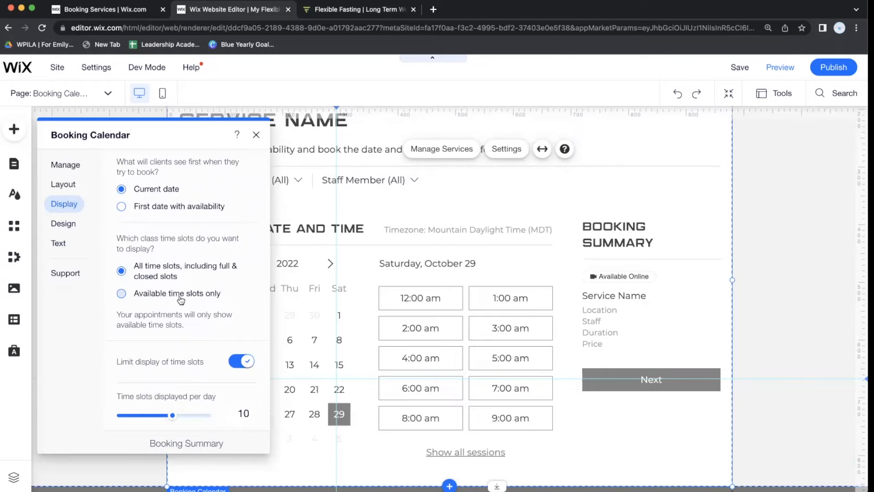
scroll(179, 295, down, 1)
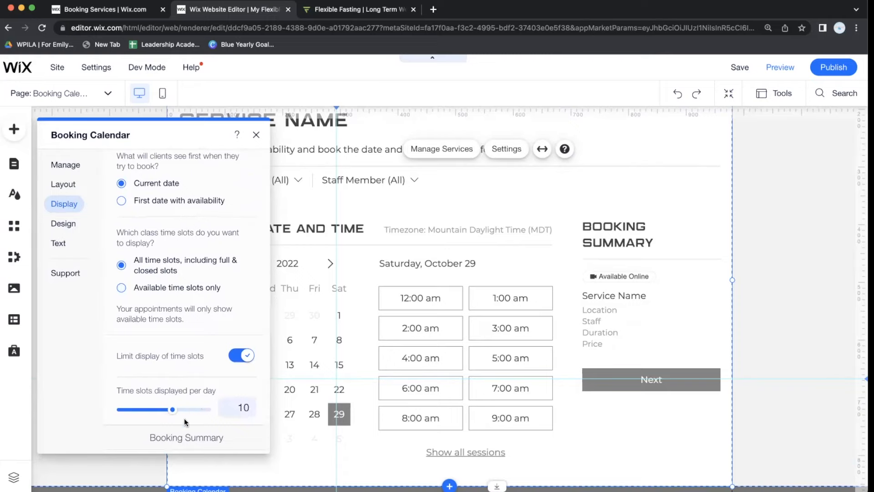
scroll(201, 403, down, 3)
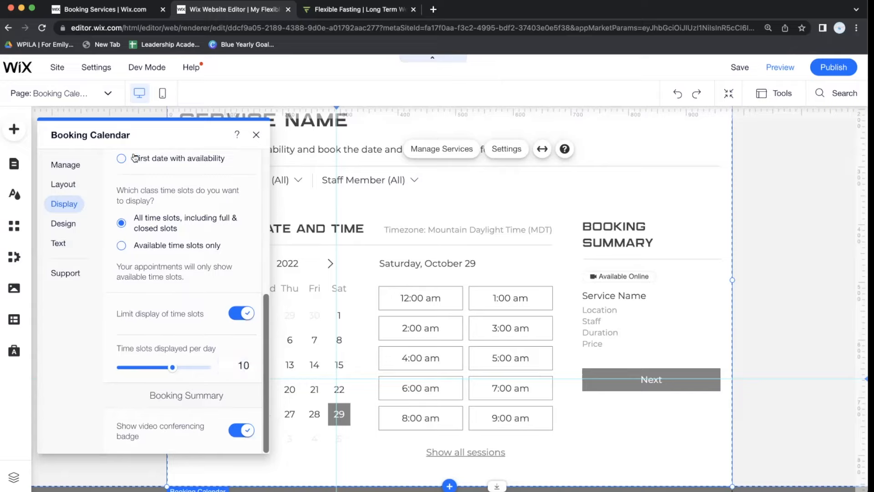
scroll(146, 280, up, 10)
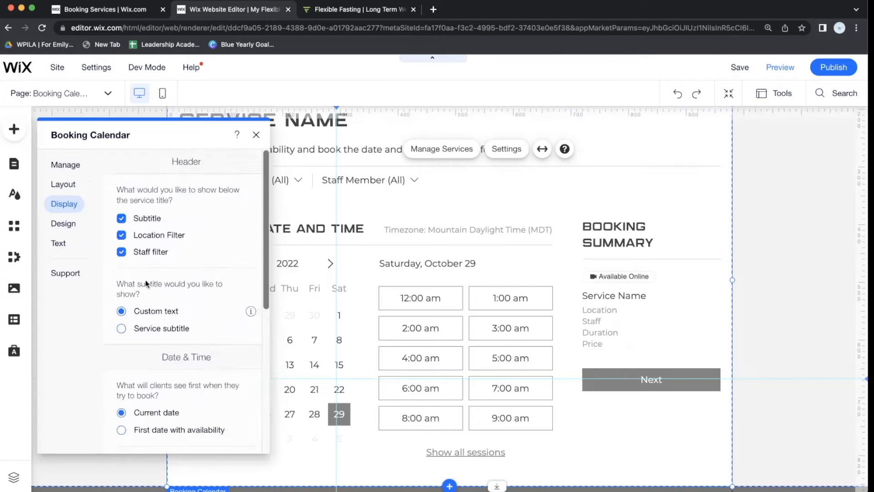
click(70, 226)
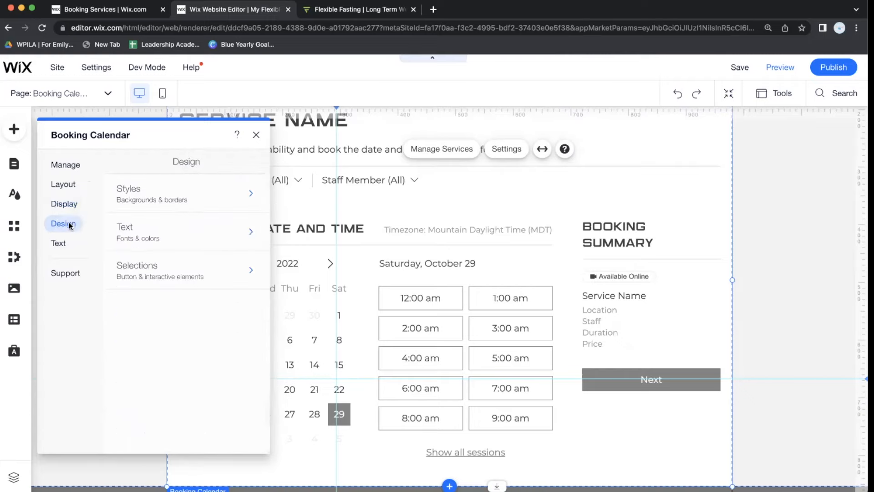
Review the Booking Calendar's Design > Selections styling, then close its settings.
click(139, 274)
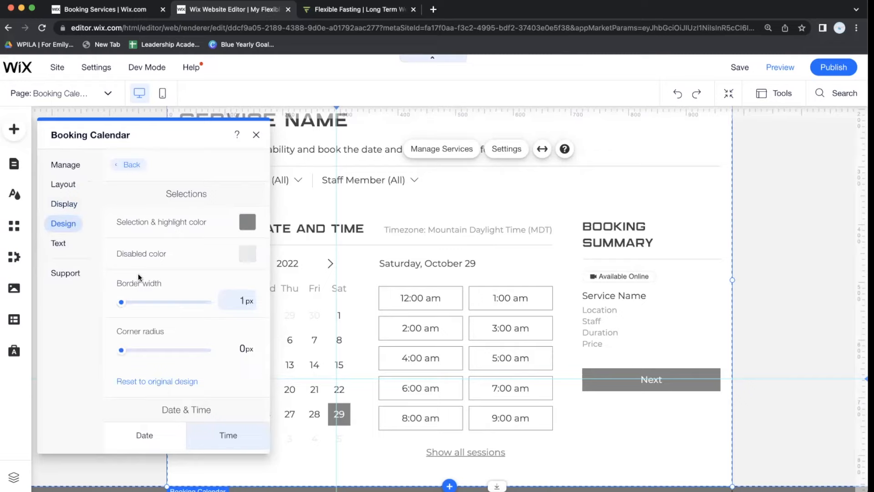
scroll(157, 338, down, 2)
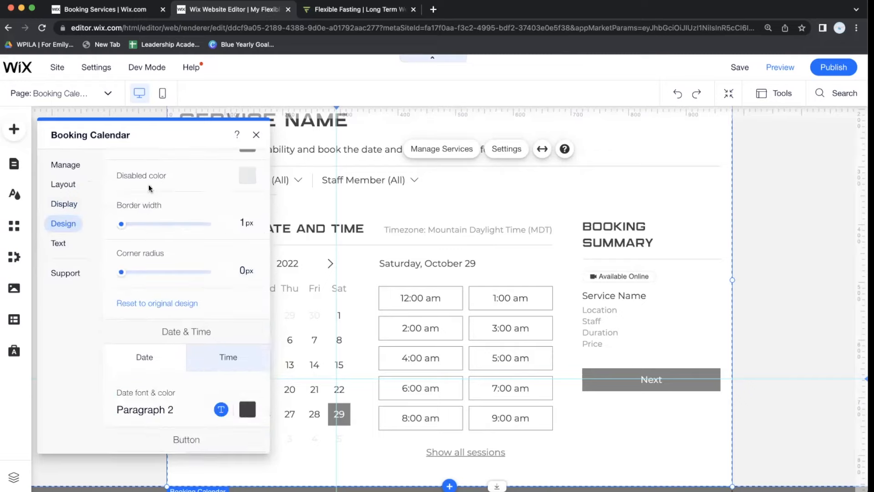
scroll(149, 185, up, 2)
click(138, 165)
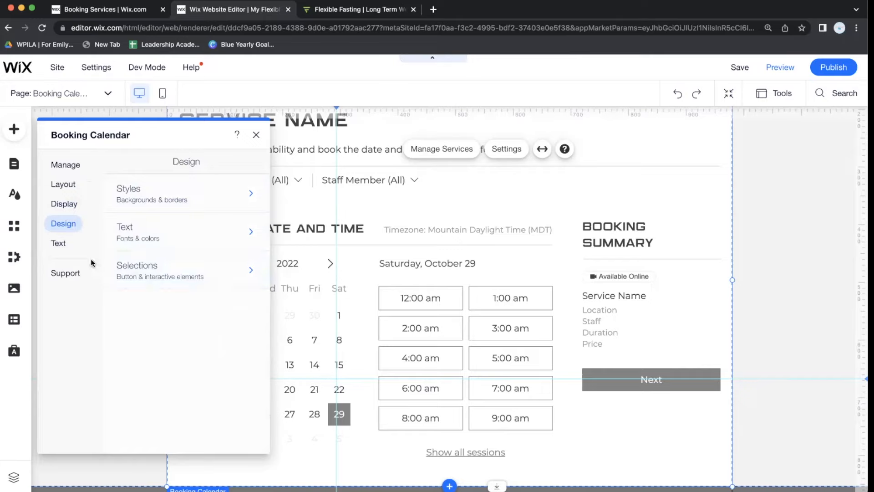
click(59, 245)
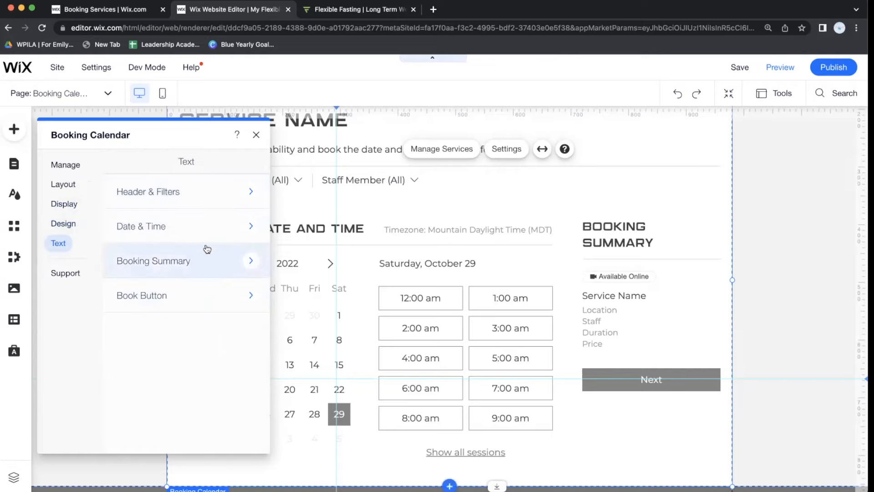
click(296, 175)
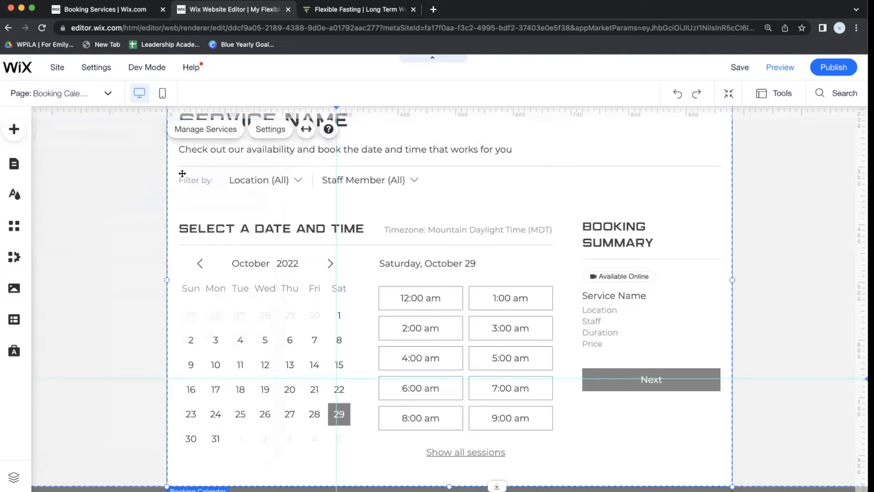
Reopen the calendar settings, review the Text > Header & Filters labels, and close the panel.
click(268, 130)
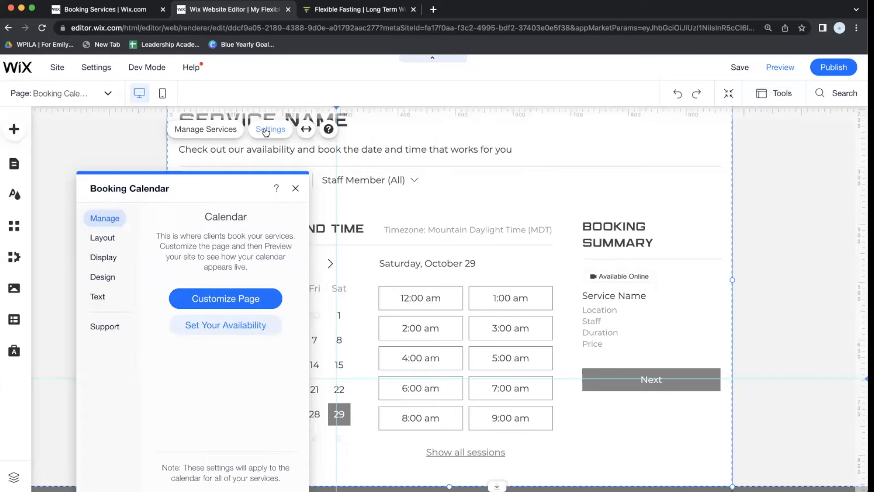
click(97, 297)
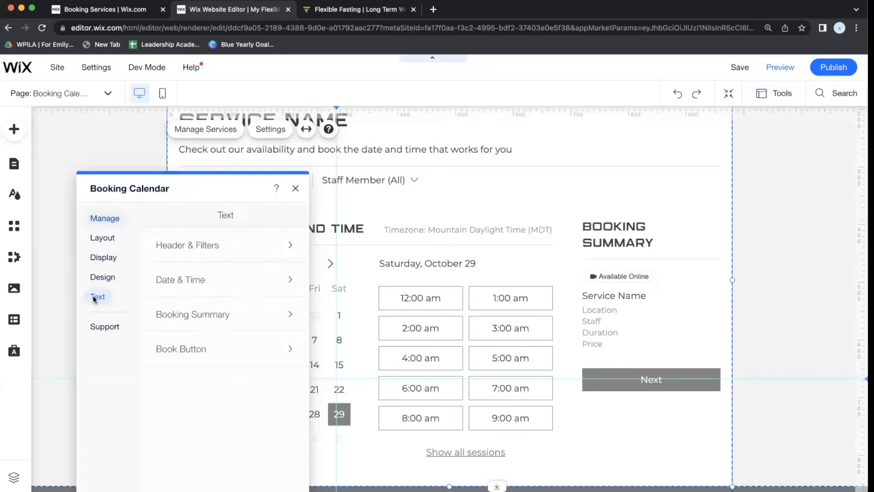
click(259, 251)
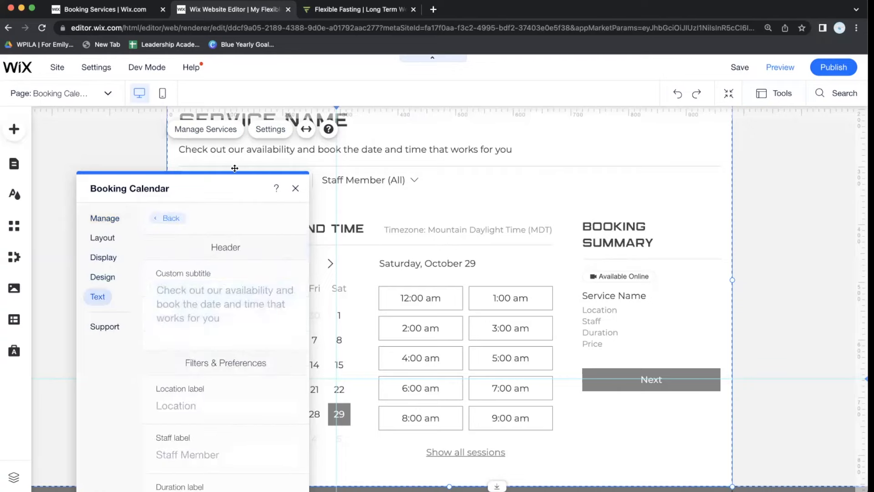
scroll(211, 306, down, 1)
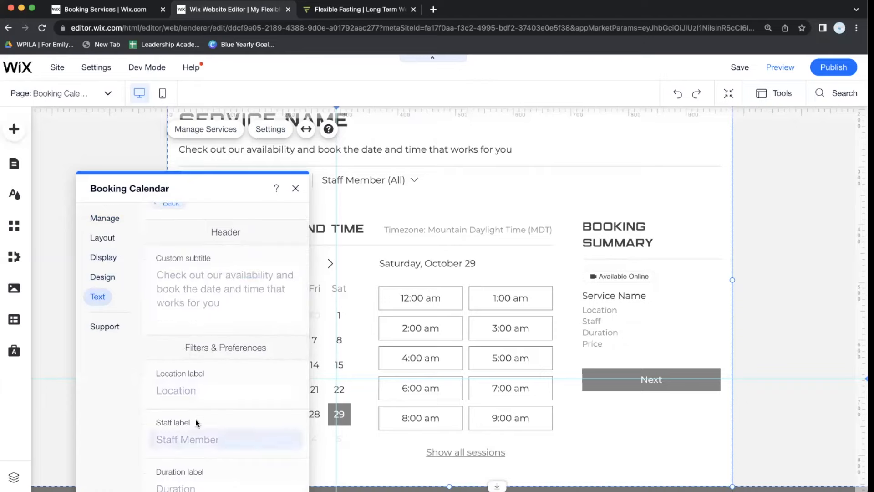
scroll(240, 403, up, 1)
scroll(241, 403, down, 1)
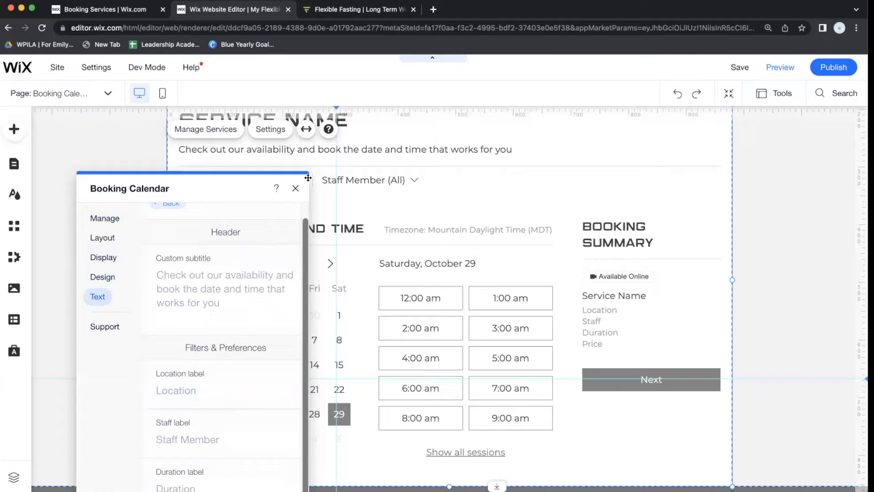
click(295, 188)
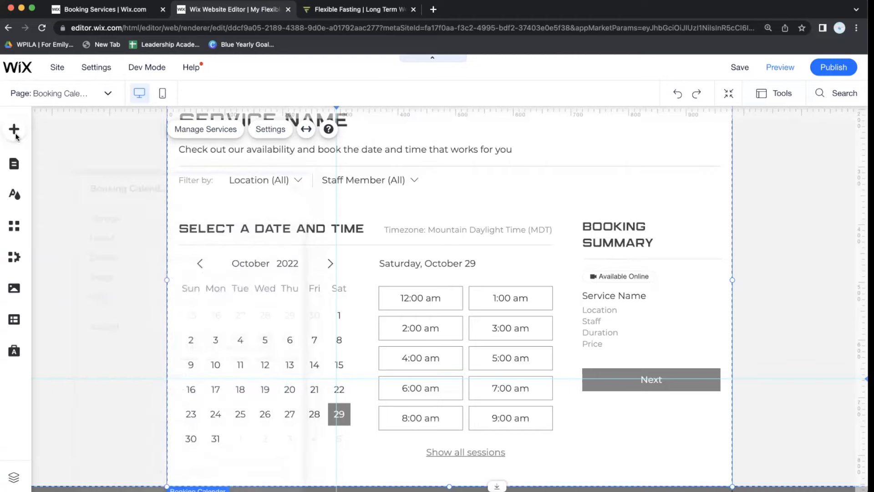
click(58, 94)
Switch to the Booking Form page and open the form's settings.
click(66, 480)
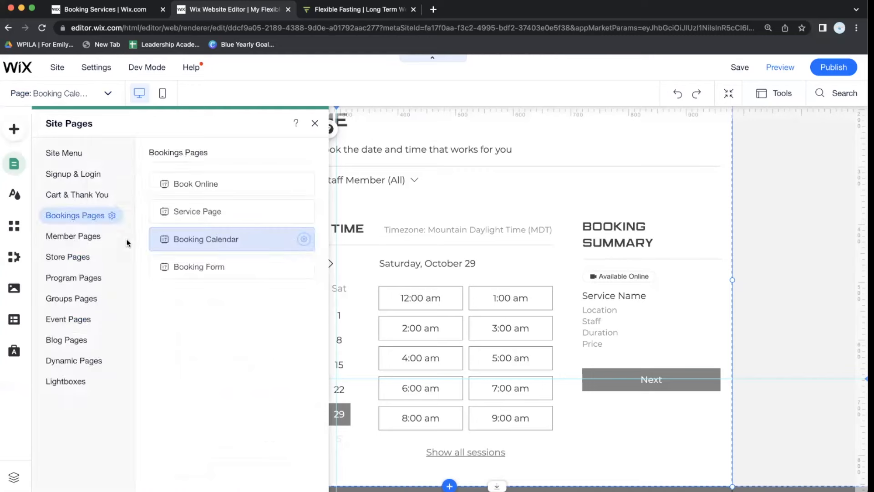
click(253, 260)
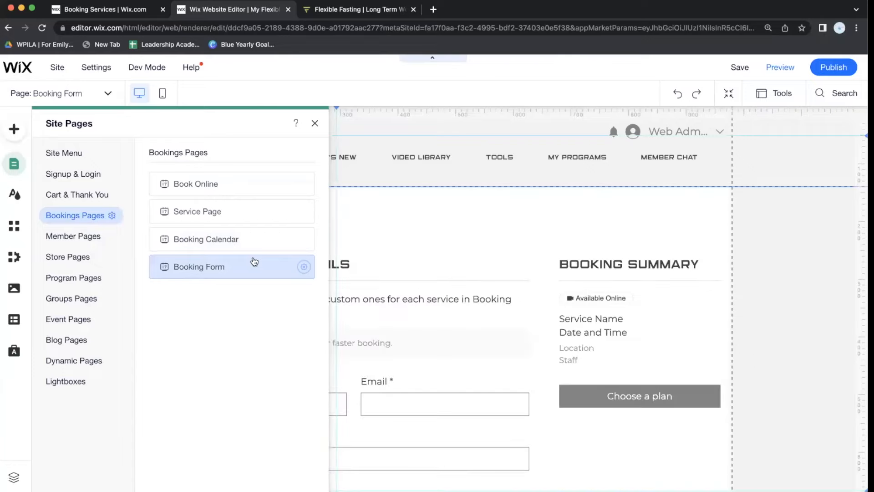
click(392, 250)
click(506, 213)
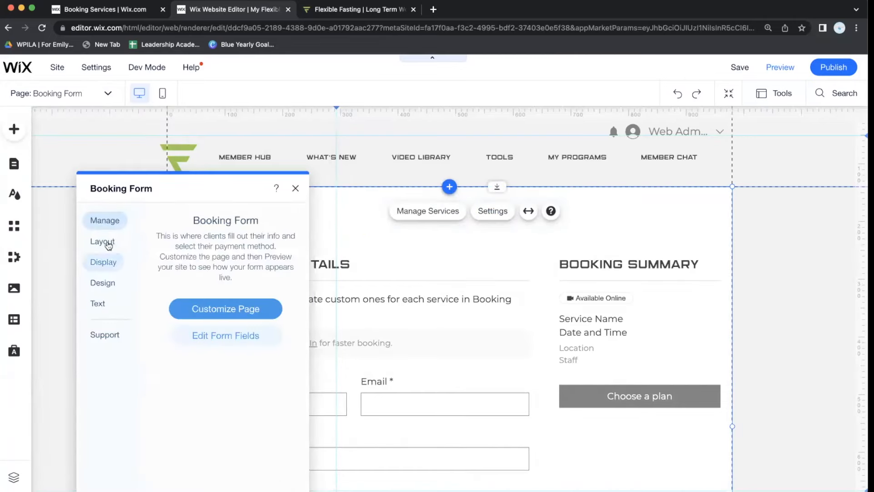
Browse the Booking Form's Layout, Display and Design options.
click(103, 242)
click(107, 266)
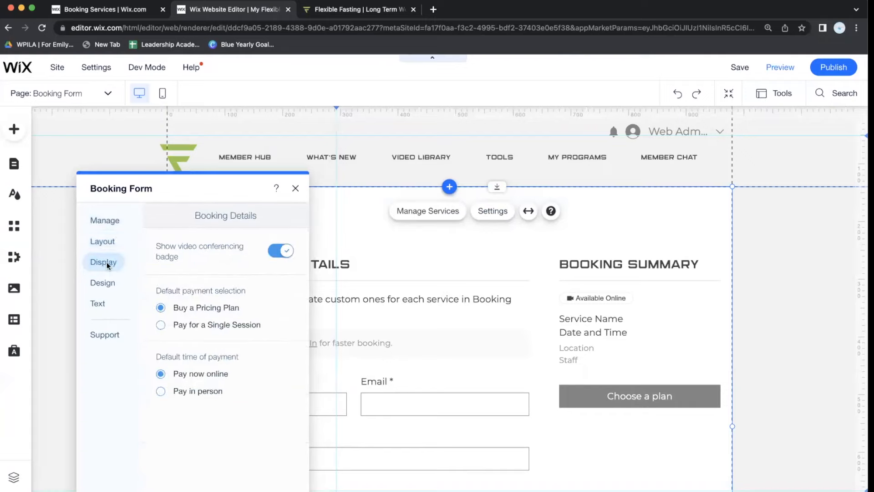
click(110, 289)
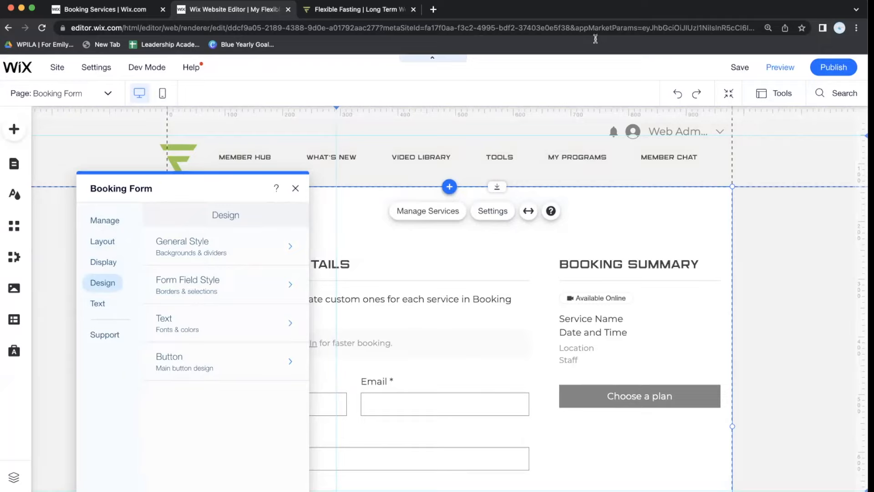
click(107, 93)
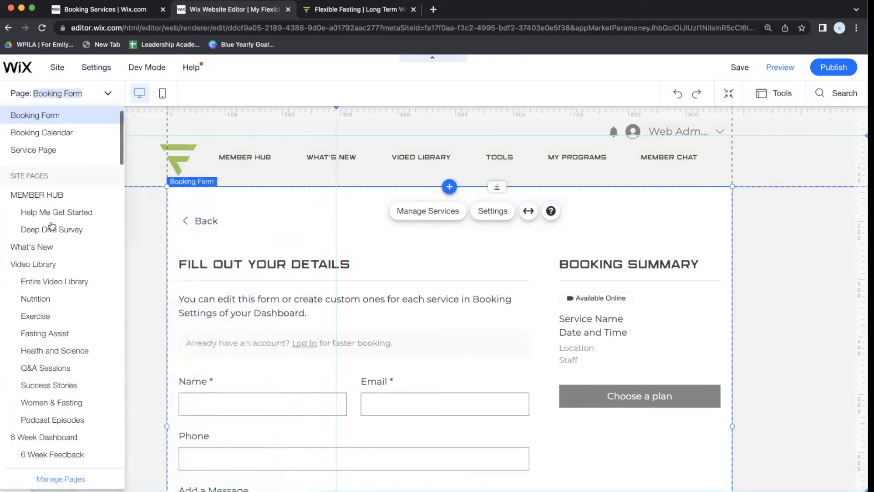
Check the Book Online page settings, confirming it is hidden from the site menu, then close them.
click(69, 479)
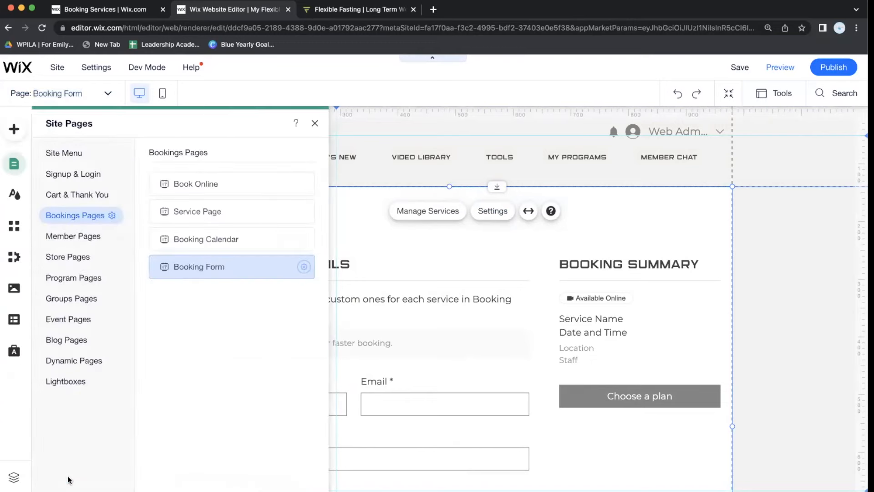
click(301, 184)
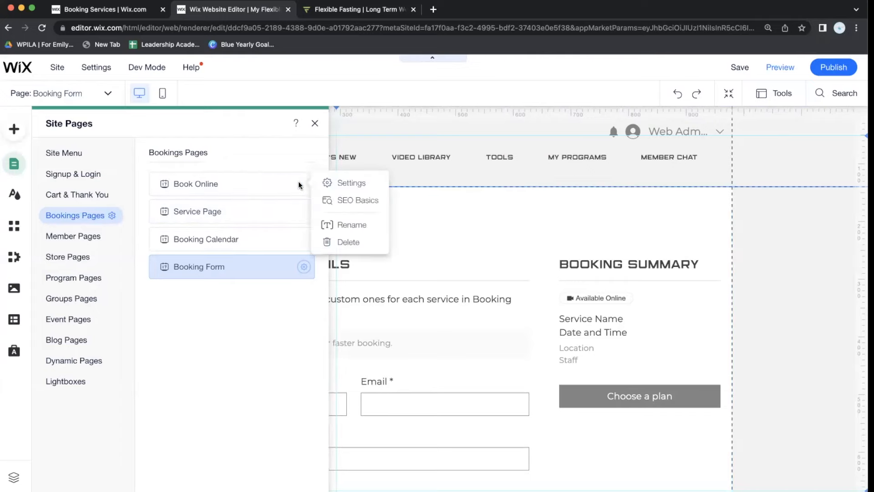
click(354, 183)
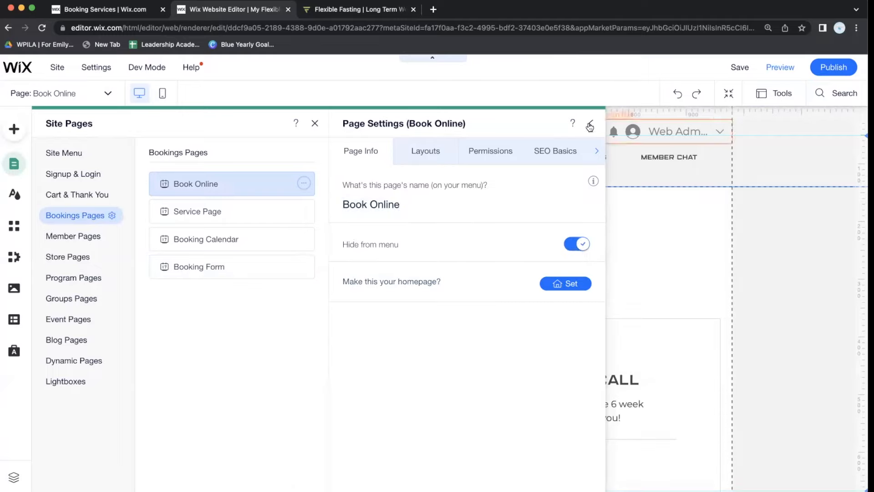
click(590, 123)
mouse_move(850, 71)
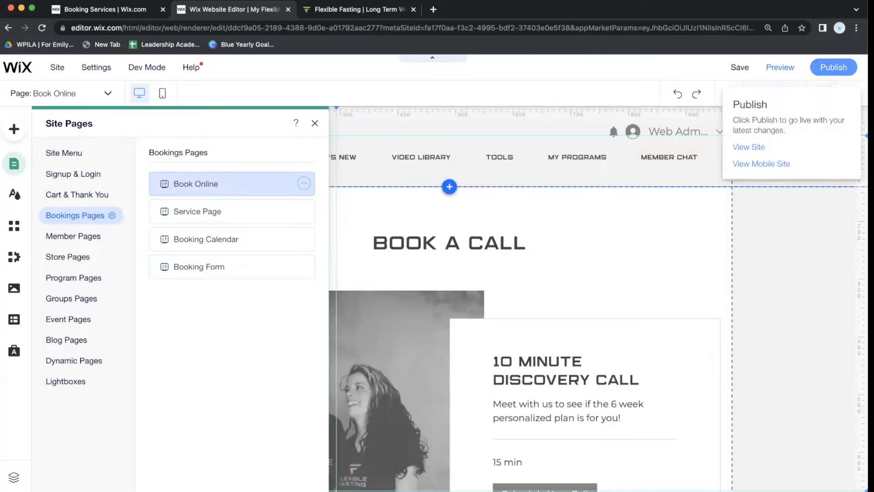